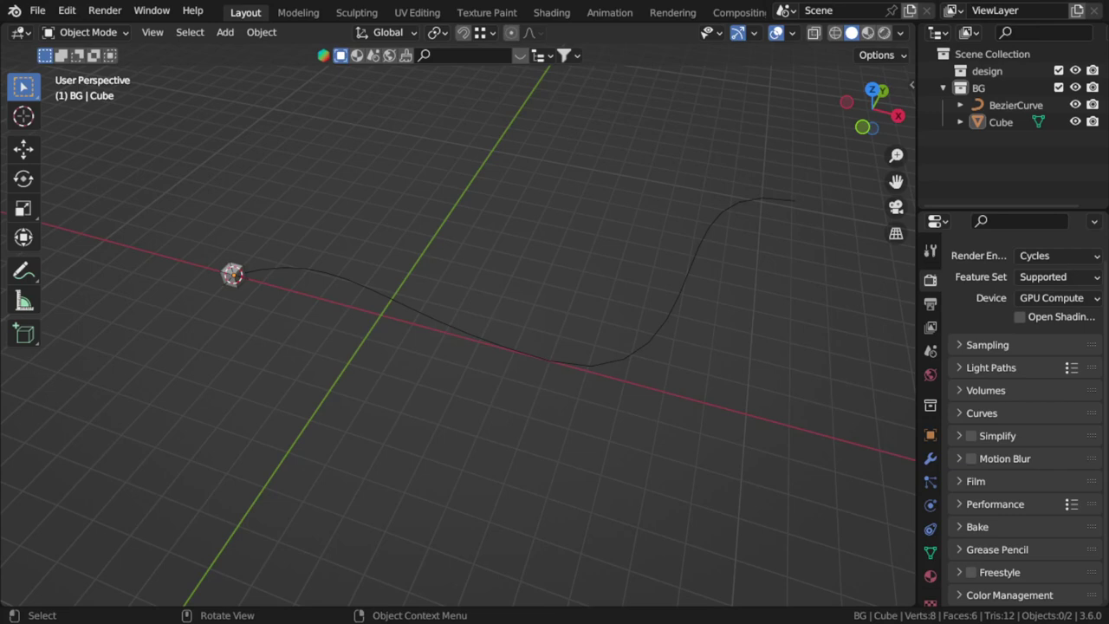
- Orbit the view and select the Cube at the curve's start, showing its modifier settings
{"action": "mouse_move", "coordinate": [337, 299]}
{"action": "middle_mouse_down"}
{"action": "mouse_move", "coordinate": [390, 361]}
{"action": "mouse_move", "coordinate": [369, 431]}
{"action": "mouse_move", "coordinate": [201, 468]}
{"action": "middle_mouse_up"}
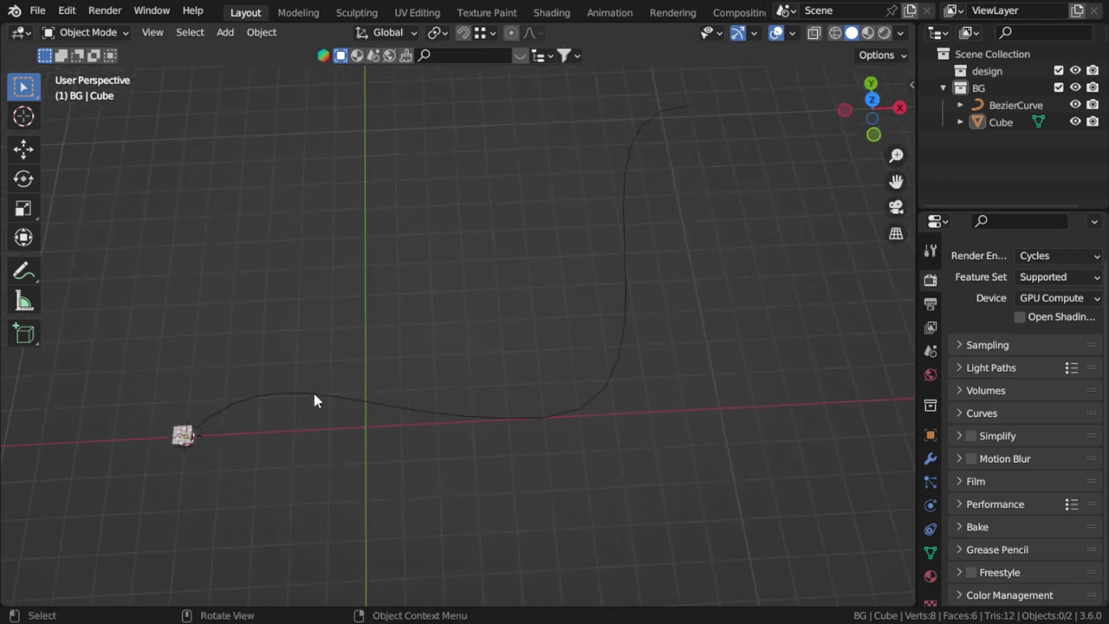
{"action": "mouse_move", "coordinate": [351, 407]}
{"action": "middle_mouse_down"}
{"action": "mouse_move", "coordinate": [342, 448]}
{"action": "mouse_move", "coordinate": [321, 416]}
{"action": "middle_mouse_up"}
{"action": "left_click", "coordinate": [163, 418]}
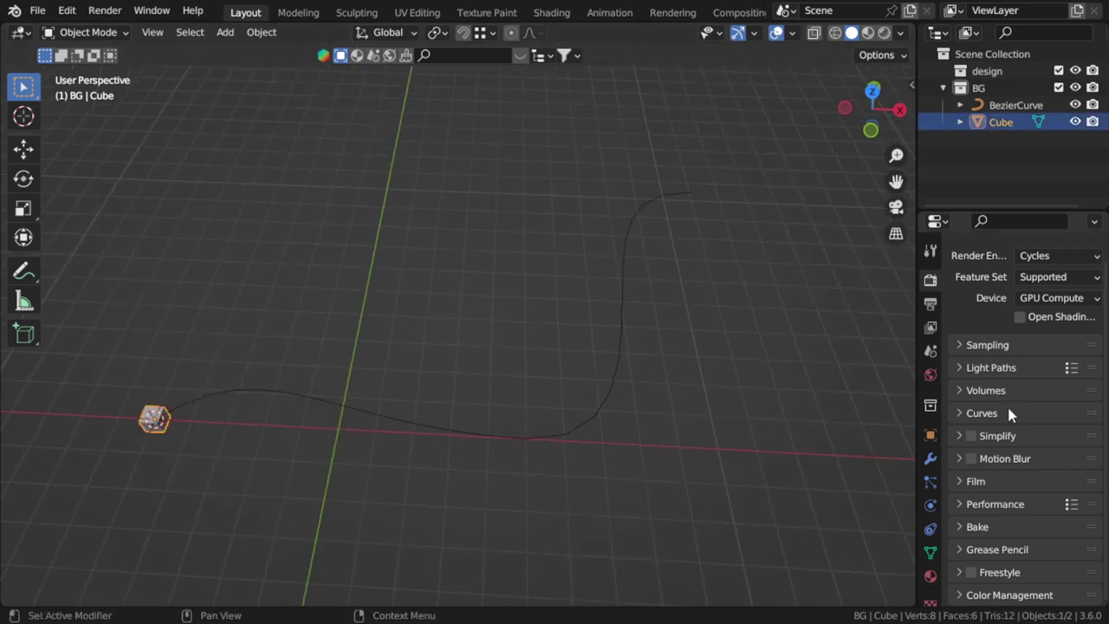
{"action": "left_click", "coordinate": [930, 458]}
- Add an Array modifier with X relative offset 1.3 and count 26, then view the row
{"action": "left_click", "coordinate": [993, 277]}
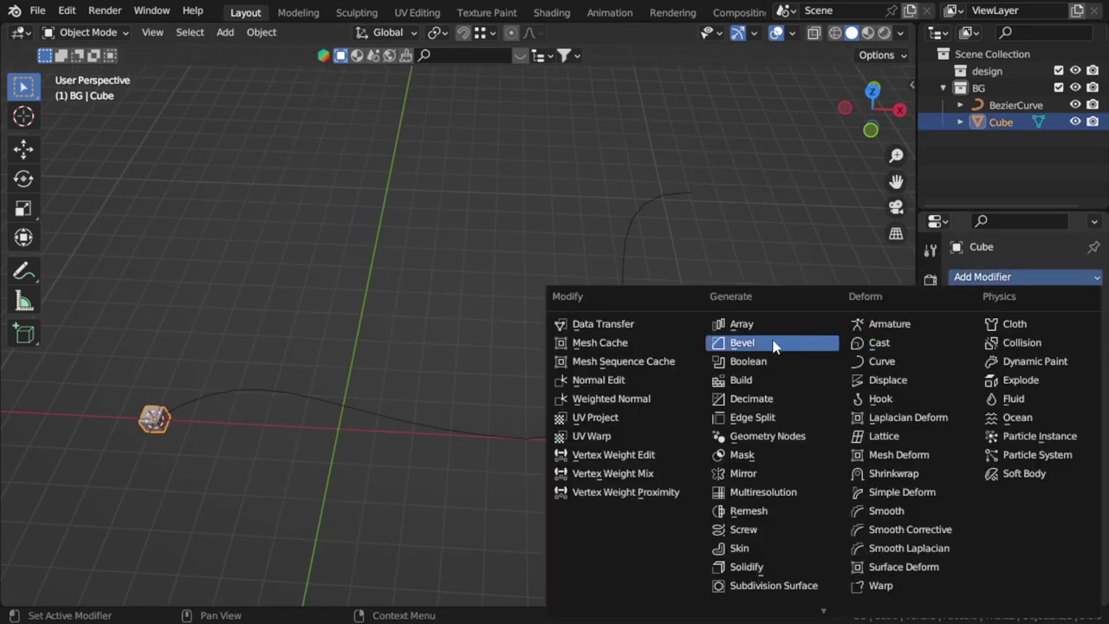
{"action": "left_click", "coordinate": [743, 323]}
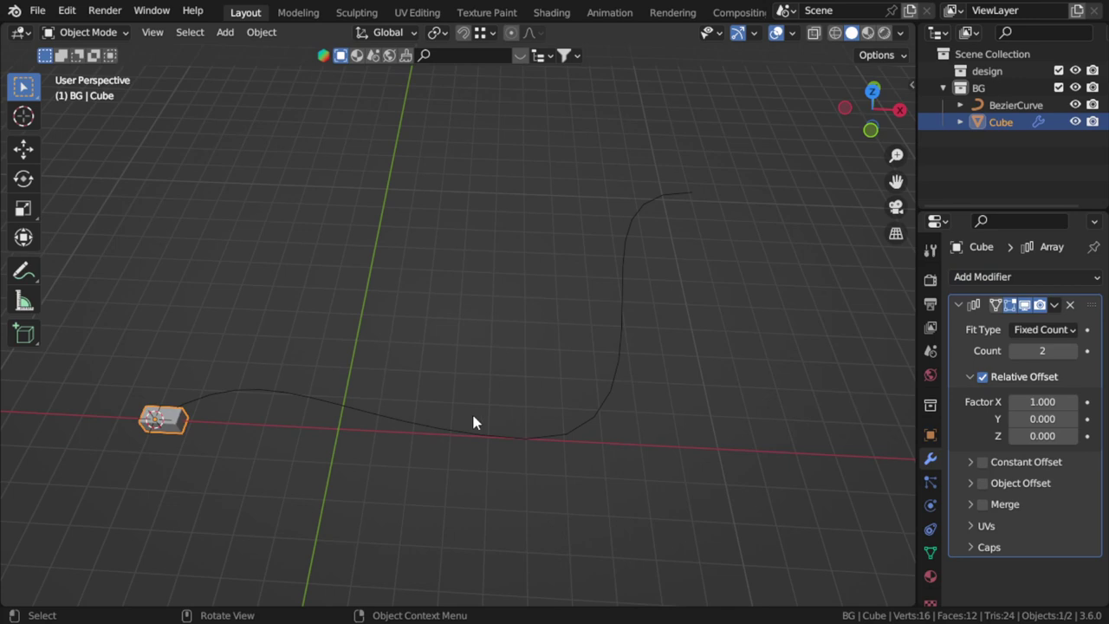
{"action": "left_click", "coordinate": [1075, 403]}
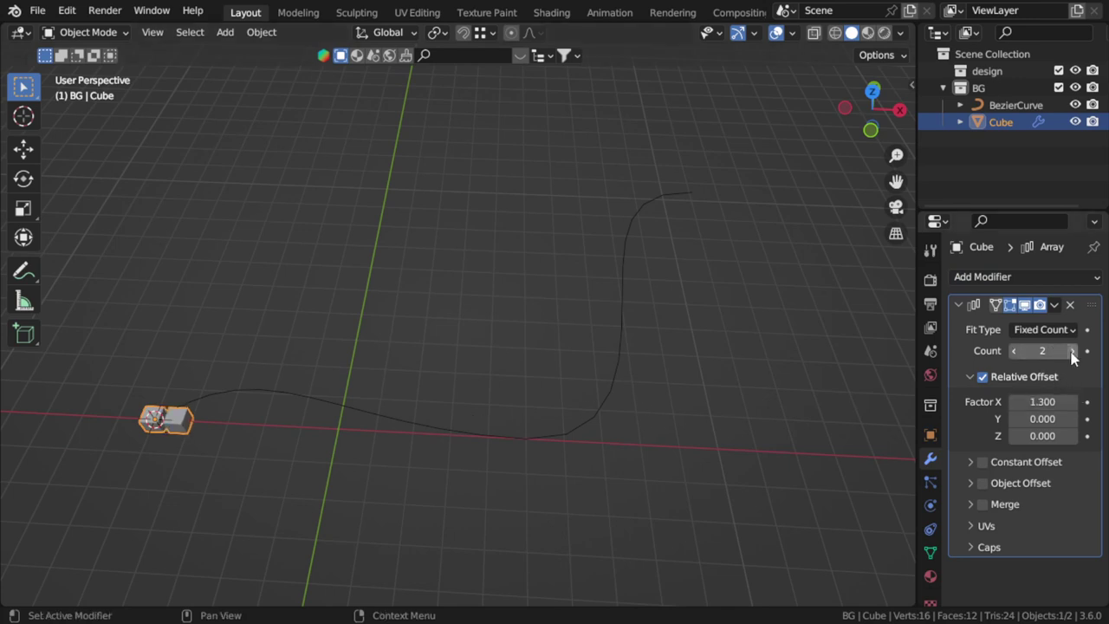
{"action": "type", "text": "6"}
{"action": "key", "text": "Return"}
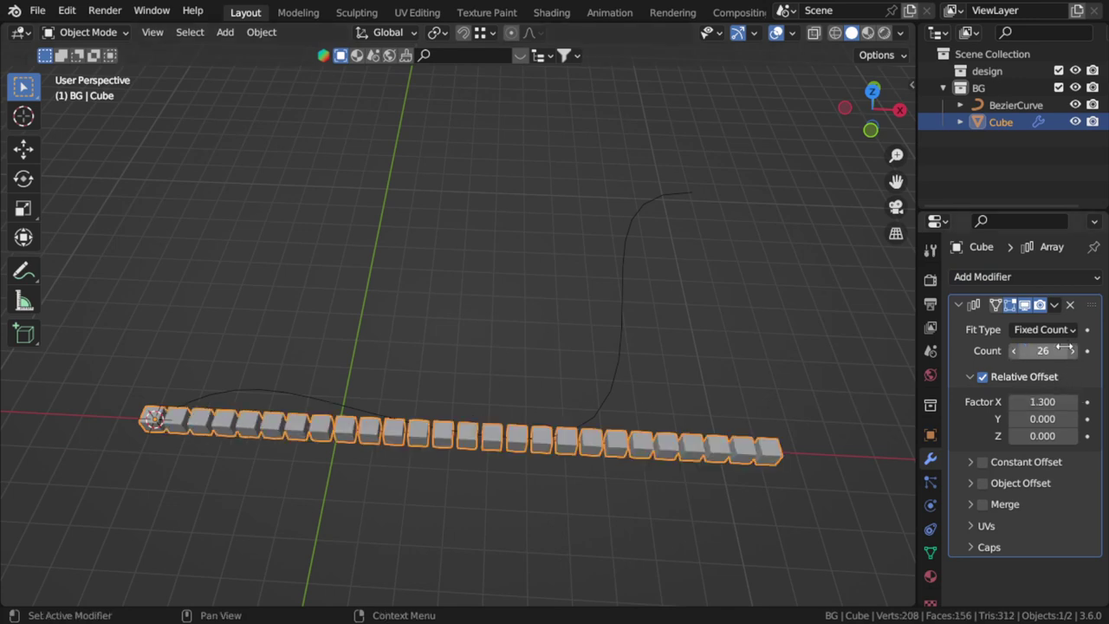
{"action": "left_click", "coordinate": [959, 305]}
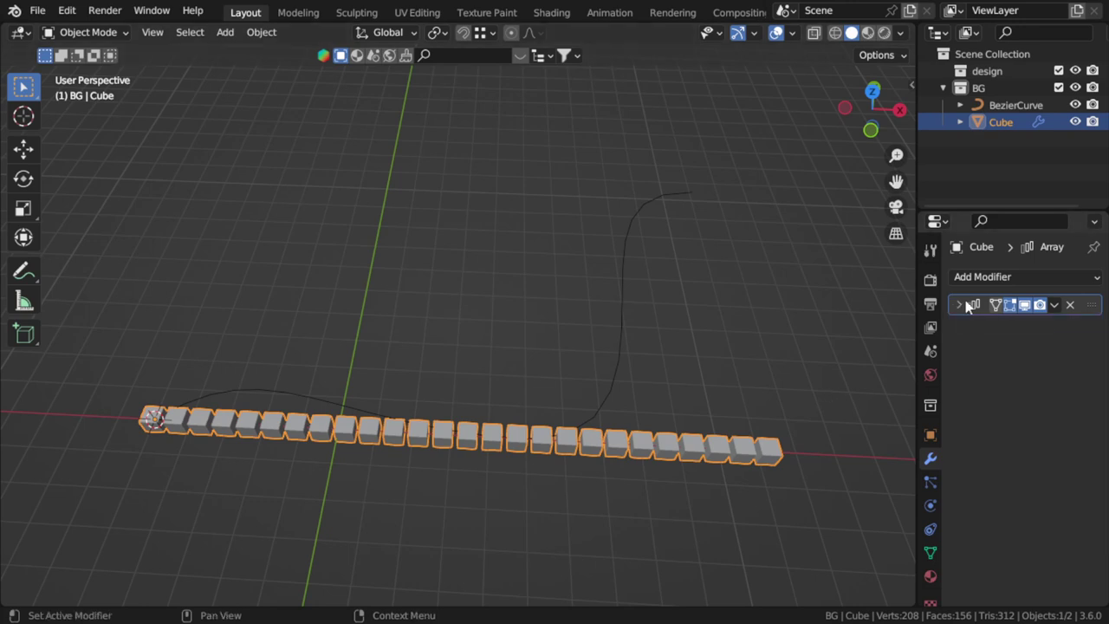
{"action": "left_click", "coordinate": [982, 276]}
{"action": "middle_click_drag", "start_coordinate": [731, 411], "coordinate": [489, 356]}
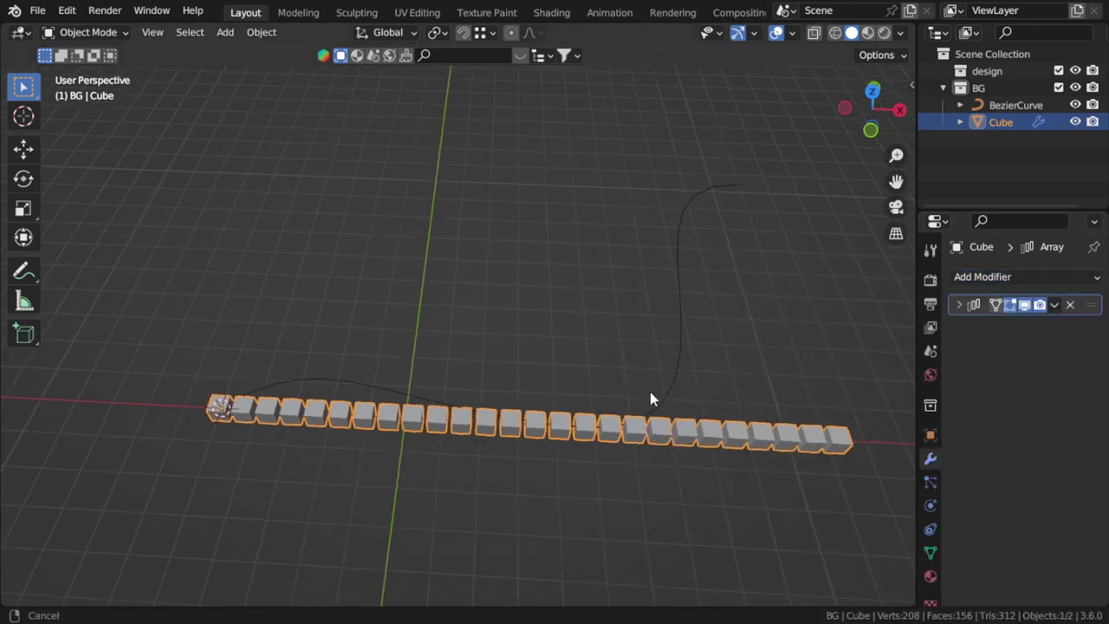
{"action": "scroll", "coordinate": [432, 457], "scroll_direction": "up", "scroll_amount": 4}
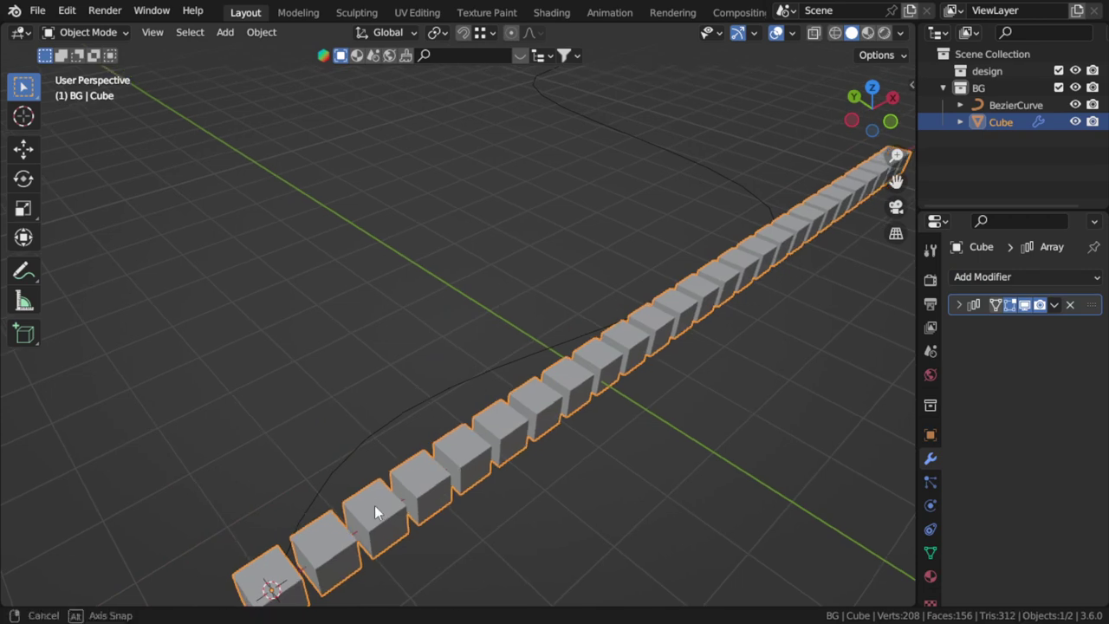
{"action": "mouse_move", "coordinate": [374, 505]}
{"action": "middle_mouse_down", "text": "shift"}
{"action": "mouse_move", "coordinate": [439, 412]}
{"action": "mouse_move", "coordinate": [362, 455]}
{"action": "mouse_move", "coordinate": [373, 448]}
{"action": "middle_mouse_up", "text": "shift"}
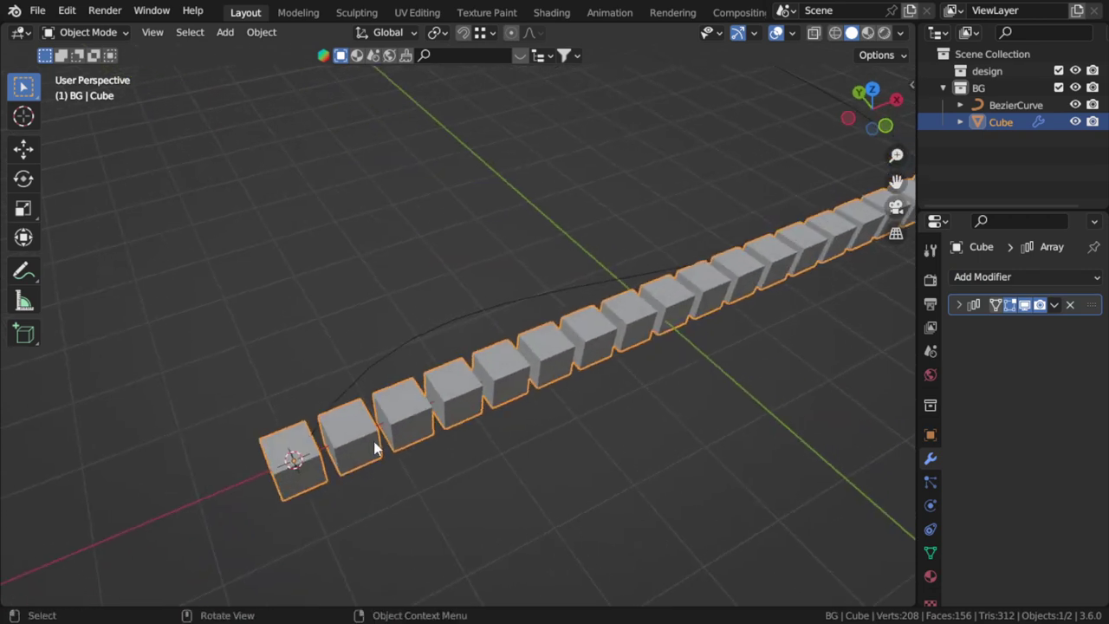
- Snap the 3D cursor to the BezierCurve's end point and set the curve's origin there
{"action": "left_click", "coordinate": [338, 391]}
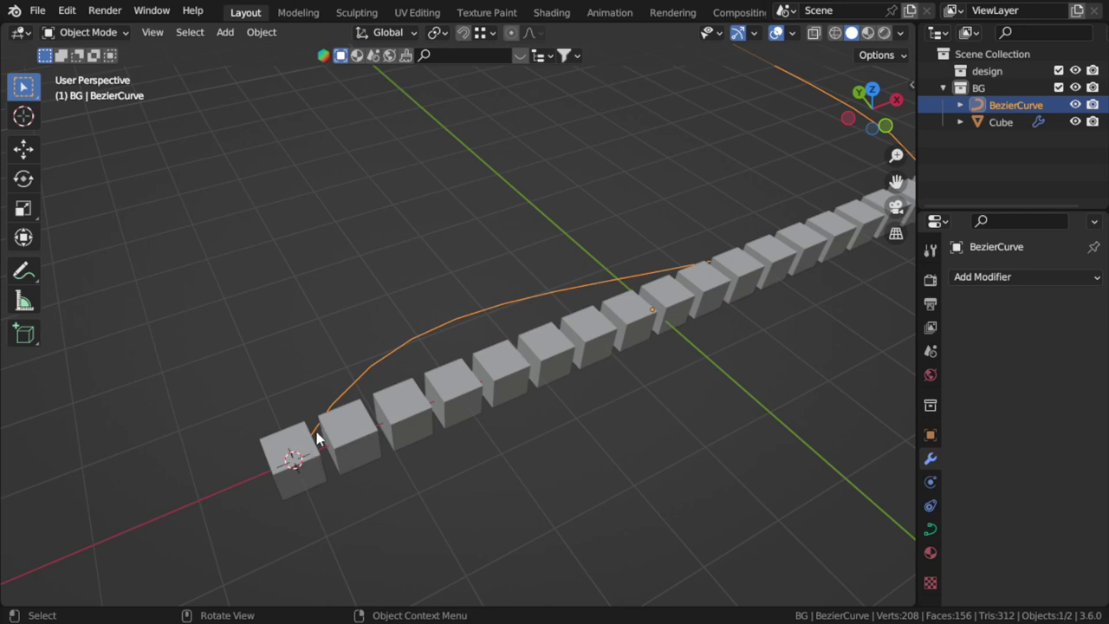
{"action": "scroll", "coordinate": [316, 431], "scroll_direction": "down", "scroll_amount": 4}
{"action": "scroll", "coordinate": [328, 405], "scroll_direction": "down", "scroll_amount": 2}
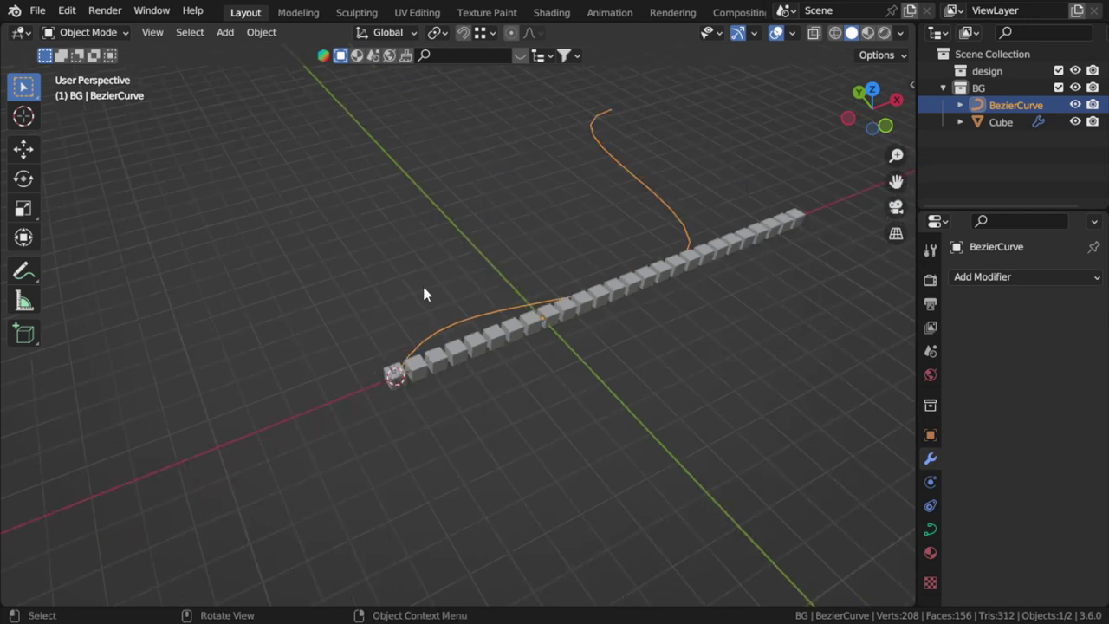
{"action": "key", "text": "Tab"}
{"action": "key", "text": "shift+s"}
{"action": "left_click", "coordinate": [433, 443]}
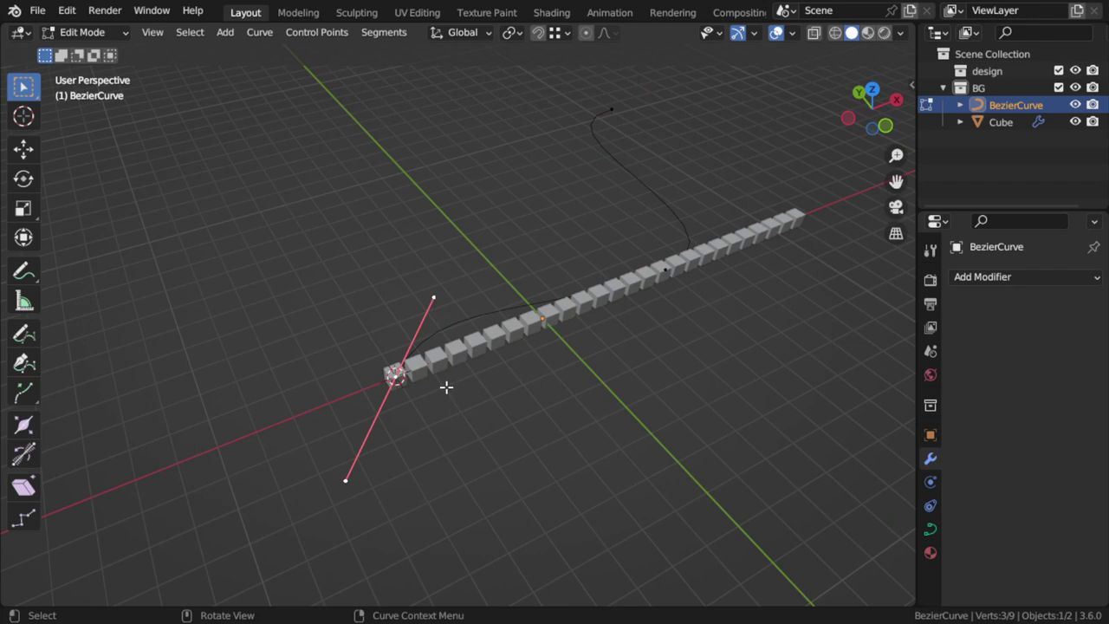
{"action": "key", "text": "Tab"}
{"action": "right_click", "coordinate": [459, 353]}
{"action": "mouse_move", "coordinate": [378, 371]}
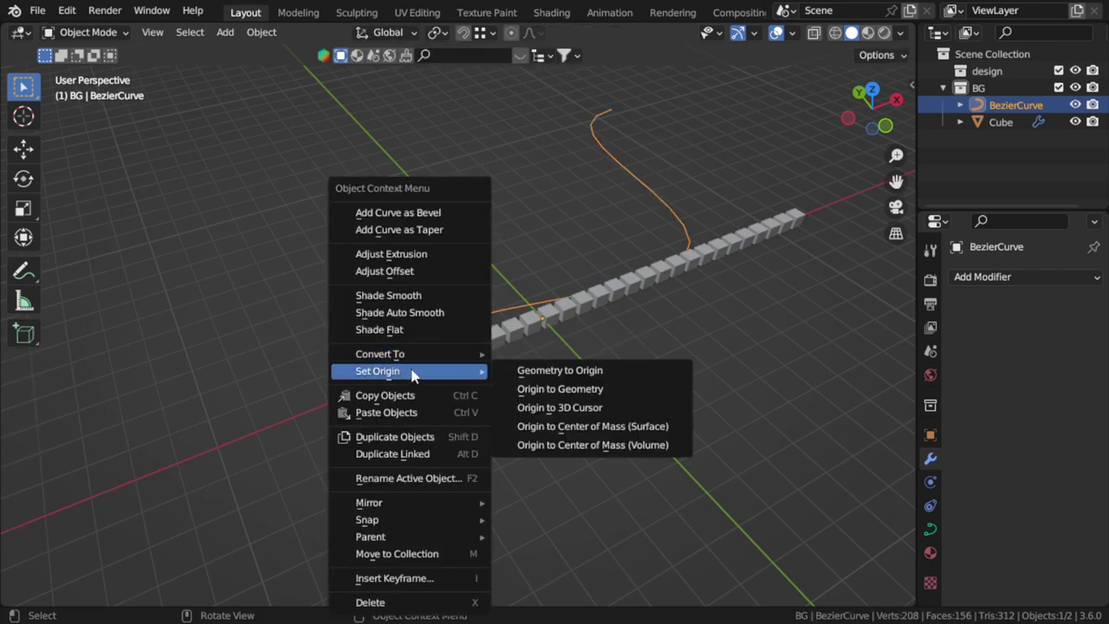
{"action": "left_click", "coordinate": [559, 408]}
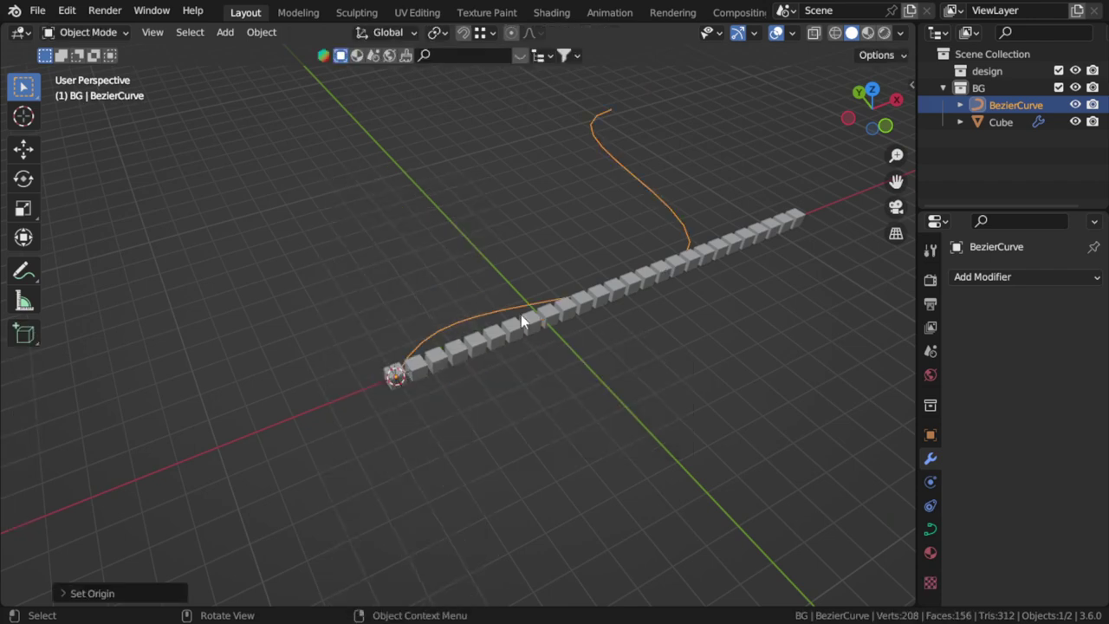
- Reselect the cube row and zoom to check it beside the curve's new origin
{"action": "left_click", "coordinate": [408, 382]}
{"action": "left_click", "coordinate": [415, 348]}
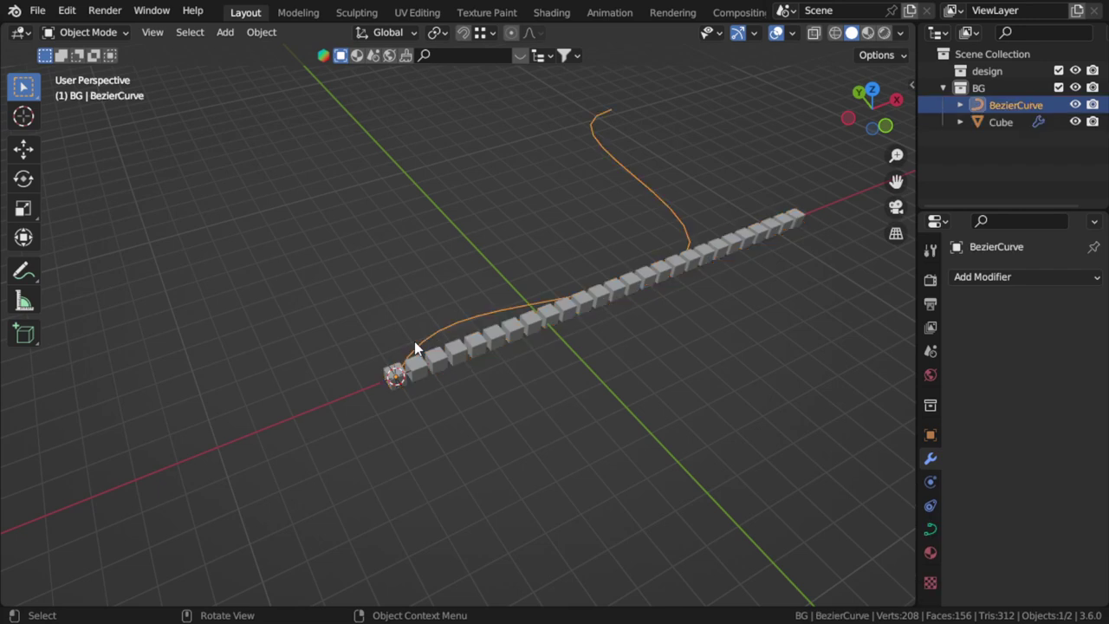
{"action": "scroll", "coordinate": [433, 359], "scroll_direction": "up", "scroll_amount": 2}
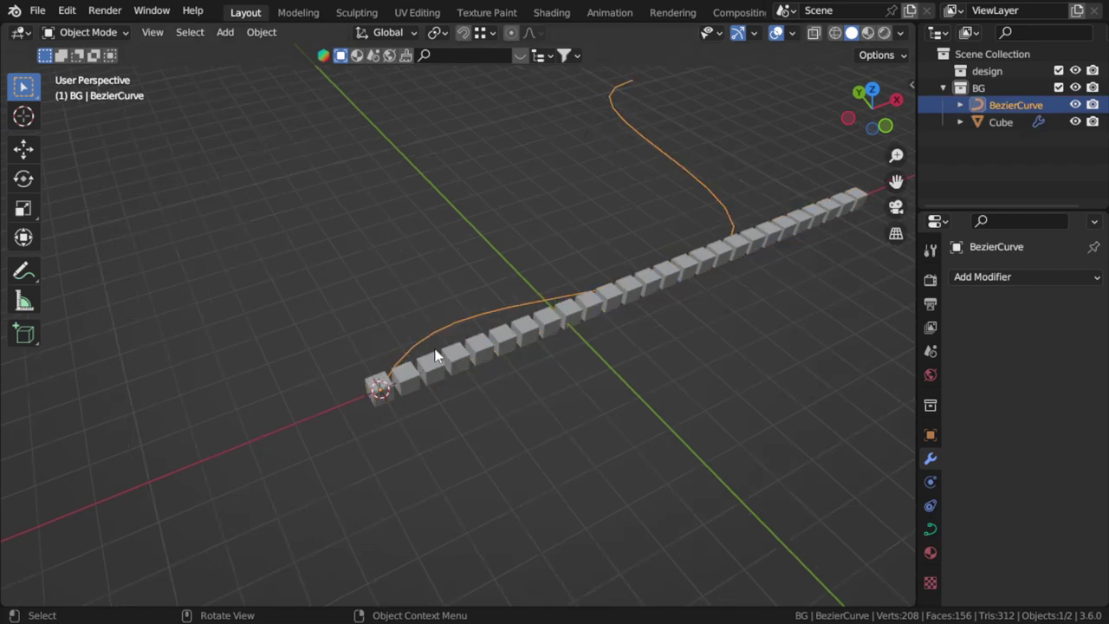
{"action": "scroll", "coordinate": [428, 389], "scroll_direction": "up", "scroll_amount": 2}
{"action": "left_click", "coordinate": [428, 391]}
{"action": "scroll", "coordinate": [428, 391], "scroll_direction": "down", "scroll_amount": 3}
{"action": "scroll", "coordinate": [428, 390], "scroll_direction": "up", "scroll_amount": 2, "text": "shift"}
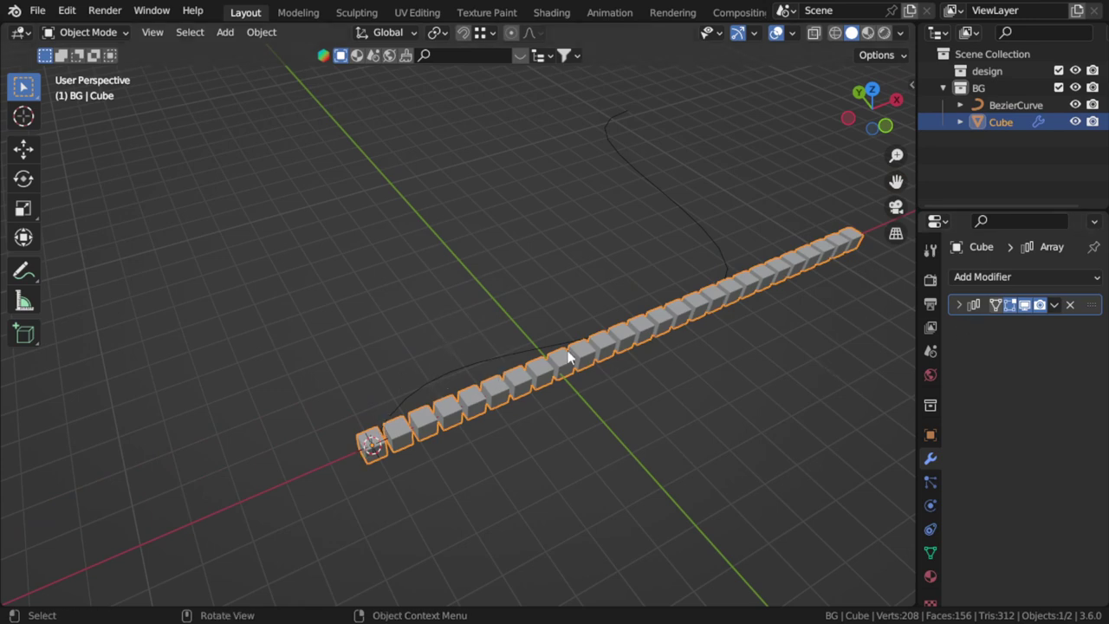
- Add a Curve deform modifier to the Cube using BezierCurve as its curve object
{"action": "left_click", "coordinate": [975, 277]}
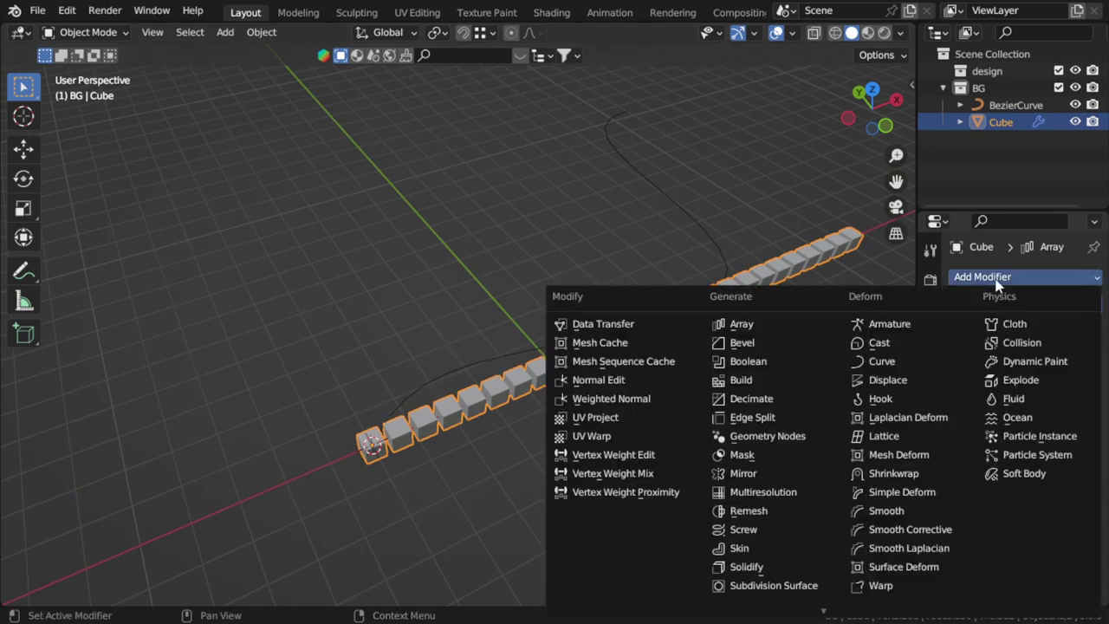
{"action": "left_click", "coordinate": [876, 364]}
{"action": "left_click", "coordinate": [1044, 352]}
{"action": "left_click", "coordinate": [988, 375]}
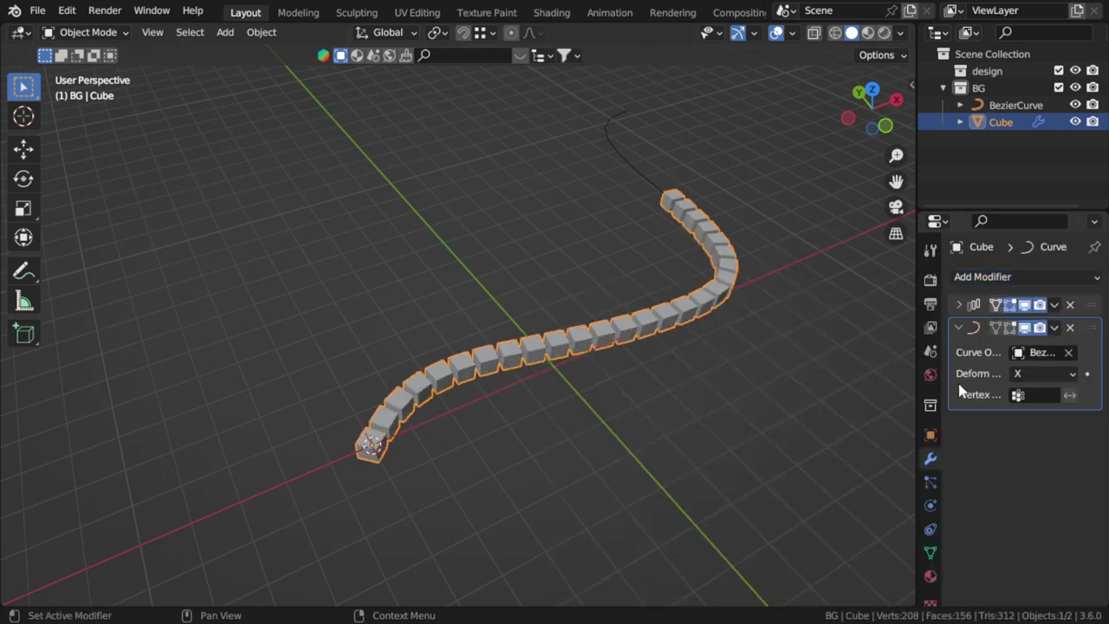
{"action": "middle_click_drag", "start_coordinate": [742, 418], "coordinate": [520, 408]}
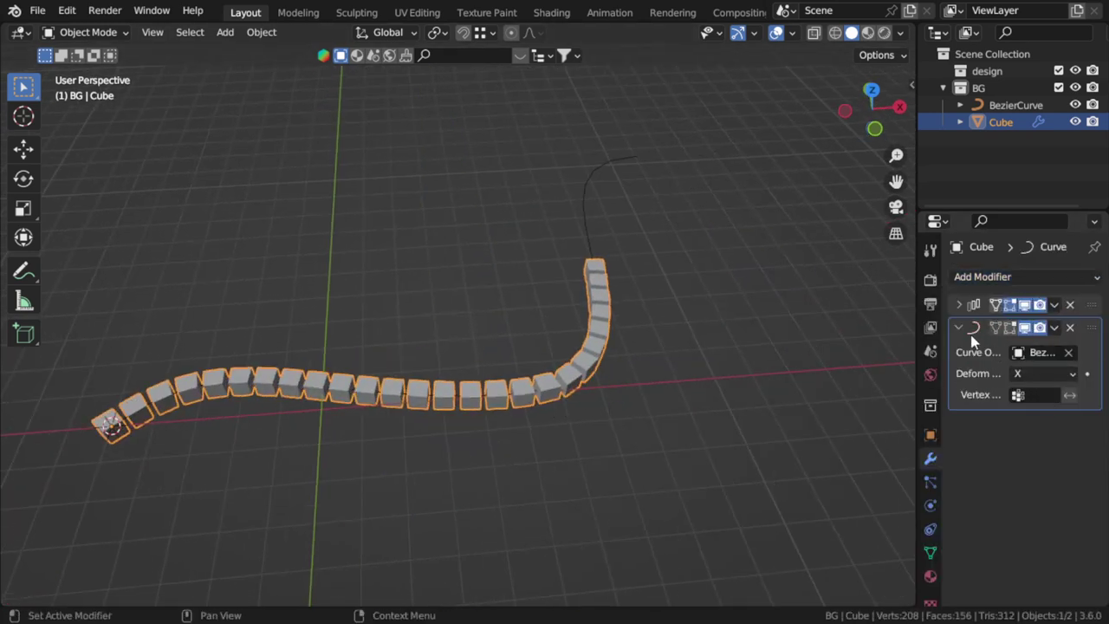
- Raise the Array modifier count to 46 so the chain fills the curve
{"action": "left_click", "coordinate": [958, 304]}
{"action": "mouse_move", "coordinate": [1042, 351]}
{"action": "left_mouse_down"}
{"action": "mouse_move", "coordinate": [1061, 350]}
{"action": "mouse_move", "coordinate": [1027, 350]}
{"action": "mouse_move", "coordinate": [1066, 350]}
{"action": "left_mouse_up"}
{"action": "middle_click_drag", "start_coordinate": [669, 311], "coordinate": [406, 387]}
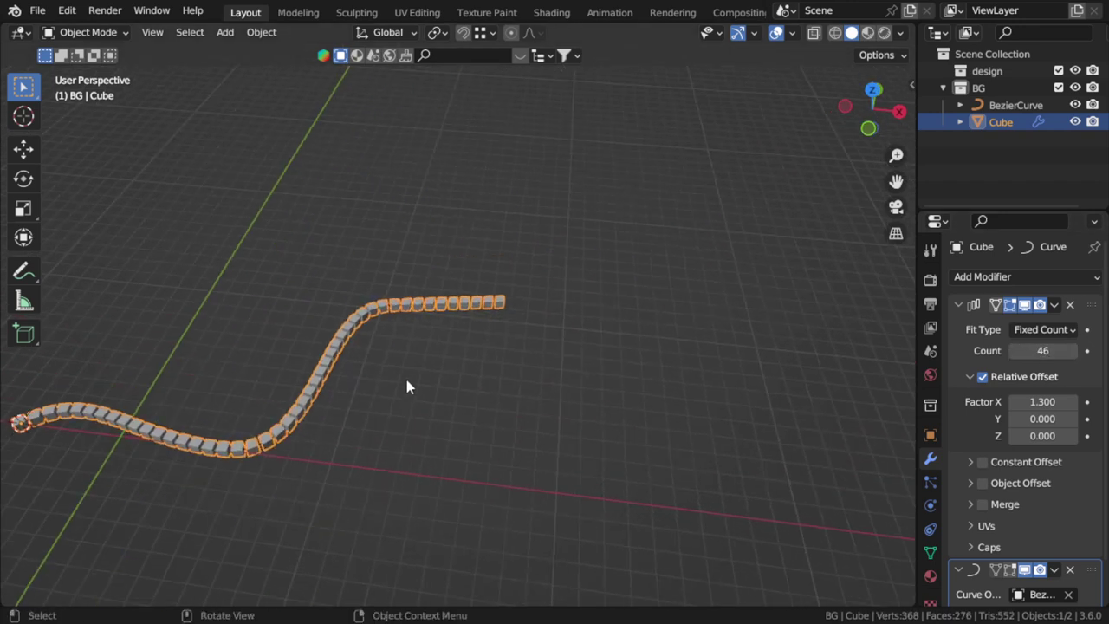
{"action": "mouse_move", "coordinate": [536, 339]}
{"action": "middle_mouse_down", "text": "shift"}
{"action": "mouse_move", "coordinate": [629, 413]}
{"action": "mouse_move", "coordinate": [581, 327]}
{"action": "mouse_move", "coordinate": [553, 368]}
{"action": "mouse_move", "coordinate": [561, 442]}
{"action": "mouse_move", "coordinate": [588, 459]}
{"action": "mouse_move", "coordinate": [598, 419]}
{"action": "mouse_move", "coordinate": [574, 403]}
{"action": "middle_mouse_up", "text": "shift"}
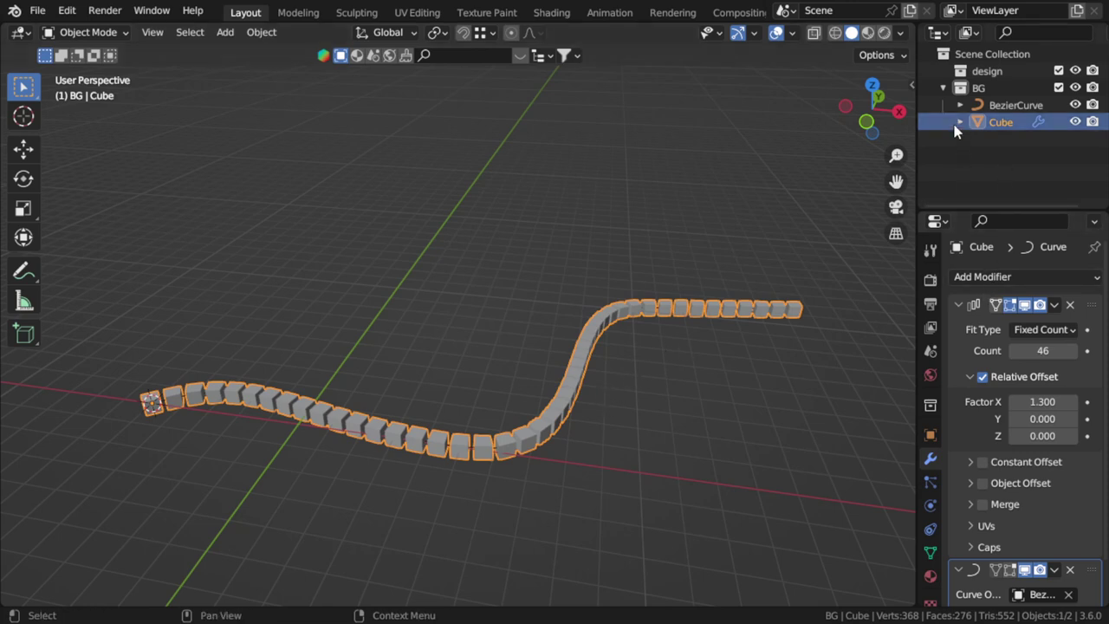
- Exclude the BG collection from the scene and add a new resized cube
{"action": "left_click", "coordinate": [943, 88]}
{"action": "left_click", "coordinate": [1057, 88]}
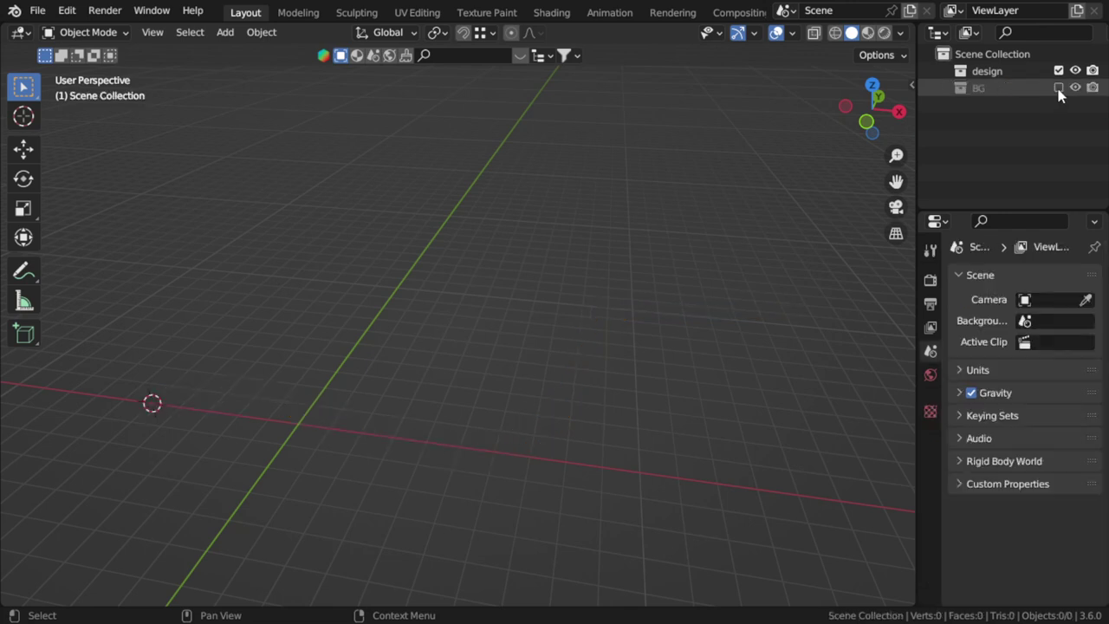
{"action": "key", "text": "shift+a"}
{"action": "left_click", "coordinate": [400, 295]}
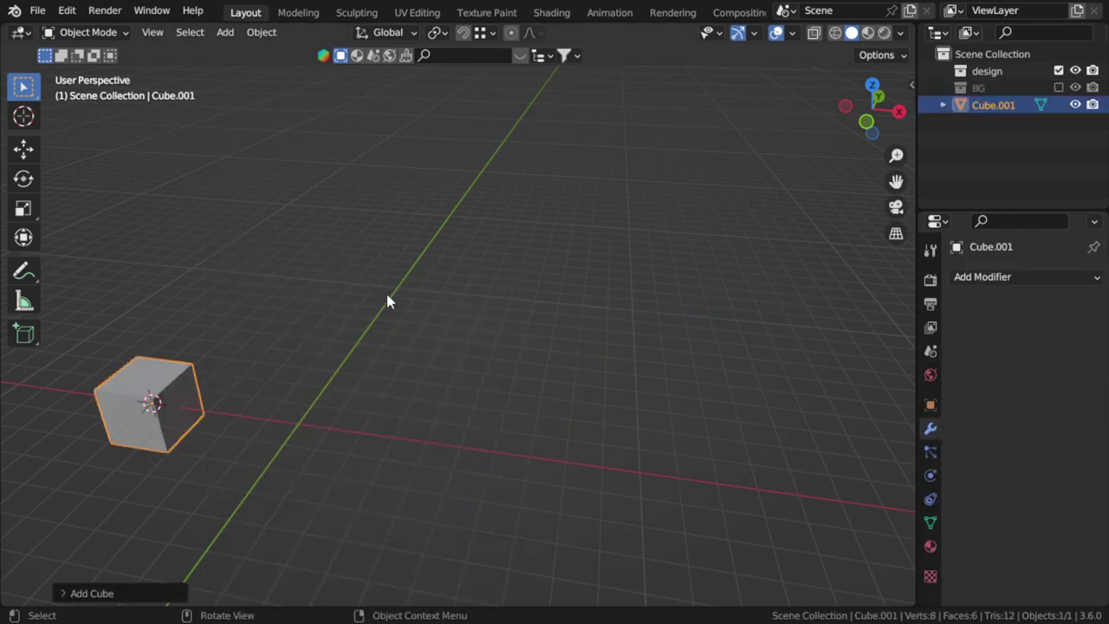
{"action": "key", "text": "s"}
{"action": "left_click", "coordinate": [380, 445]}
{"action": "mouse_move", "coordinate": [381, 445]}
{"action": "middle_mouse_down", "text": "shift"}
{"action": "mouse_move", "coordinate": [462, 436]}
{"action": "mouse_move", "coordinate": [586, 347]}
{"action": "middle_mouse_up", "text": "shift"}
- In Edit Mode, add a centred vertical loop cut and select its top edge
{"action": "key", "text": "Tab"}
{"action": "key", "text": "ctrl+r"}
{"action": "left_click", "coordinate": [441, 455]}
{"action": "right_click", "coordinate": [441, 455]}
{"action": "scroll", "coordinate": [581, 372], "scroll_direction": "up", "scroll_amount": 2}
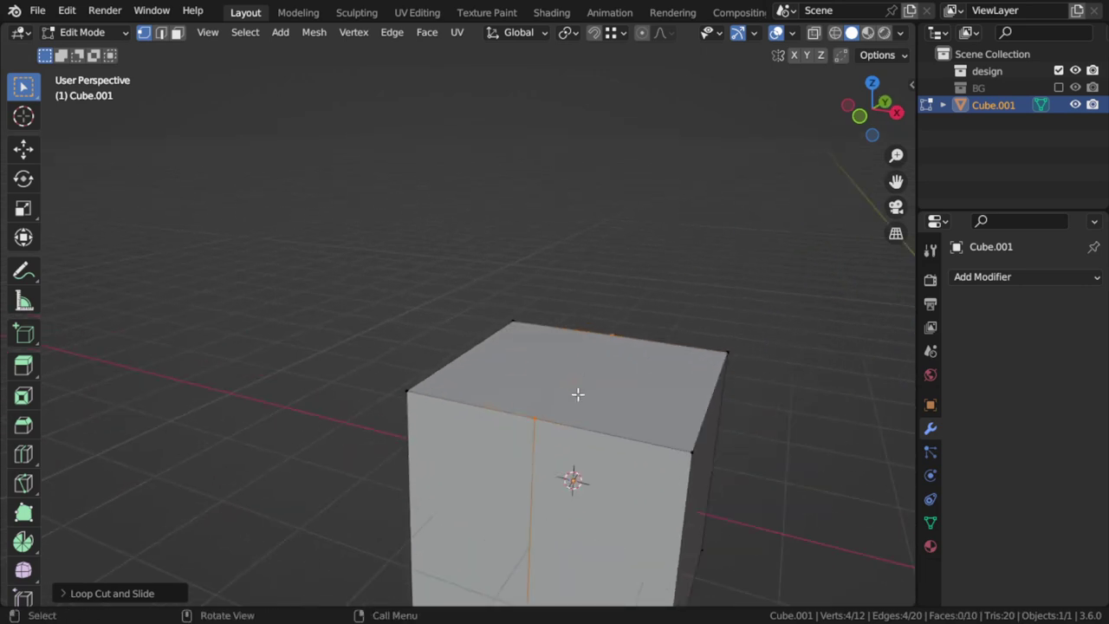
{"action": "key", "text": "2"}
{"action": "left_click", "coordinate": [566, 399]}
{"action": "middle_click_drag", "start_coordinate": [566, 399], "coordinate": [584, 396]}
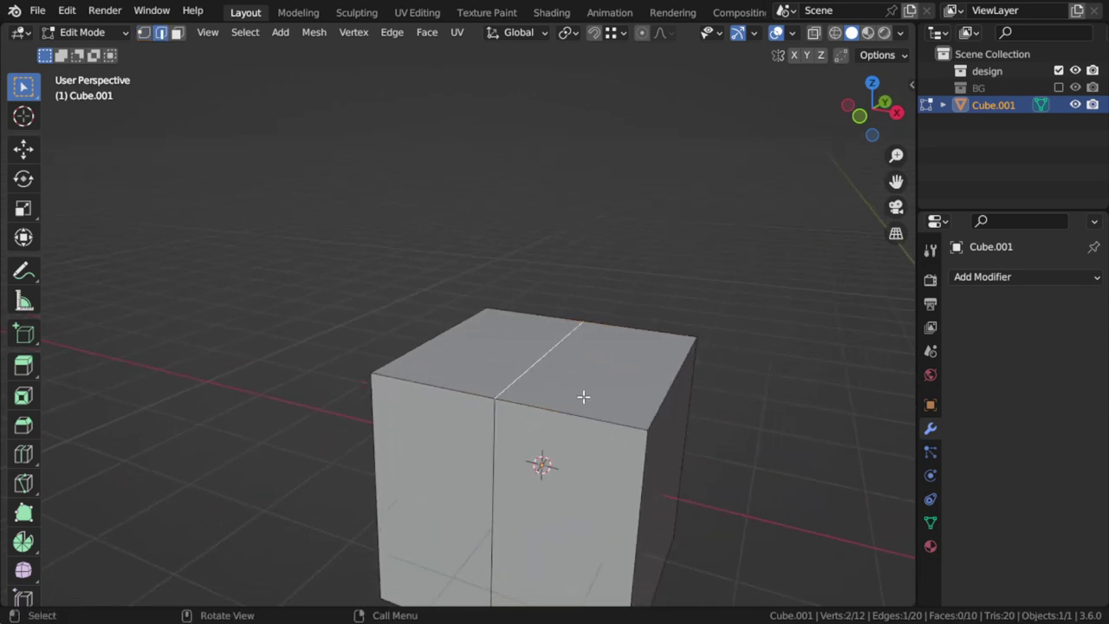
- Slide the top edge along X and fill the notch's top and front faces
{"action": "key", "text": "g"}
{"action": "key", "text": "x"}
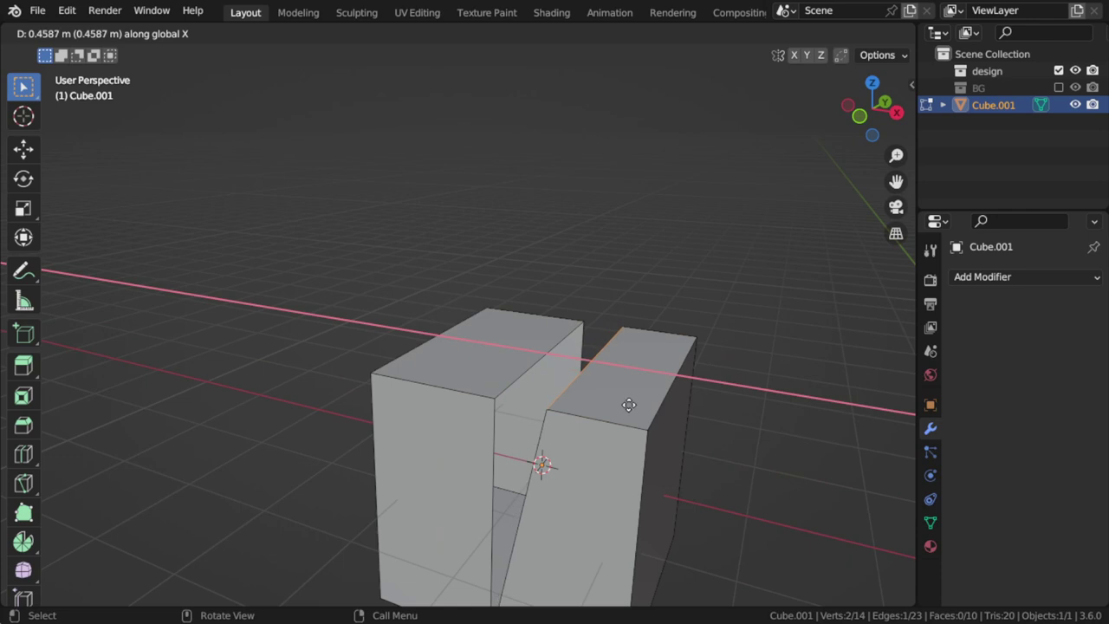
{"action": "left_click", "coordinate": [635, 407]}
{"action": "left_click", "coordinate": [524, 367], "text": "shift"}
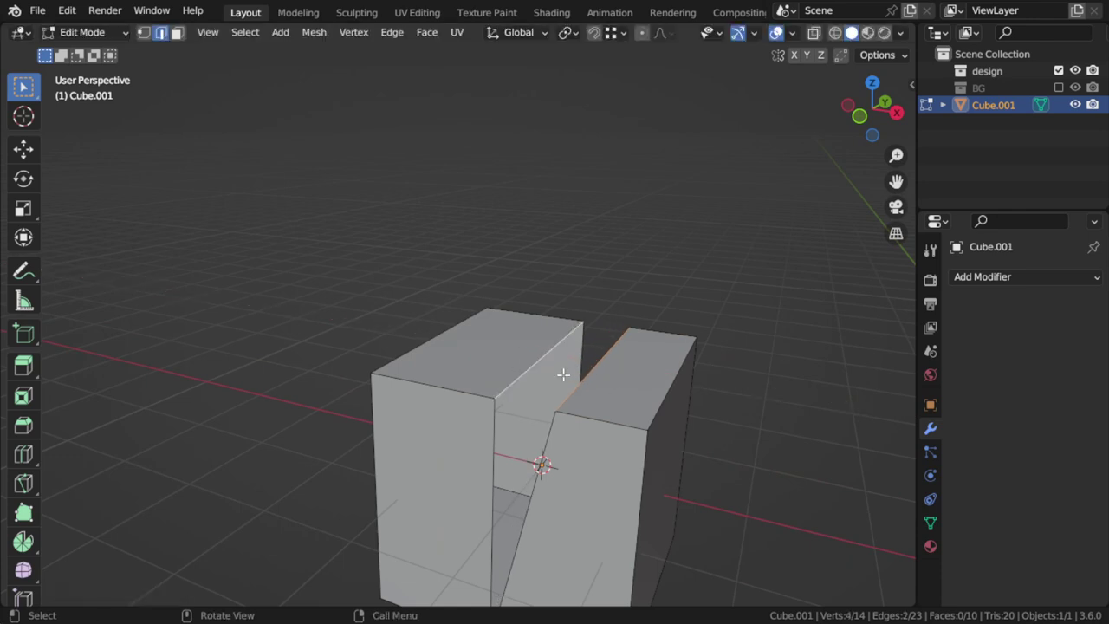
{"action": "key", "text": "f"}
{"action": "left_click", "coordinate": [548, 439]}
{"action": "key", "text": "f"}
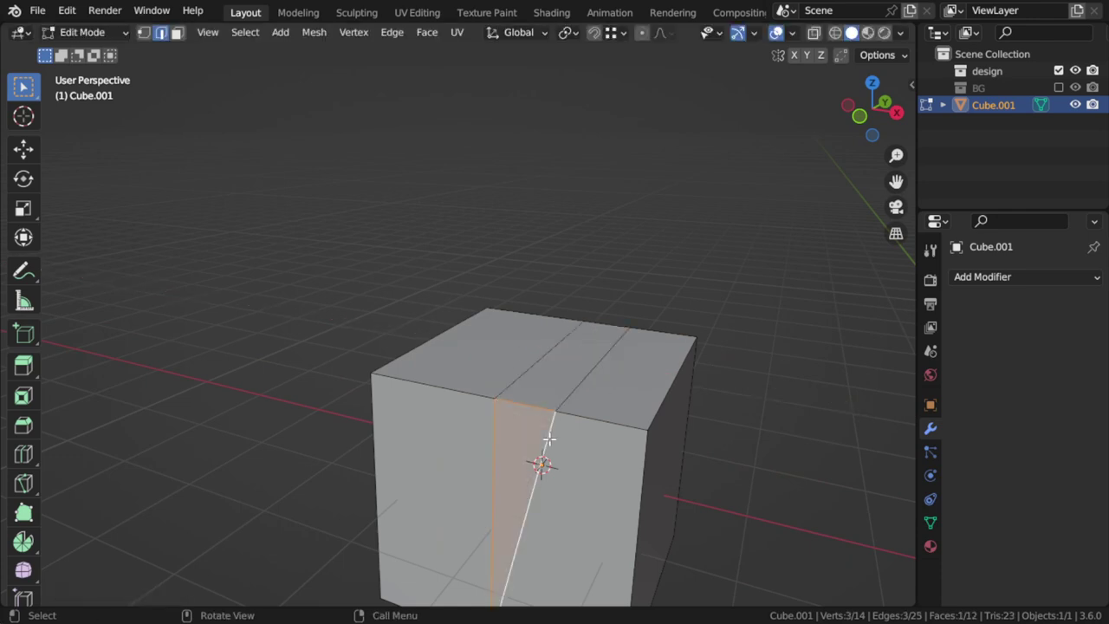
- Move a top edge along Y, rip it downward along Z, and fill the gap
{"action": "left_click", "coordinate": [525, 406]}
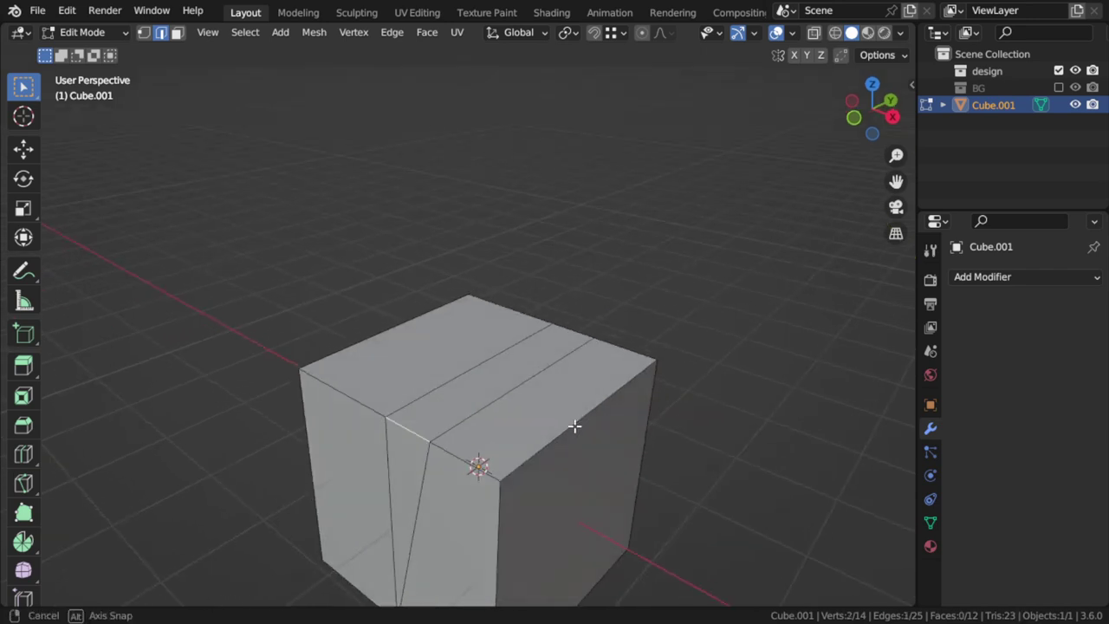
{"action": "middle_click_drag", "start_coordinate": [575, 424], "coordinate": [561, 408]}
{"action": "key", "text": "g"}
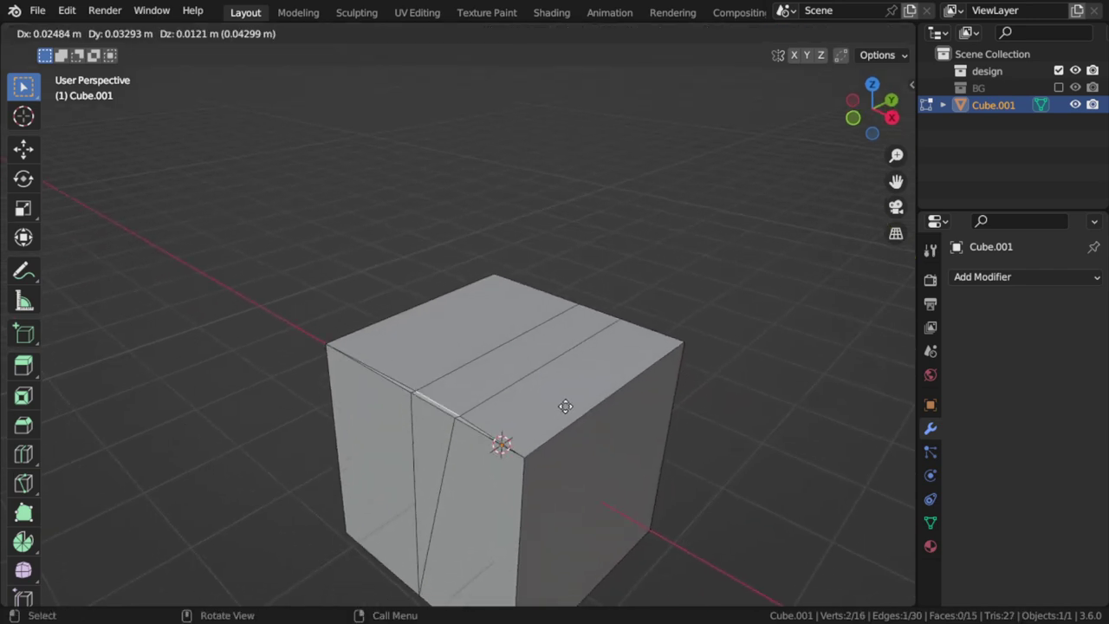
{"action": "key", "text": "y"}
{"action": "left_click", "coordinate": [609, 398]}
{"action": "key", "text": "v"}
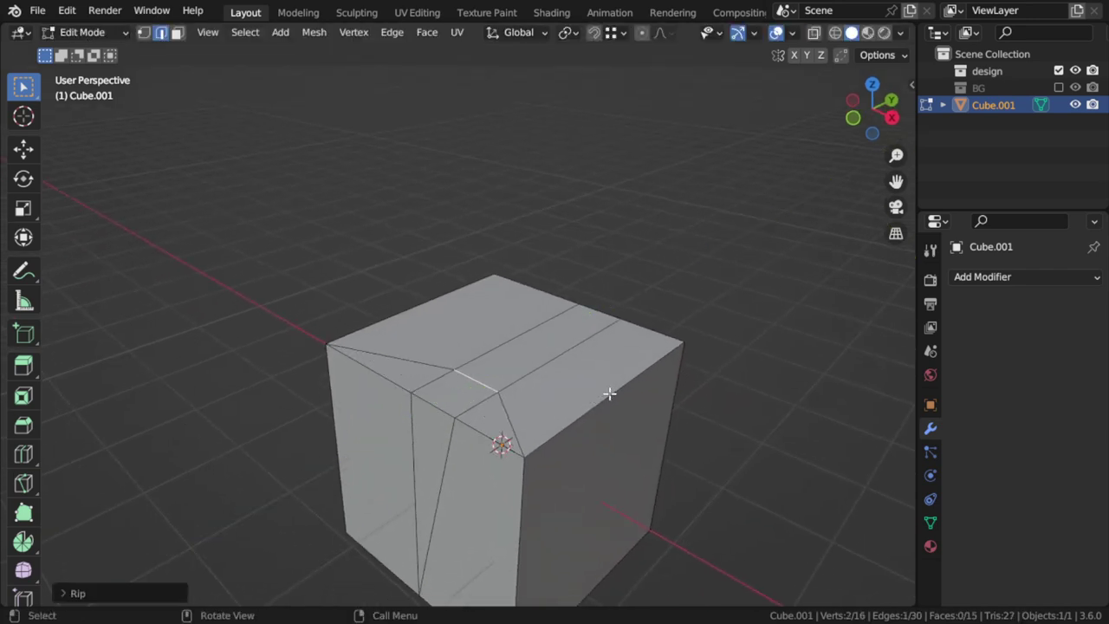
{"action": "key", "text": "z"}
{"action": "left_click", "coordinate": [611, 428]}
{"action": "mouse_move", "coordinate": [611, 428]}
{"action": "middle_mouse_down"}
{"action": "mouse_move", "coordinate": [483, 423]}
{"action": "mouse_move", "coordinate": [353, 356]}
{"action": "mouse_move", "coordinate": [384, 337]}
{"action": "mouse_move", "coordinate": [448, 369]}
{"action": "middle_mouse_up"}
{"action": "left_click", "coordinate": [353, 357], "text": "shift"}
{"action": "key", "text": "f"}
- Rip another top edge along Y, then raise it along Z and shift it on Y
{"action": "left_click", "coordinate": [335, 329], "text": "shift"}
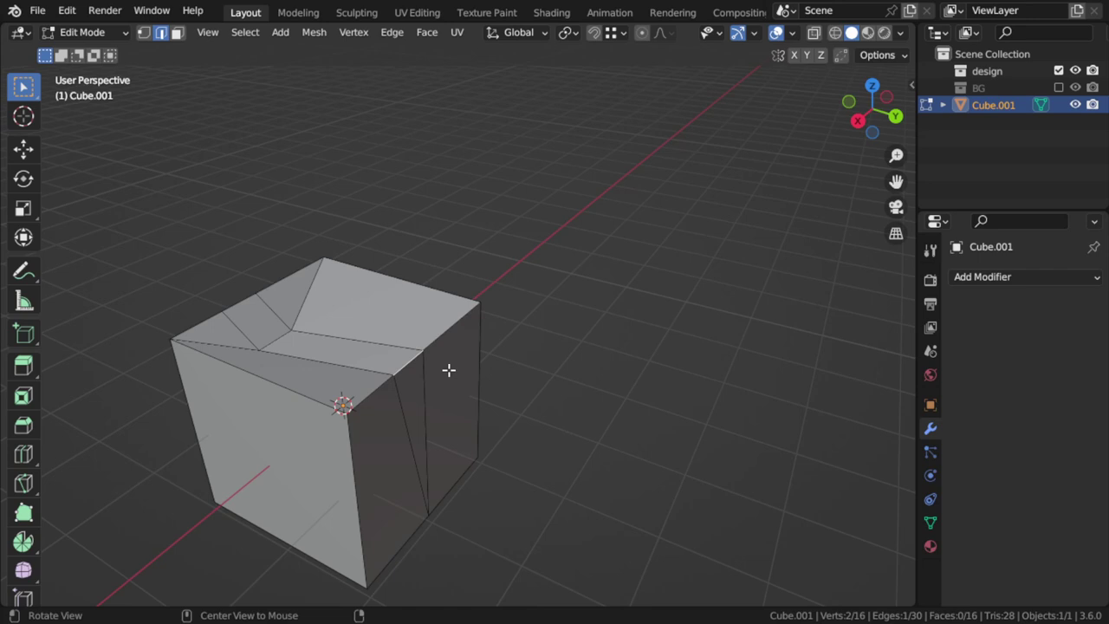
{"action": "key", "text": "v"}
{"action": "key", "text": "y"}
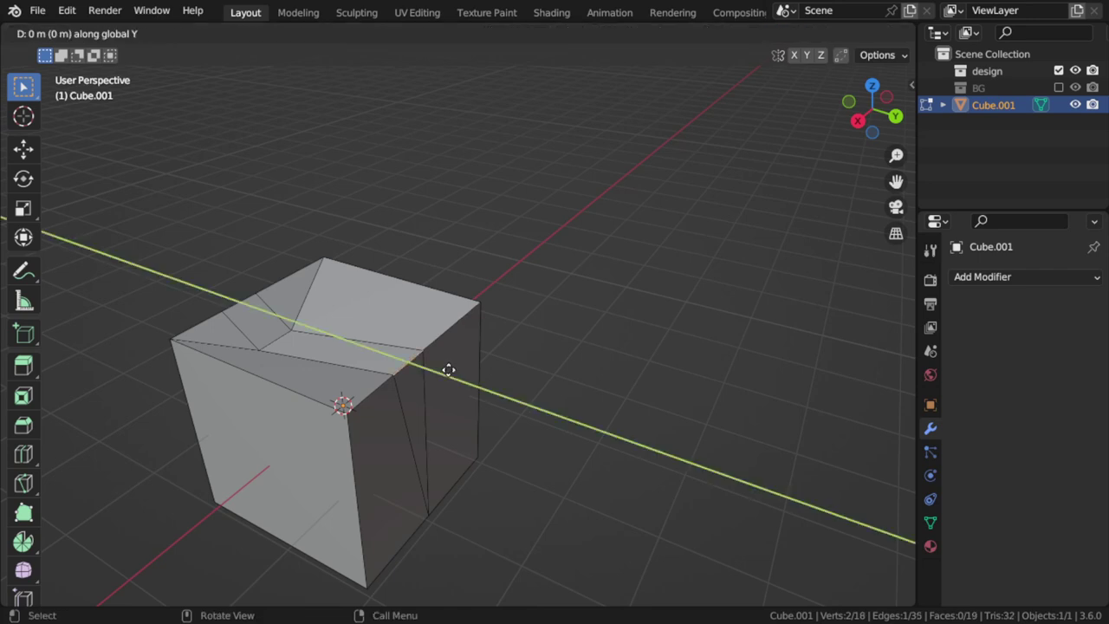
{"action": "left_click", "coordinate": [417, 354]}
{"action": "key", "text": "g"}
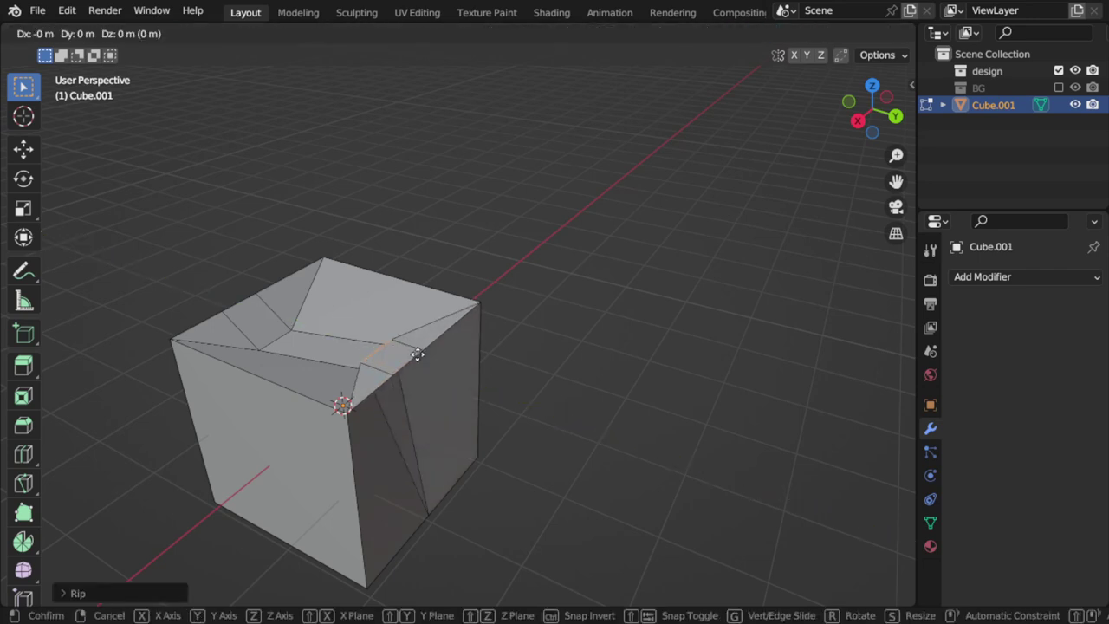
{"action": "key", "text": "z"}
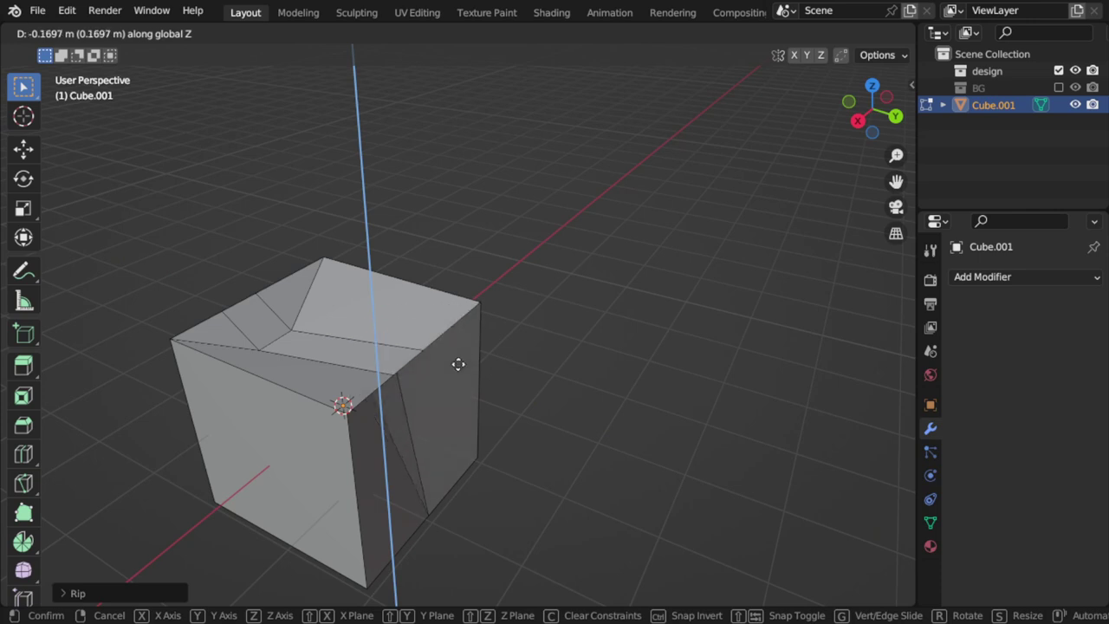
{"action": "left_click", "coordinate": [458, 364]}
{"action": "key", "text": "g"}
{"action": "key", "text": "y"}
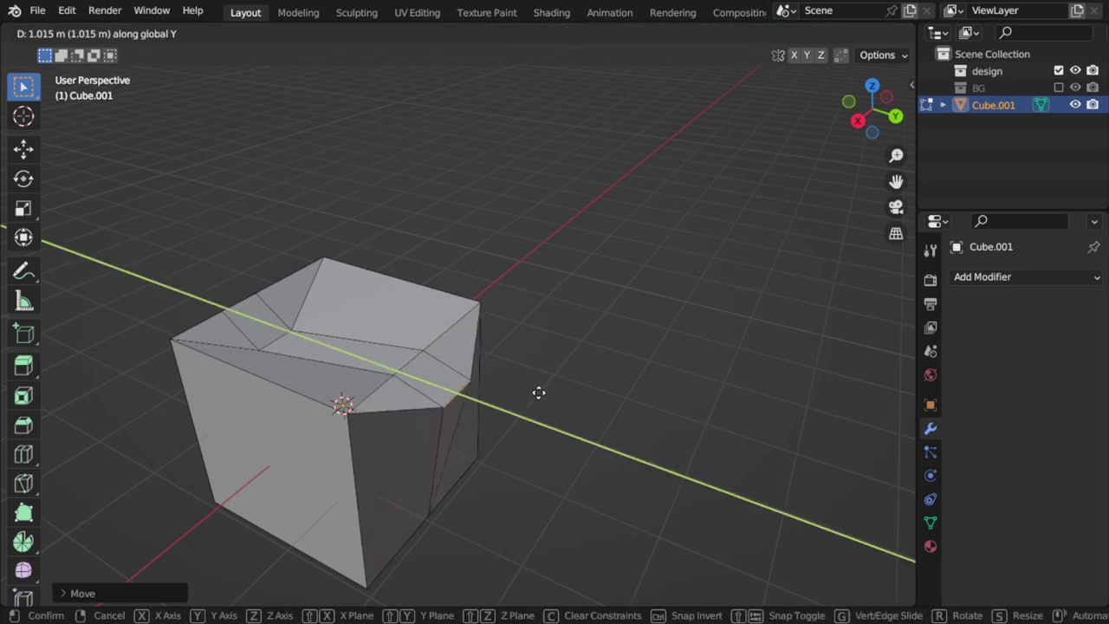
{"action": "middle_click_drag", "start_coordinate": [535, 443], "coordinate": [444, 383]}
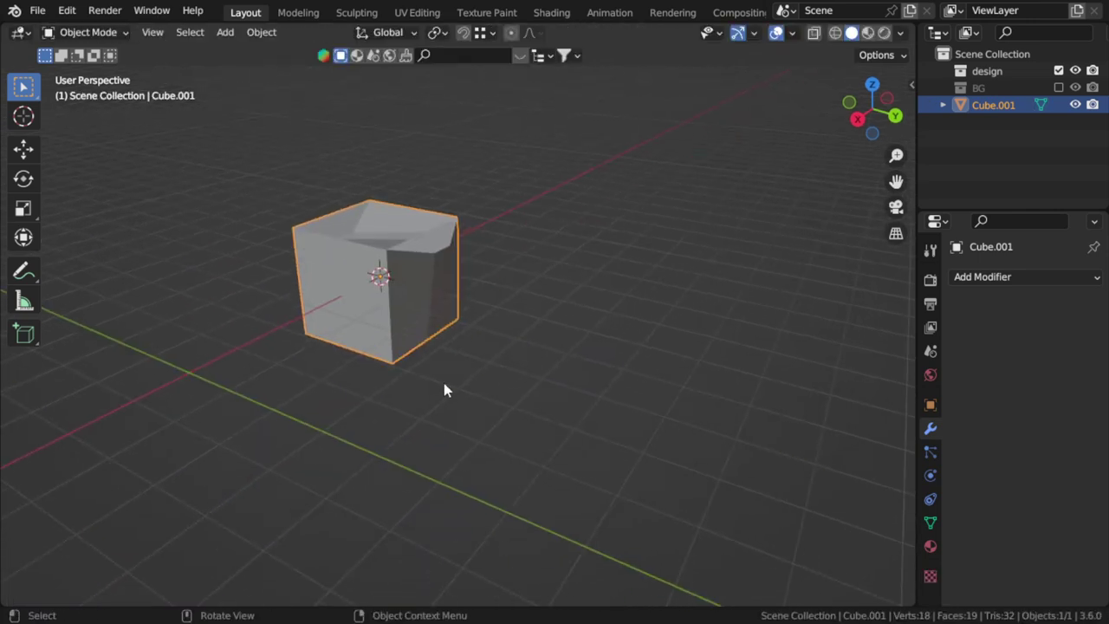
{"action": "key", "text": "shift+a"}
- Add a plane, stretch it along Y into a long strip, and tilt it around X
{"action": "left_click", "coordinate": [542, 278]}
{"action": "scroll", "coordinate": [485, 375], "scroll_direction": "down", "scroll_amount": 3}
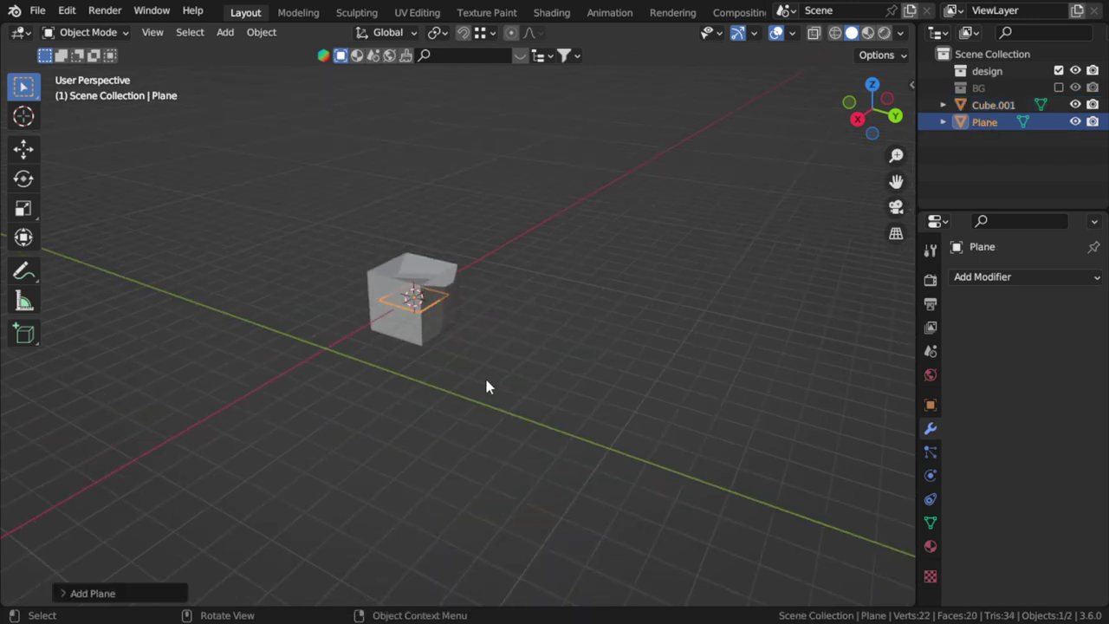
{"action": "key", "text": "s"}
{"action": "key", "text": "y"}
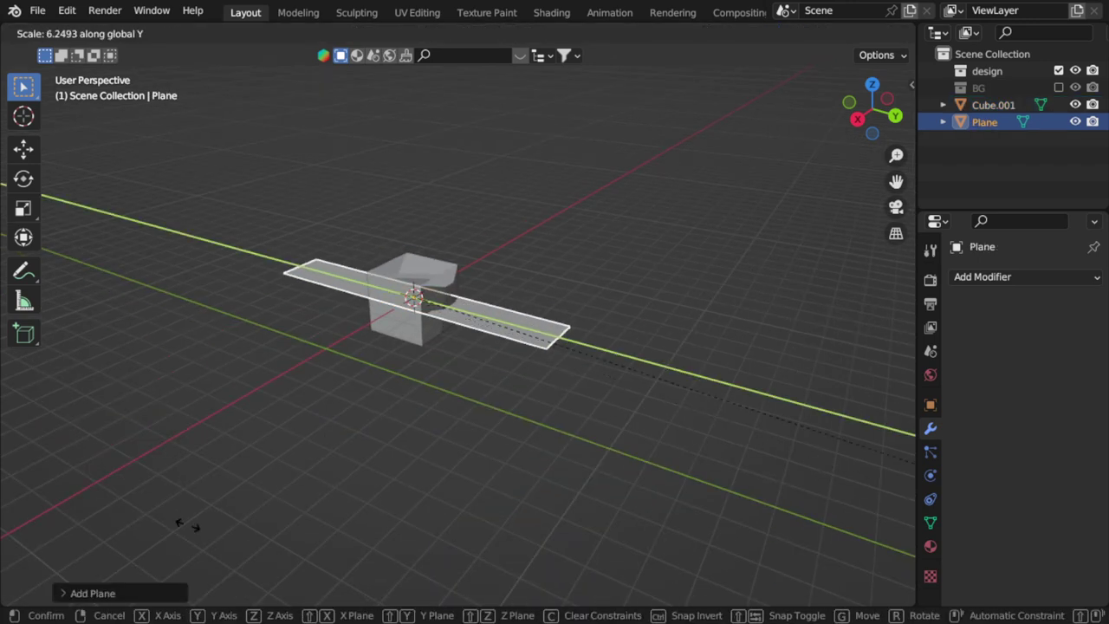
{"action": "left_click", "coordinate": [185, 524]}
{"action": "key", "text": "r"}
{"action": "key", "text": "x"}
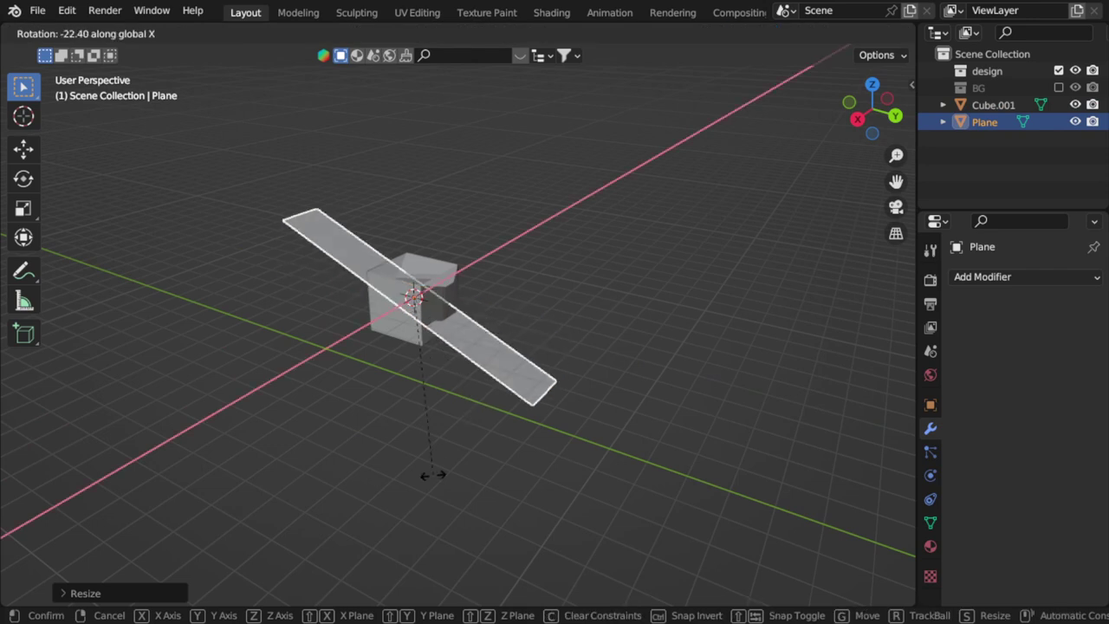
{"action": "left_click", "coordinate": [441, 380]}
- Cut 12 evenly spaced edge loops across the strip in Edit Mode
{"action": "key", "text": "Tab"}
{"action": "key", "text": "ctrl+r"}
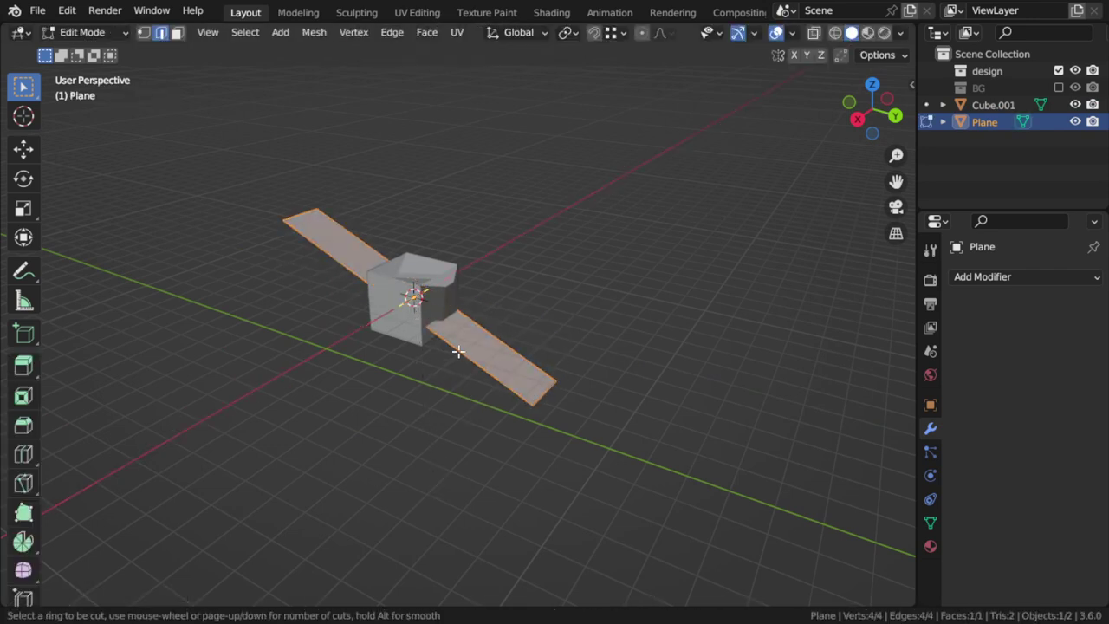
{"action": "key", "text": "Escape"}
{"action": "key", "text": "ctrl+r"}
{"action": "type", "text": "12"}
{"action": "left_click", "coordinate": [491, 363]}
{"action": "right_click", "coordinate": [512, 372]}
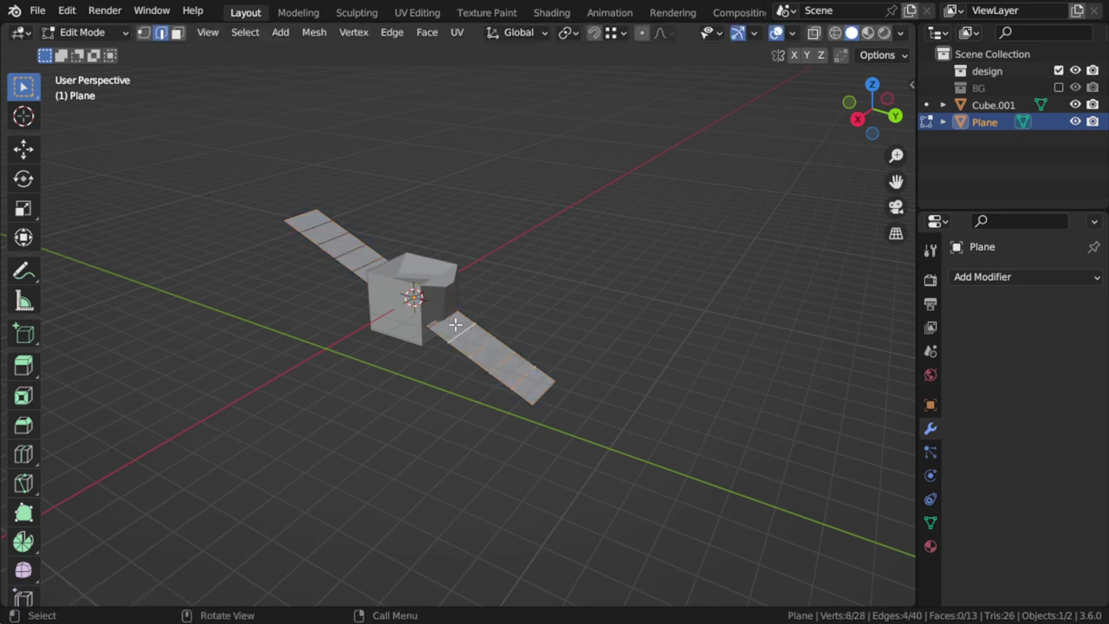
- Isolate the strip in local view, select several edge loops, and view it from the front
{"action": "key", "text": "KP_Divide"}
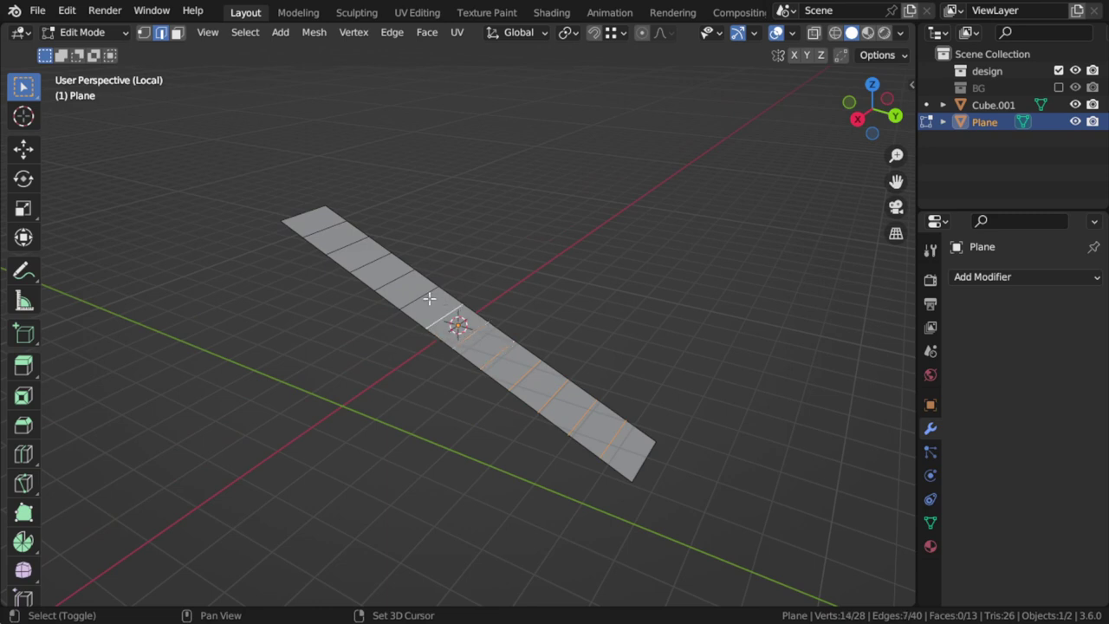
{"action": "left_click", "coordinate": [365, 258], "text": "alt+shift"}
{"action": "left_click", "coordinate": [350, 246], "text": "alt+shift"}
{"action": "left_click", "coordinate": [327, 227], "text": "alt+shift"}
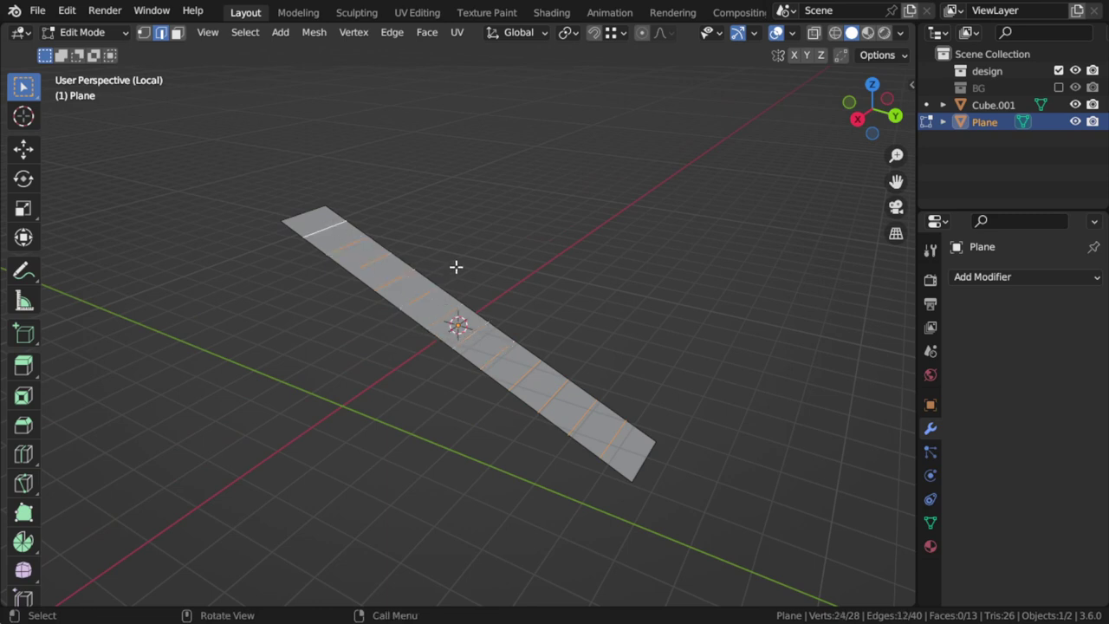
{"action": "key", "text": "KP_1"}
- From the right side view, move the selected loops along Z into a zigzag profile
{"action": "key", "text": "KP_3"}
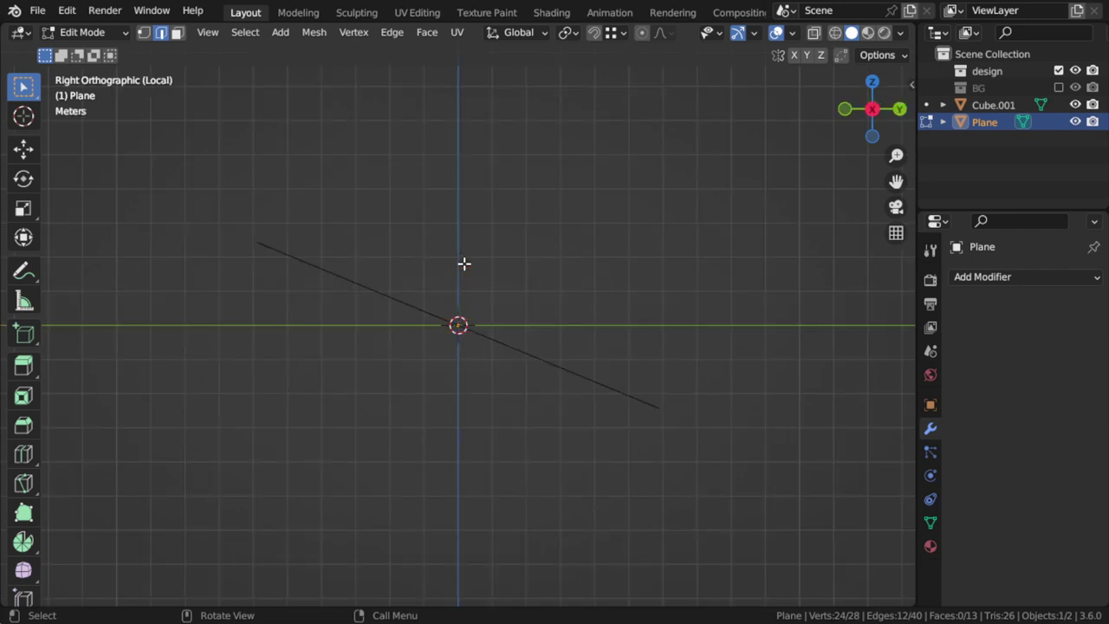
{"action": "scroll", "coordinate": [503, 299], "scroll_direction": "up", "scroll_amount": 3}
{"action": "key", "text": "g"}
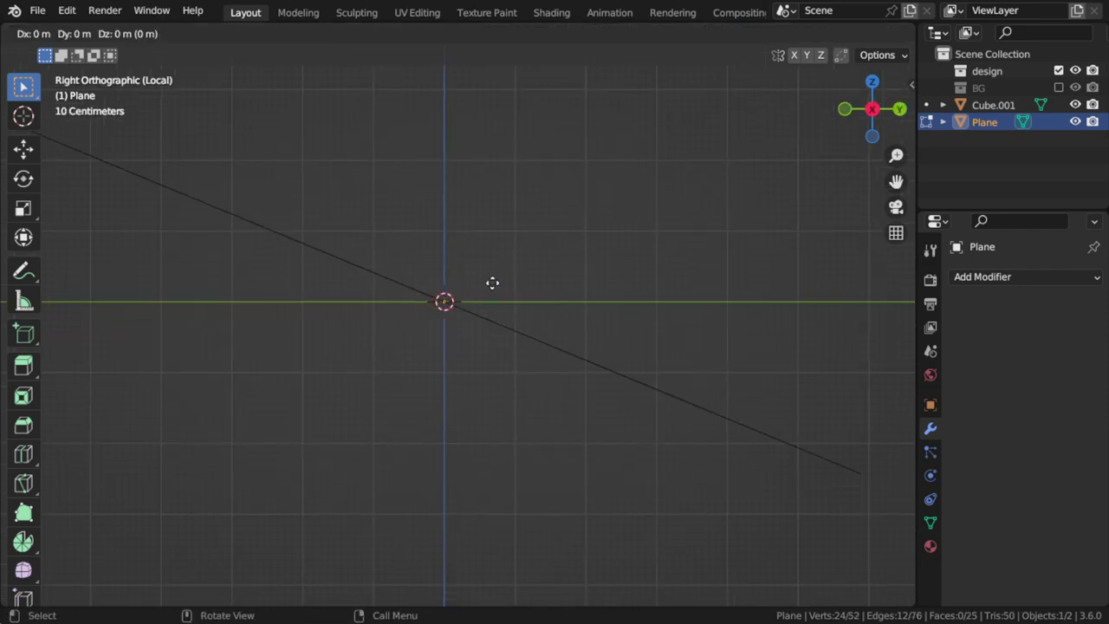
{"action": "key", "text": "z"}
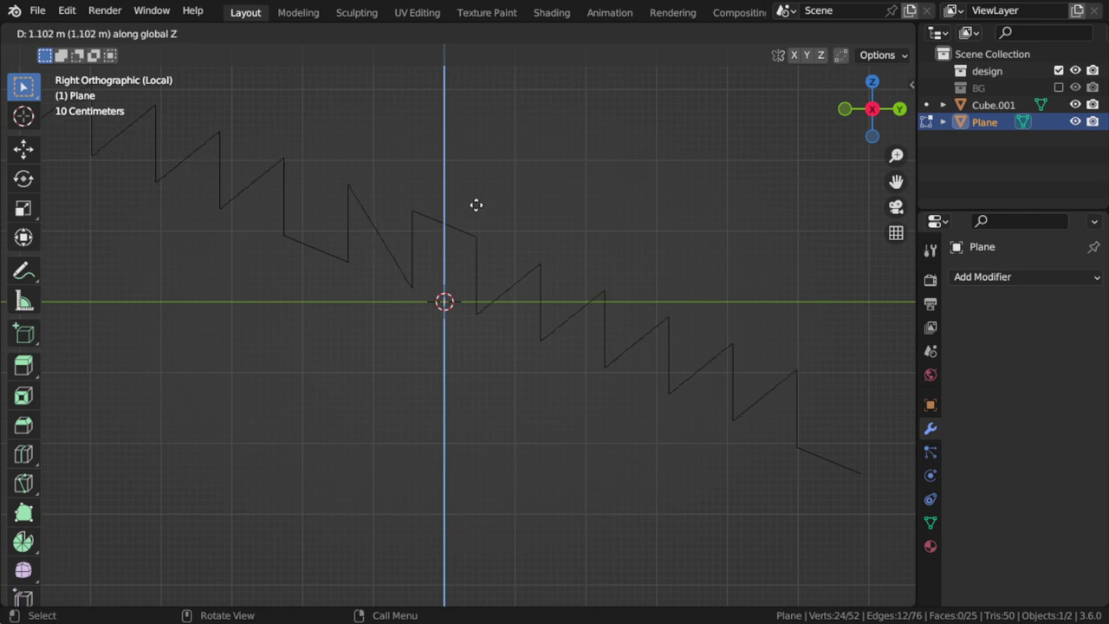
{"action": "left_click", "coordinate": [476, 208]}
{"action": "scroll", "coordinate": [468, 260], "scroll_direction": "down", "scroll_amount": 3}
{"action": "mouse_move", "coordinate": [468, 260]}
{"action": "middle_mouse_down"}
{"action": "mouse_move", "coordinate": [468, 363]}
{"action": "mouse_move", "coordinate": [477, 361]}
{"action": "middle_mouse_up"}
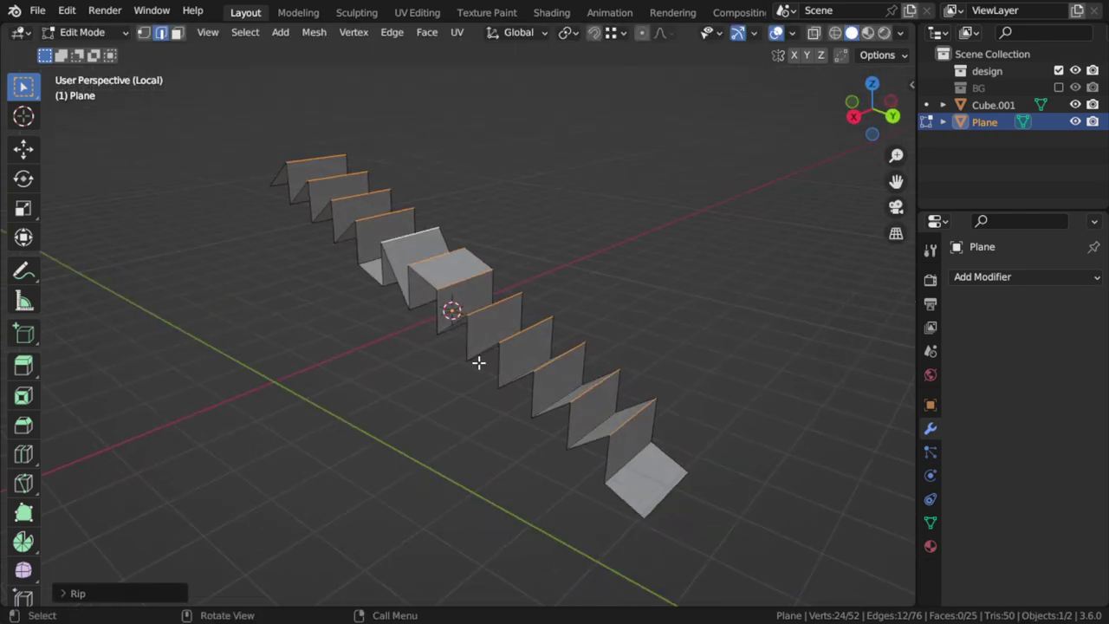
{"action": "key", "text": "g"}
{"action": "key", "text": "z"}
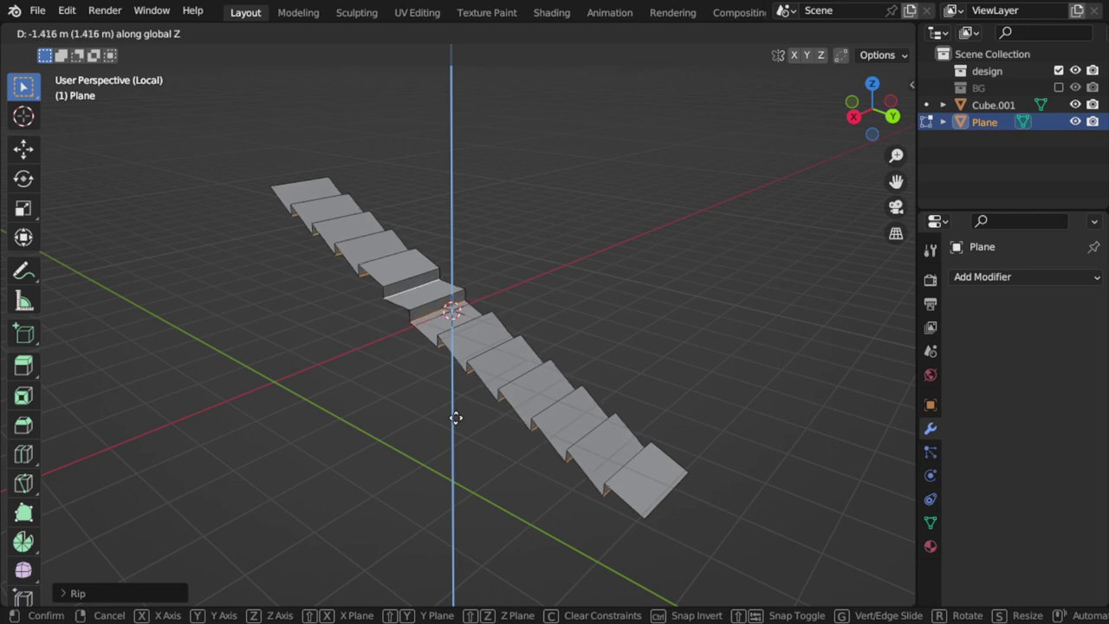
{"action": "left_click", "coordinate": [452, 431]}
- In Object Mode, widen the folded strip along X
{"action": "key", "text": "Tab"}
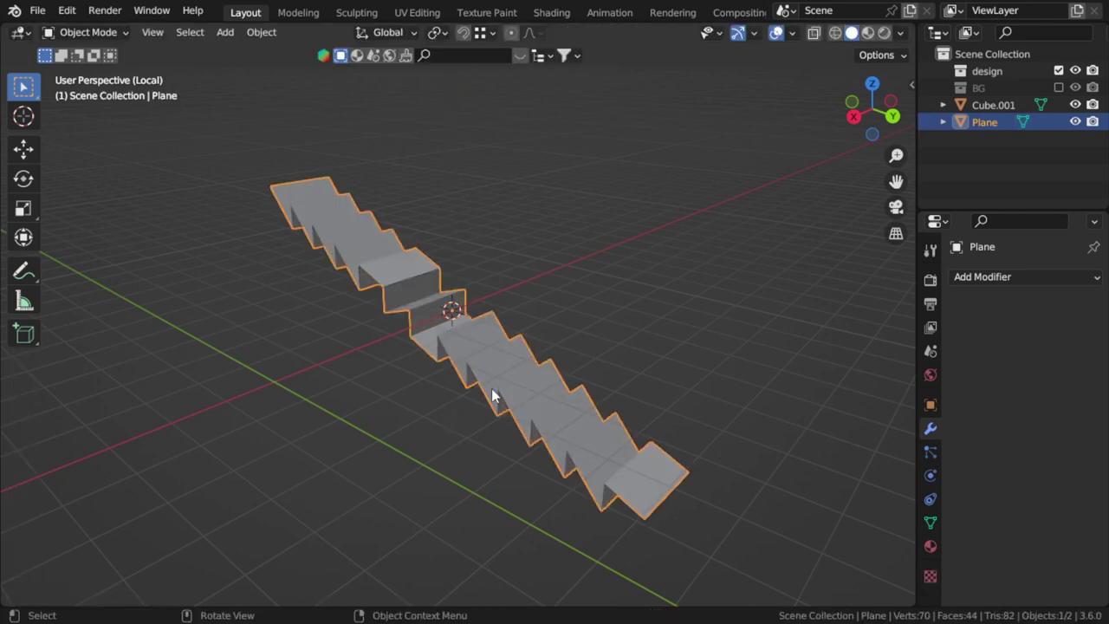
{"action": "mouse_move", "coordinate": [491, 388]}
{"action": "middle_mouse_down"}
{"action": "mouse_move", "coordinate": [642, 381]}
{"action": "mouse_move", "coordinate": [405, 396]}
{"action": "mouse_move", "coordinate": [440, 396]}
{"action": "middle_mouse_up"}
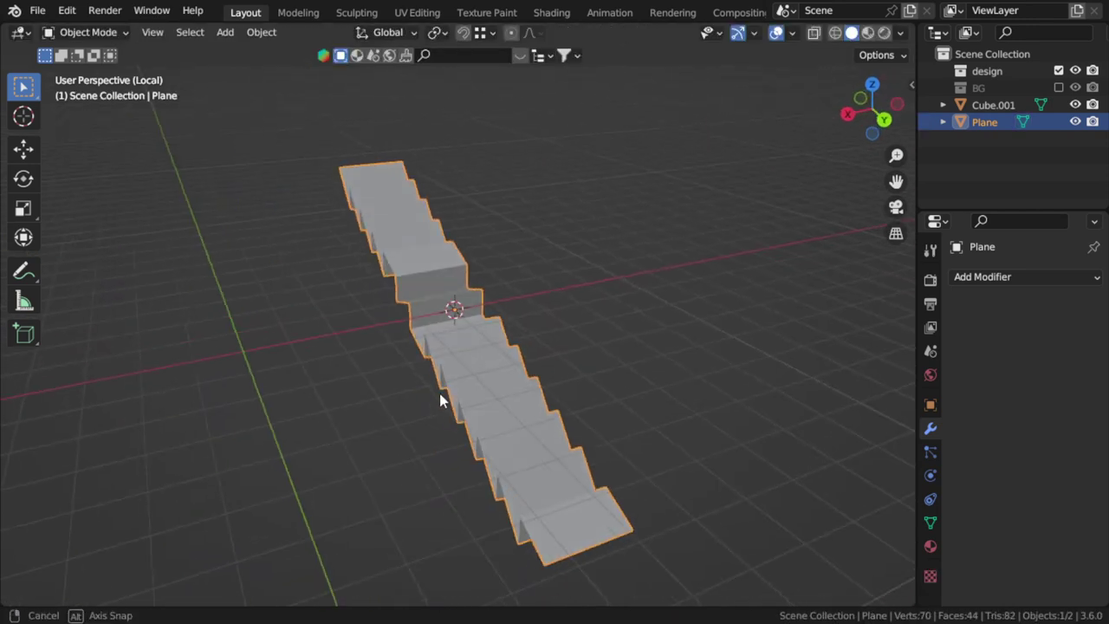
{"action": "key", "text": "s"}
{"action": "key", "text": "x"}
{"action": "left_click", "coordinate": [757, 395]}
{"action": "middle_click_drag", "start_coordinate": [757, 395], "coordinate": [578, 397]}
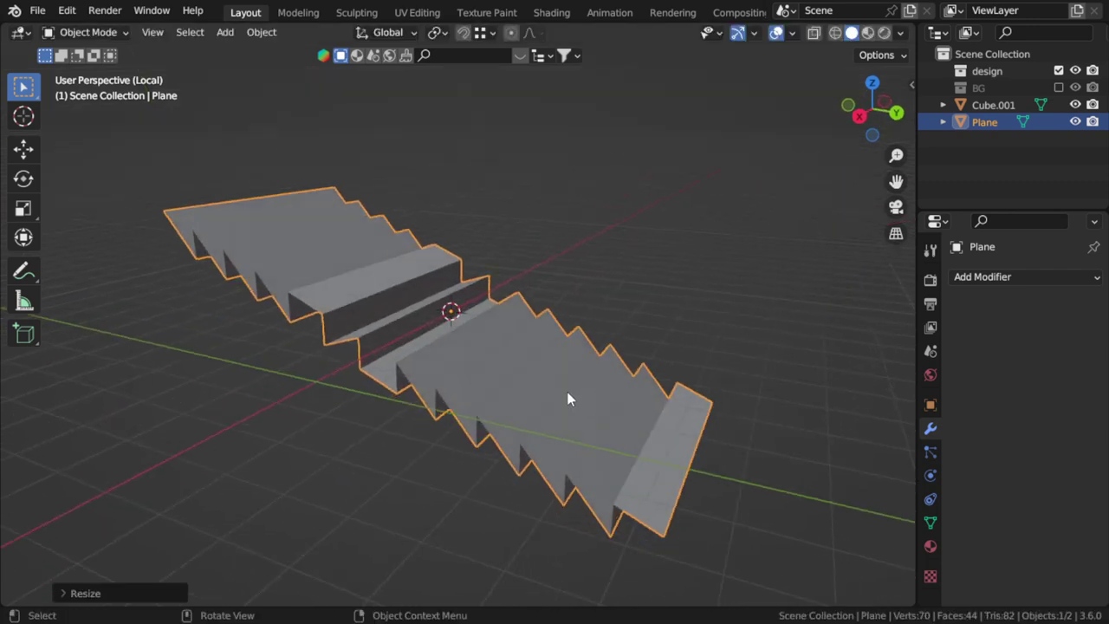
- Shift the selected pleat edges along Y and return to Object Mode
{"action": "key", "text": "Tab"}
{"action": "key", "text": "g"}
{"action": "key", "text": "y"}
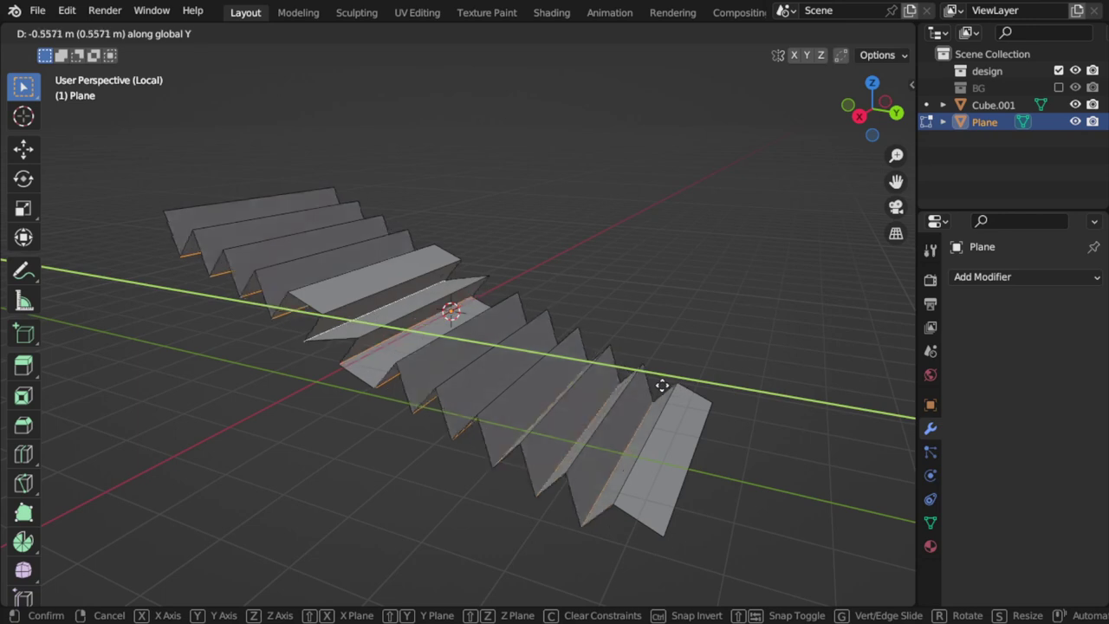
{"action": "left_click", "coordinate": [649, 382]}
{"action": "key", "text": "Tab"}
{"action": "scroll", "coordinate": [632, 390], "scroll_direction": "down", "scroll_amount": 3}
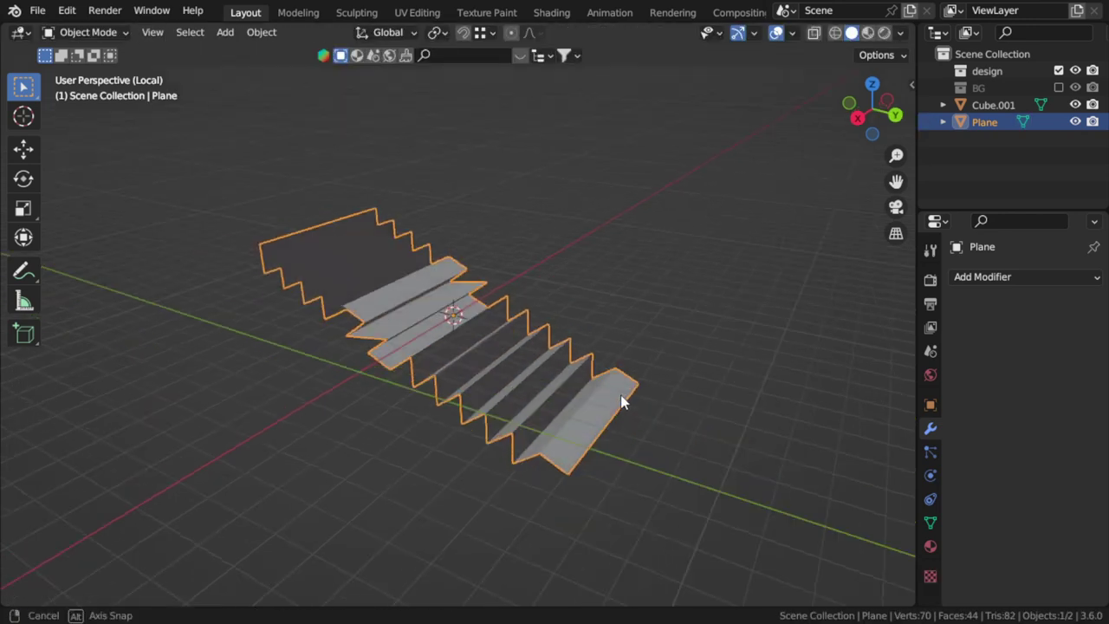
- Add the metal dining table asset to the empty scene and select it
{"action": "left_click", "coordinate": [1076, 122]}
{"action": "middle_click_drag", "start_coordinate": [680, 284], "coordinate": [438, 403]}
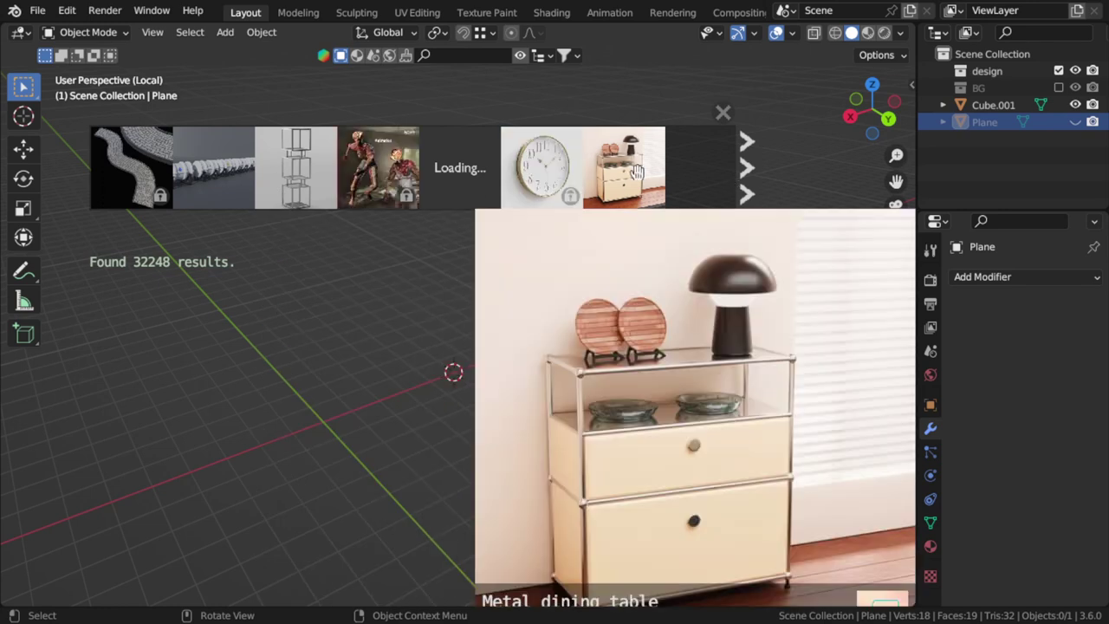
{"action": "left_click", "coordinate": [624, 177]}
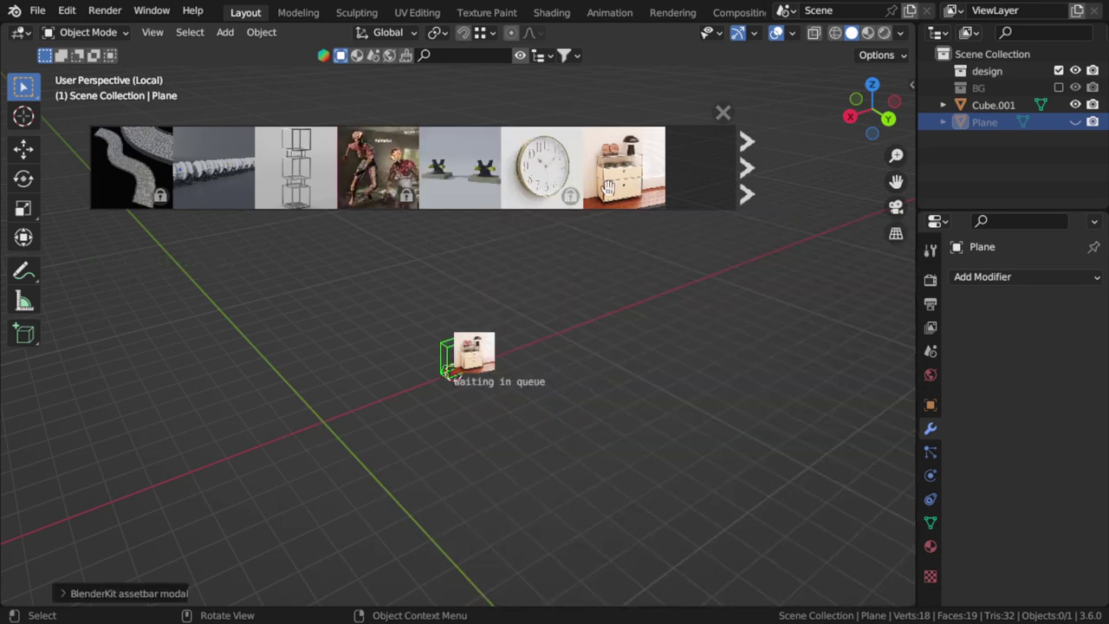
{"action": "left_click", "coordinate": [740, 165]}
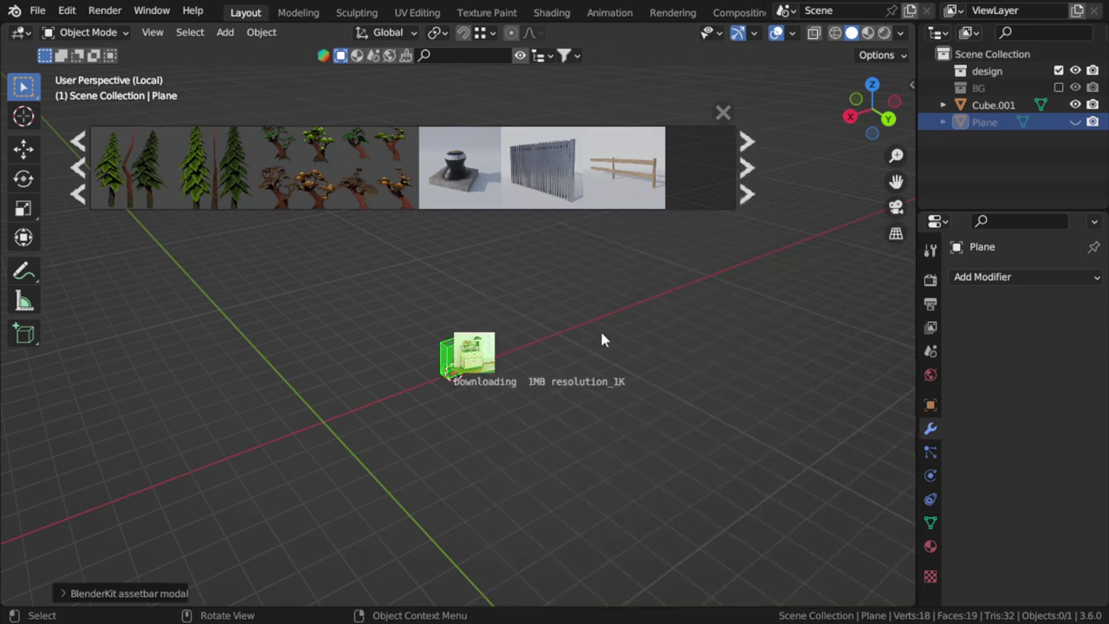
{"action": "scroll", "coordinate": [546, 339], "scroll_direction": "up", "scroll_amount": 4}
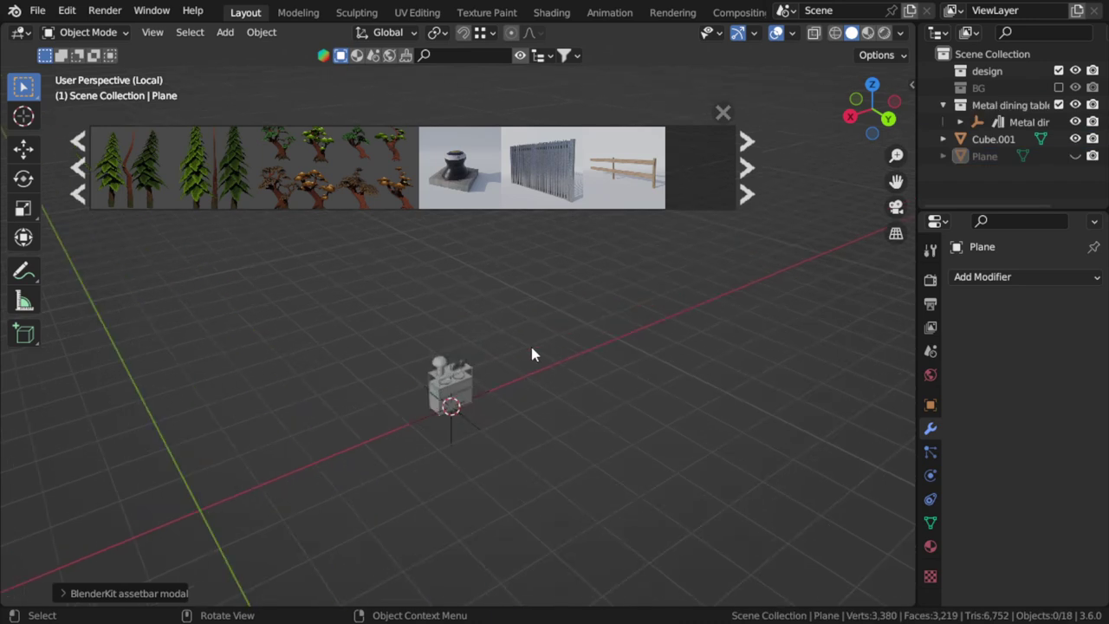
{"action": "left_click", "coordinate": [476, 416]}
- Scale the table up and view it from the front
{"action": "key", "text": "s"}
{"action": "left_click", "coordinate": [714, 391]}
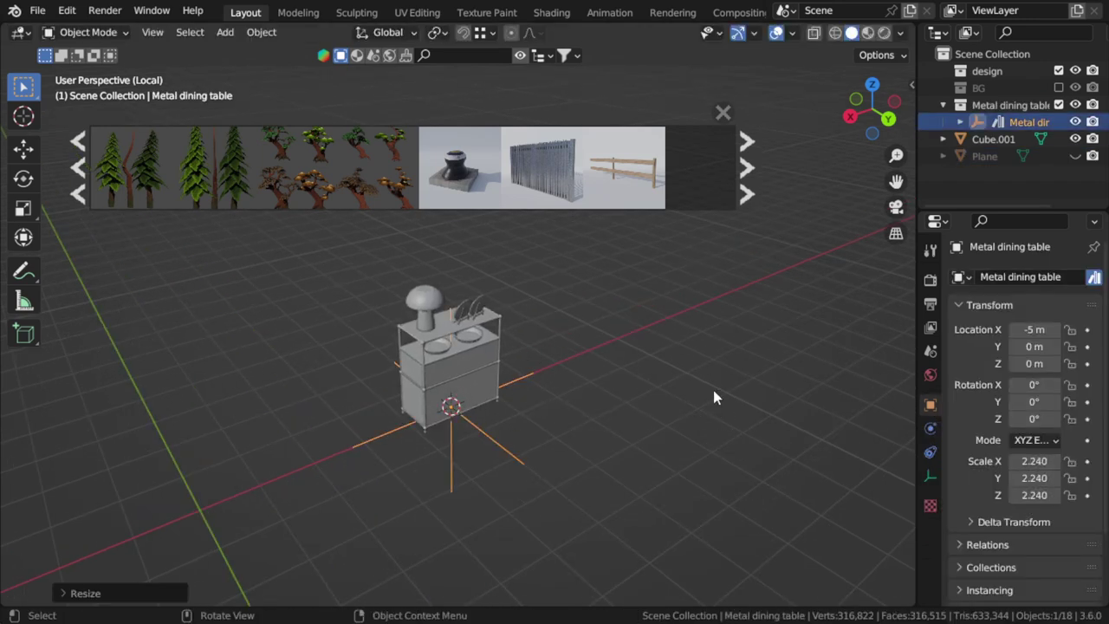
{"action": "key", "text": "KP_1"}
{"action": "scroll", "coordinate": [669, 368], "scroll_direction": "down", "scroll_amount": 2}
{"action": "left_click", "coordinate": [724, 113]}
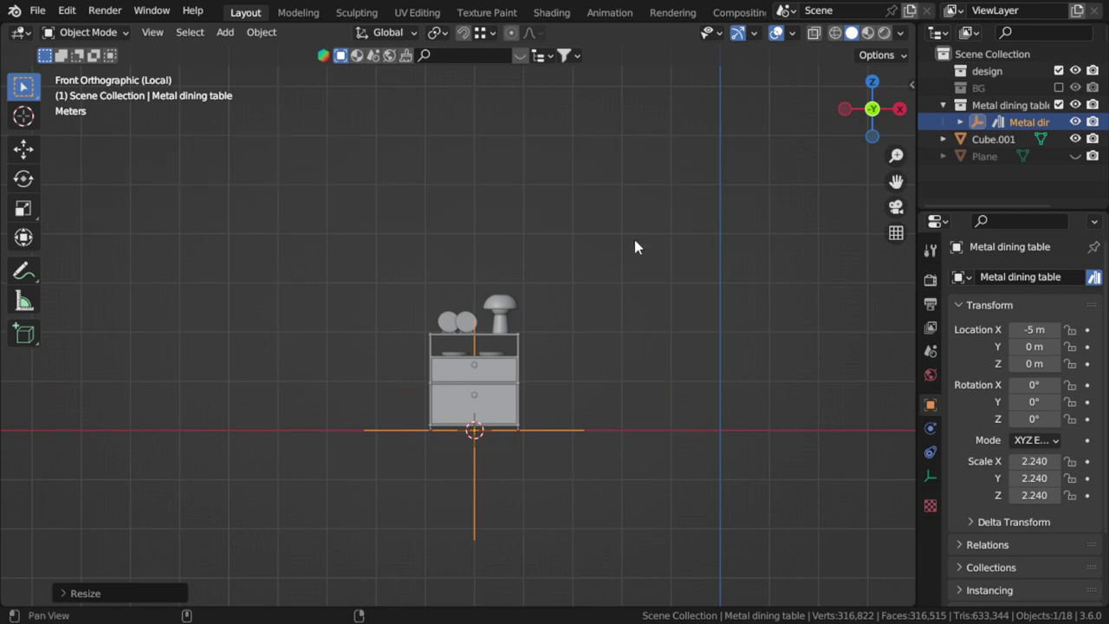
- Move the table along X to the origin
{"action": "key", "text": "g"}
{"action": "key", "text": "x"}
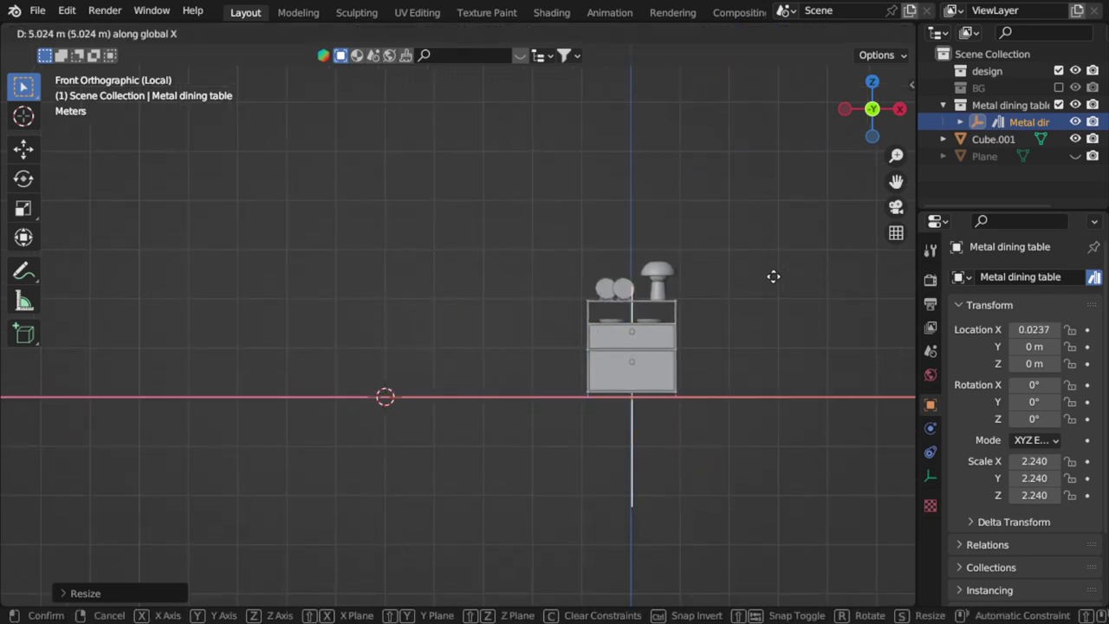
{"action": "left_click", "coordinate": [772, 277]}
{"action": "mouse_move", "coordinate": [772, 273]}
{"action": "middle_mouse_down"}
{"action": "mouse_move", "coordinate": [590, 362]}
{"action": "mouse_move", "coordinate": [576, 269]}
{"action": "mouse_move", "coordinate": [571, 328]}
{"action": "middle_mouse_up"}
{"action": "key", "text": "KP_1"}
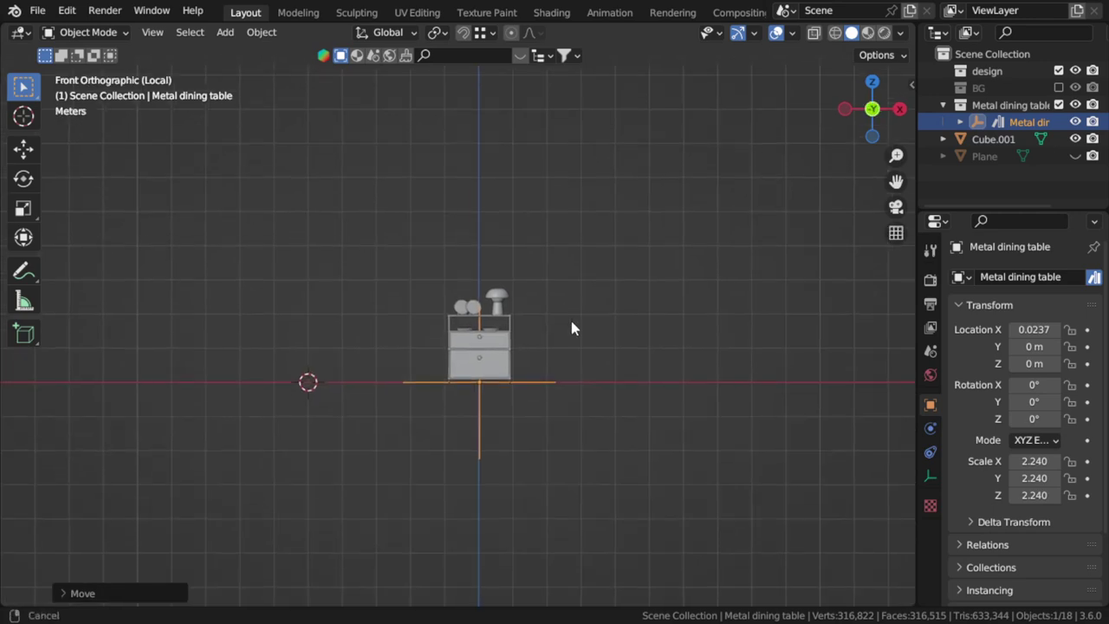
- Scale the table up further to 3.564
{"action": "key", "text": "s"}
{"action": "left_click", "coordinate": [586, 333]}
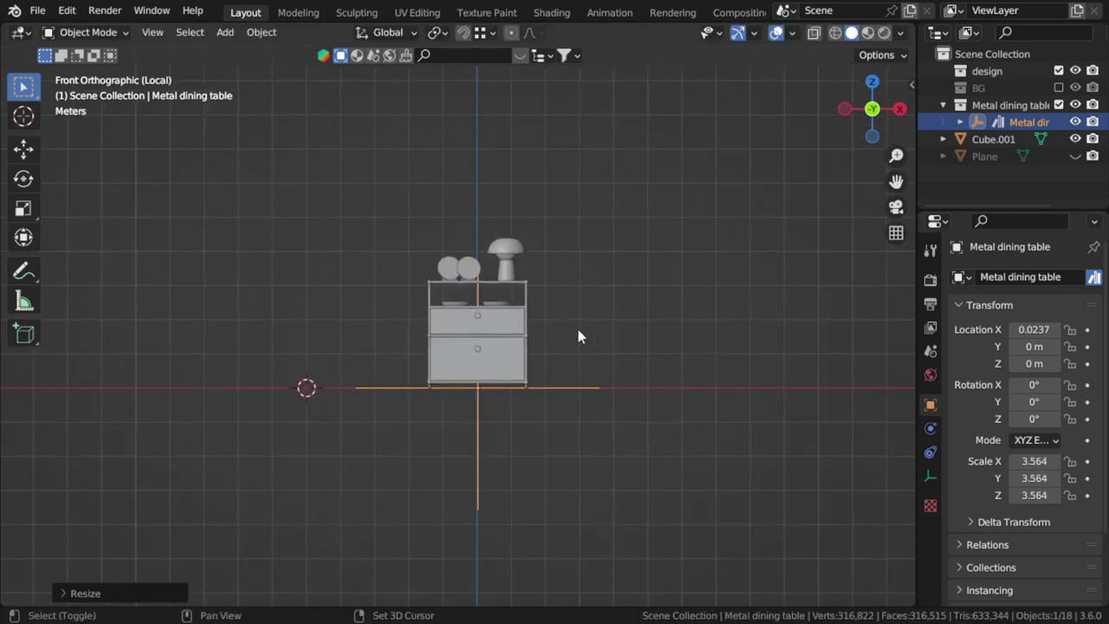
{"action": "key", "text": "shift+s"}
{"action": "key", "text": "Escape"}
{"action": "key", "text": "shift+a"}
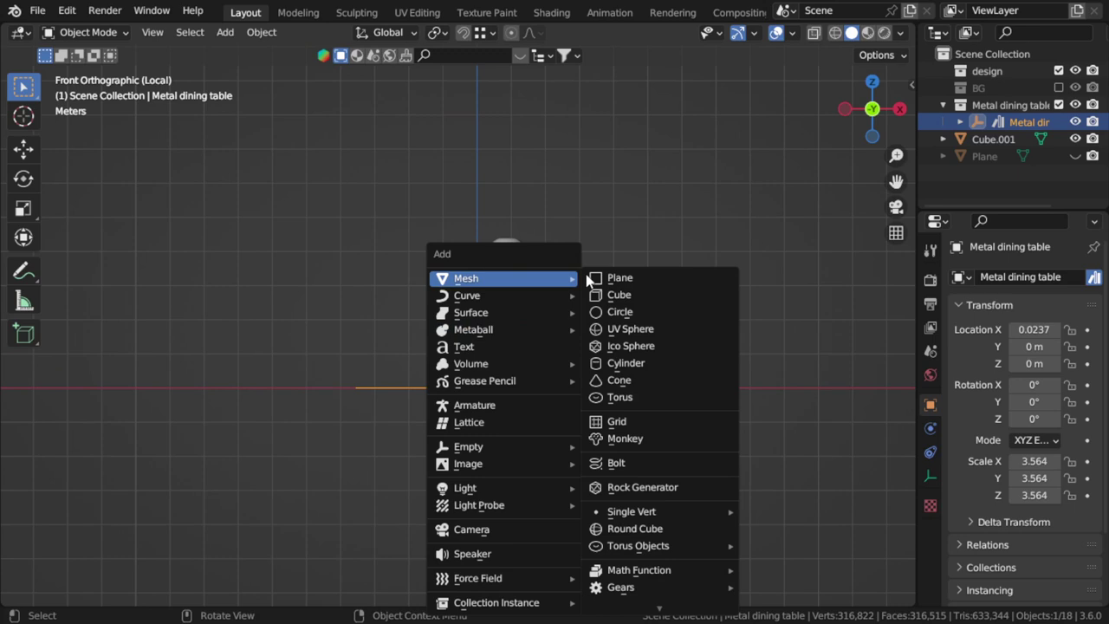
- Add a plane and scale it up to 15.784 as a large floor
{"action": "left_click", "coordinate": [622, 281]}
{"action": "key", "text": "s"}
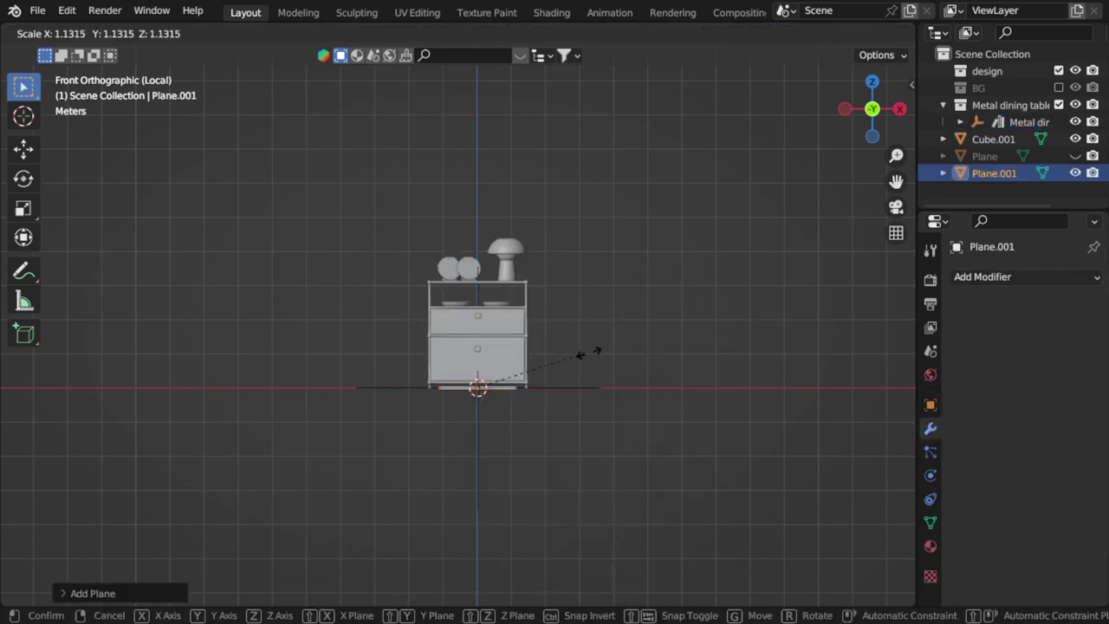
{"action": "left_click", "coordinate": [204, 415]}
{"action": "scroll", "coordinate": [621, 349], "scroll_direction": "down", "scroll_amount": 4}
{"action": "middle_click_drag", "start_coordinate": [620, 348], "coordinate": [561, 416]}
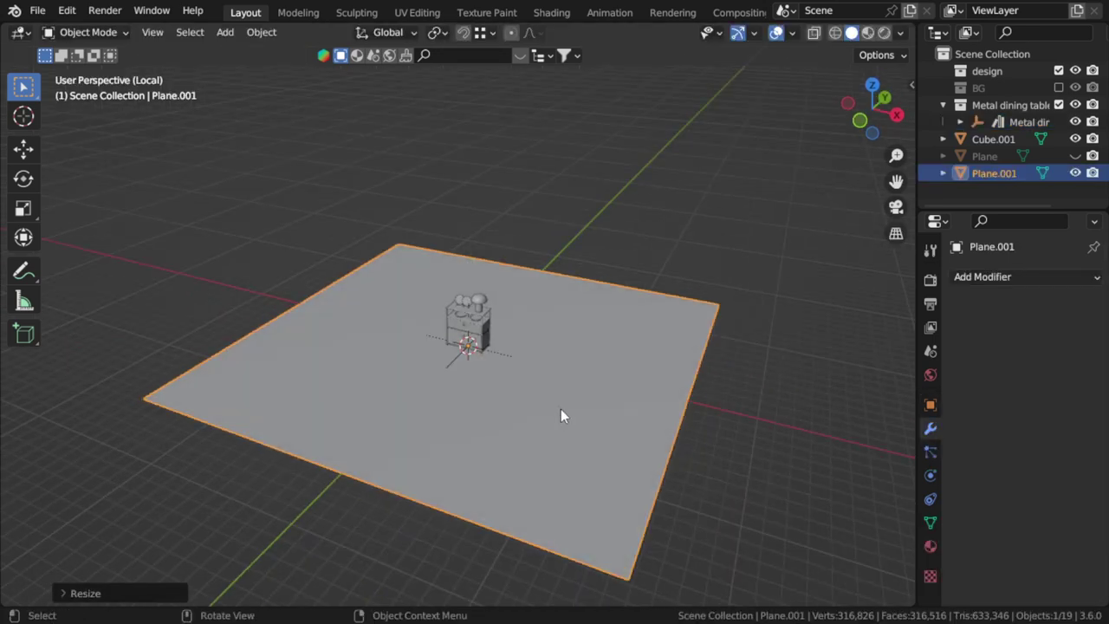
{"action": "scroll", "coordinate": [561, 416], "scroll_direction": "up", "scroll_amount": 2}
- Give the plane a new material and check its visibility options
{"action": "left_click", "coordinate": [930, 546]}
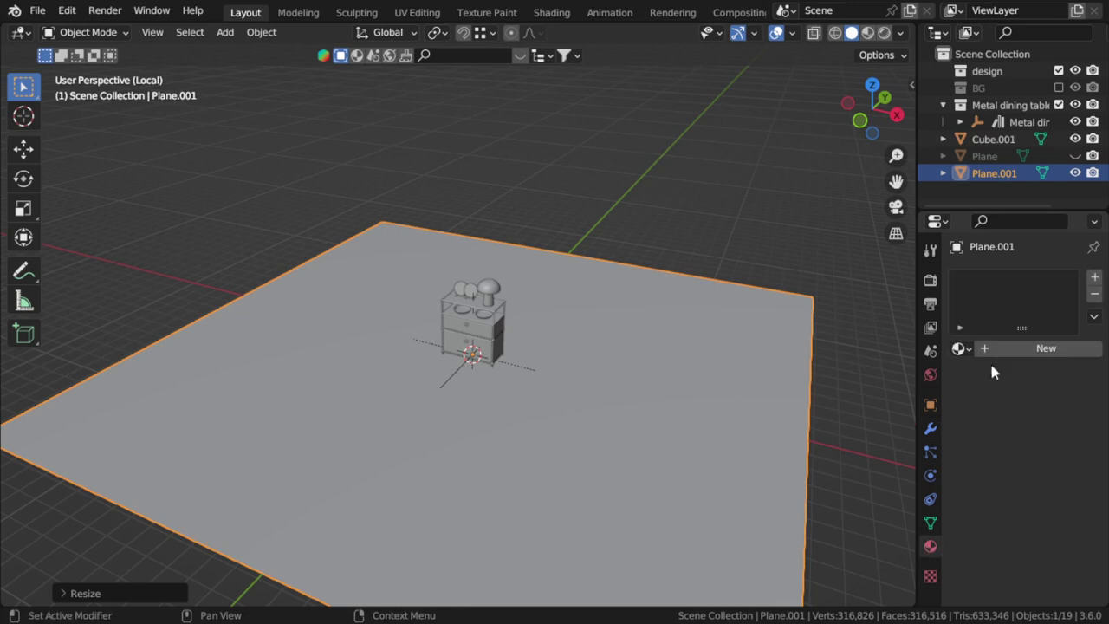
{"action": "left_click", "coordinate": [1005, 348]}
{"action": "left_click", "coordinate": [930, 404]}
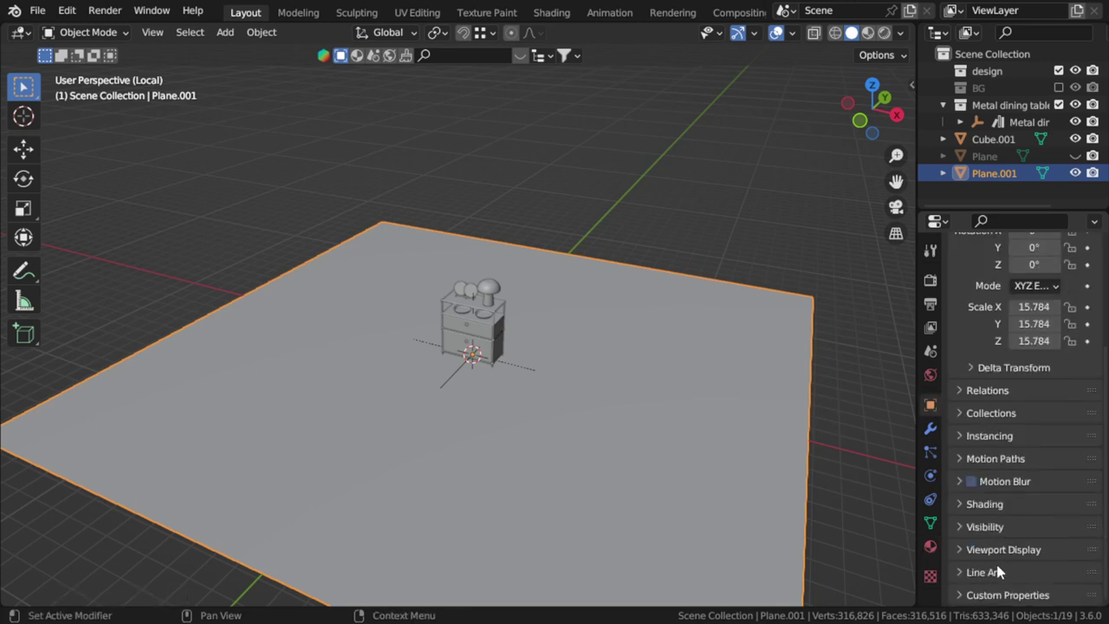
{"action": "left_click", "coordinate": [985, 526]}
{"action": "scroll", "coordinate": [1051, 523], "scroll_direction": "down", "scroll_amount": 3}
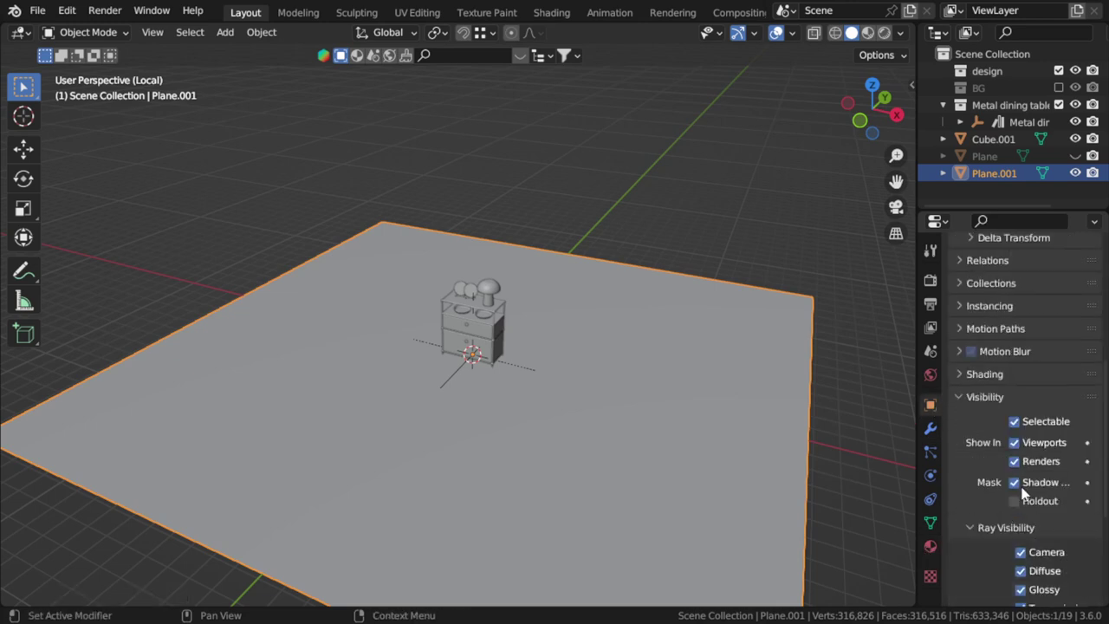
{"action": "scroll", "coordinate": [536, 387], "scroll_direction": "up", "scroll_amount": 2}
{"action": "scroll", "coordinate": [554, 389], "scroll_direction": "up", "scroll_amount": 1}
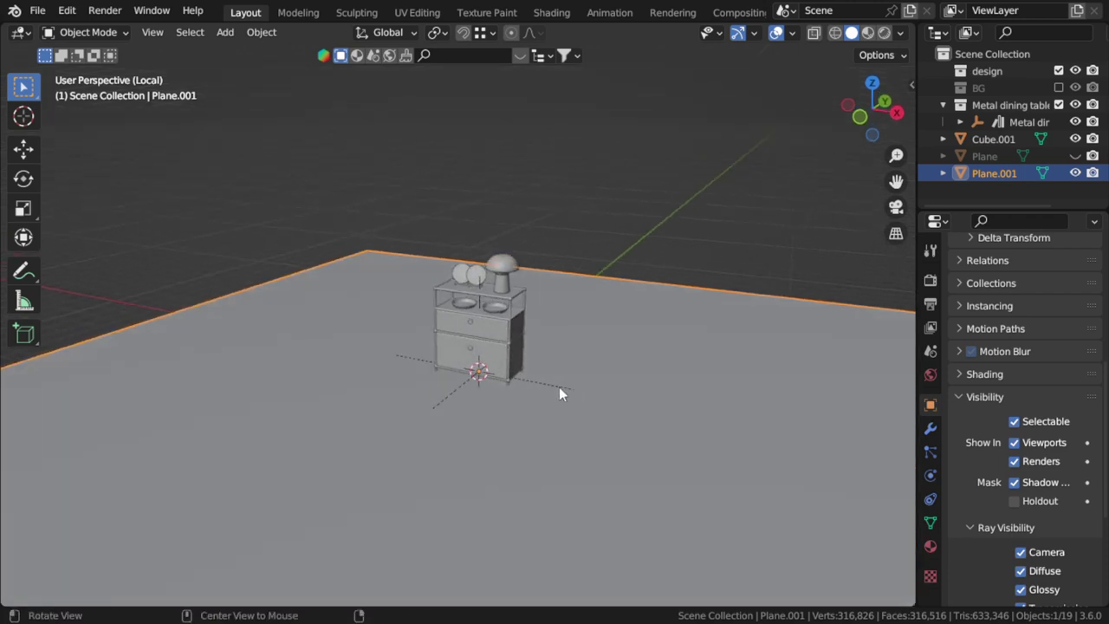
- Centre the cabinet in front view and bring up the World Color input choices
{"action": "key", "text": "KP_1"}
{"action": "scroll", "coordinate": [557, 382], "scroll_direction": "up", "scroll_amount": 5}
{"action": "middle_click_drag", "start_coordinate": [566, 385], "coordinate": [570, 421], "text": "shift"}
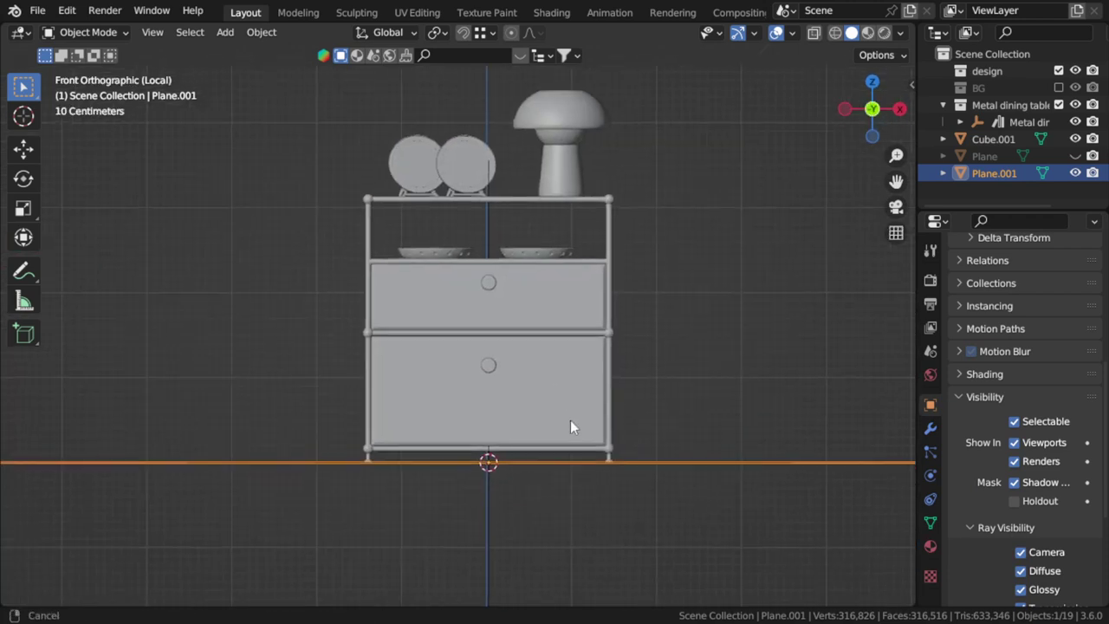
{"action": "left_click", "coordinate": [932, 376]}
{"action": "left_click", "coordinate": [1017, 383]}
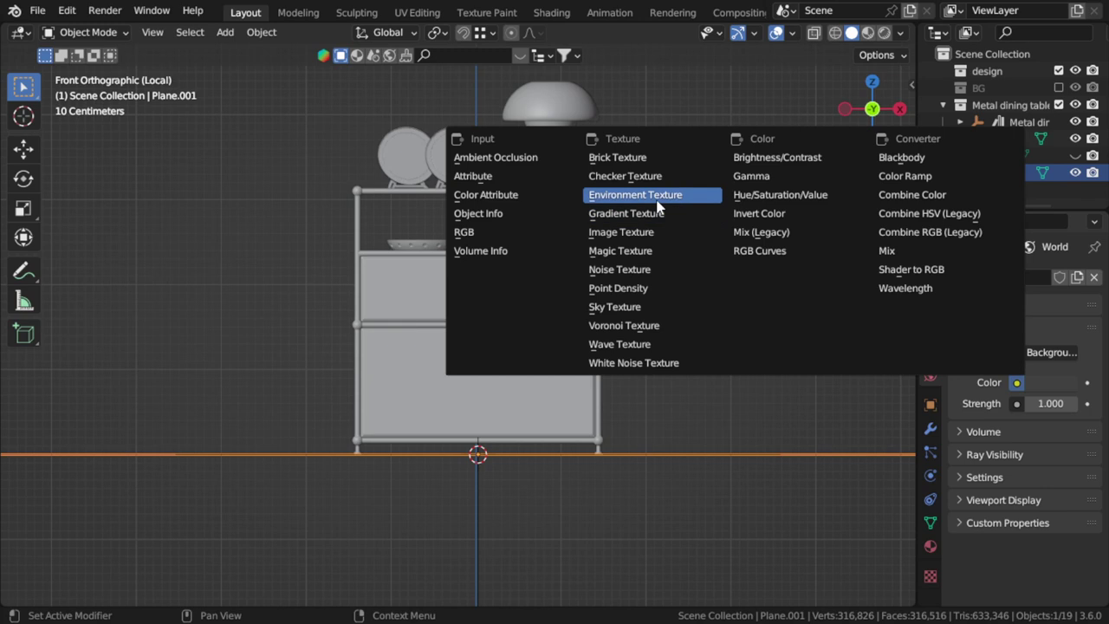
- Set the world colour to an Environment Texture and select the floor plane Plane.001
{"action": "left_click", "coordinate": [616, 196]}
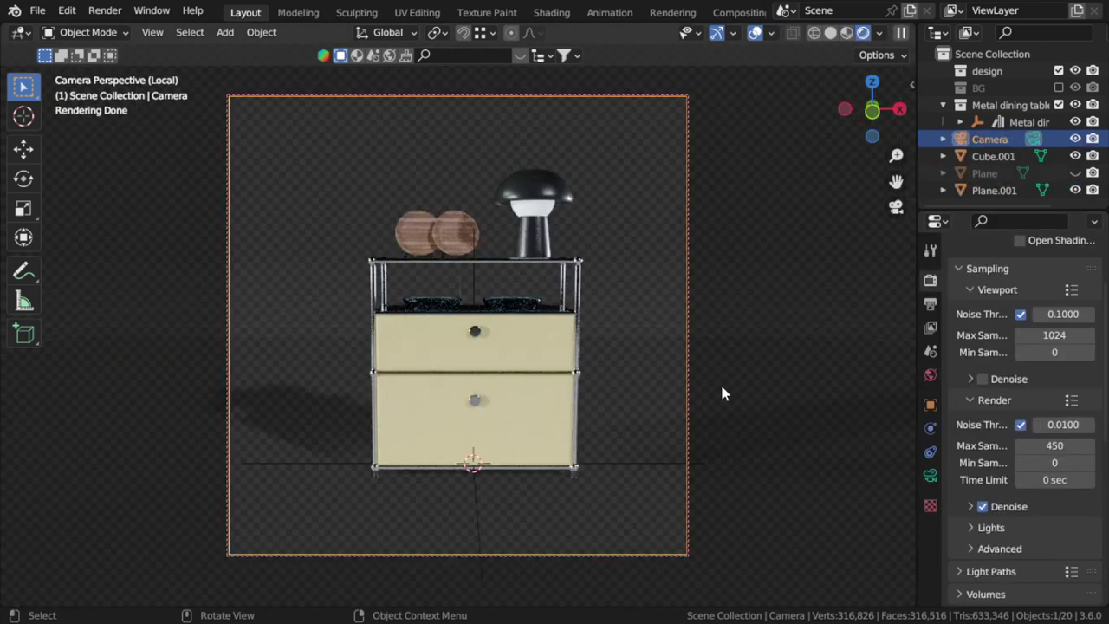
{"action": "left_click", "coordinate": [681, 395]}
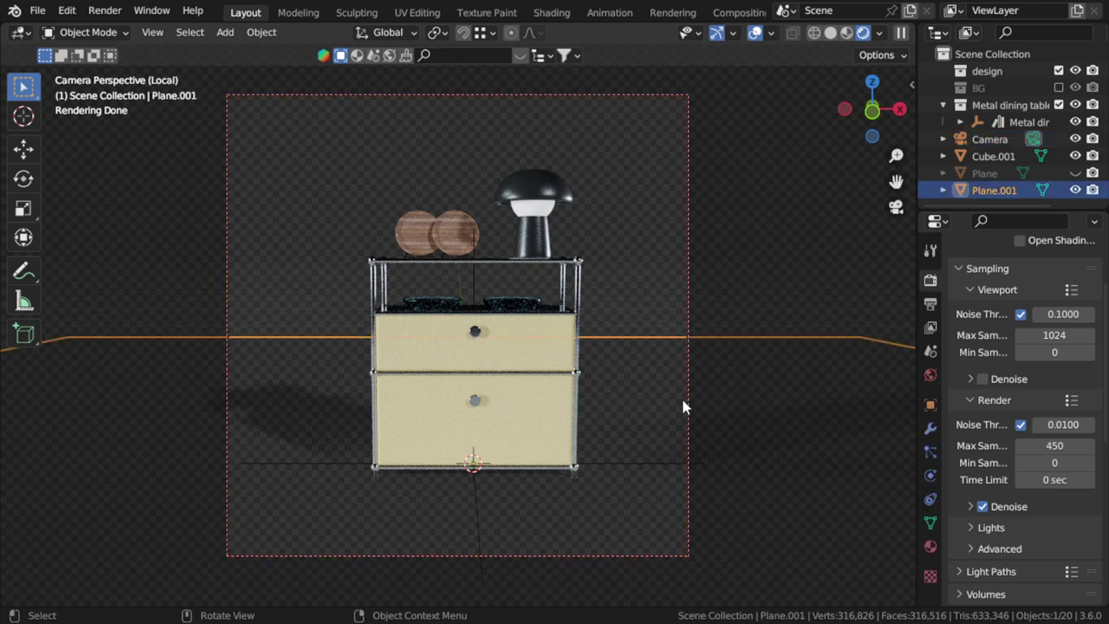
{"action": "key", "text": "KP_3"}
{"action": "mouse_move", "coordinate": [675, 396]}
{"action": "middle_mouse_down"}
{"action": "mouse_move", "coordinate": [561, 392]}
{"action": "mouse_move", "coordinate": [564, 345]}
{"action": "middle_mouse_up"}
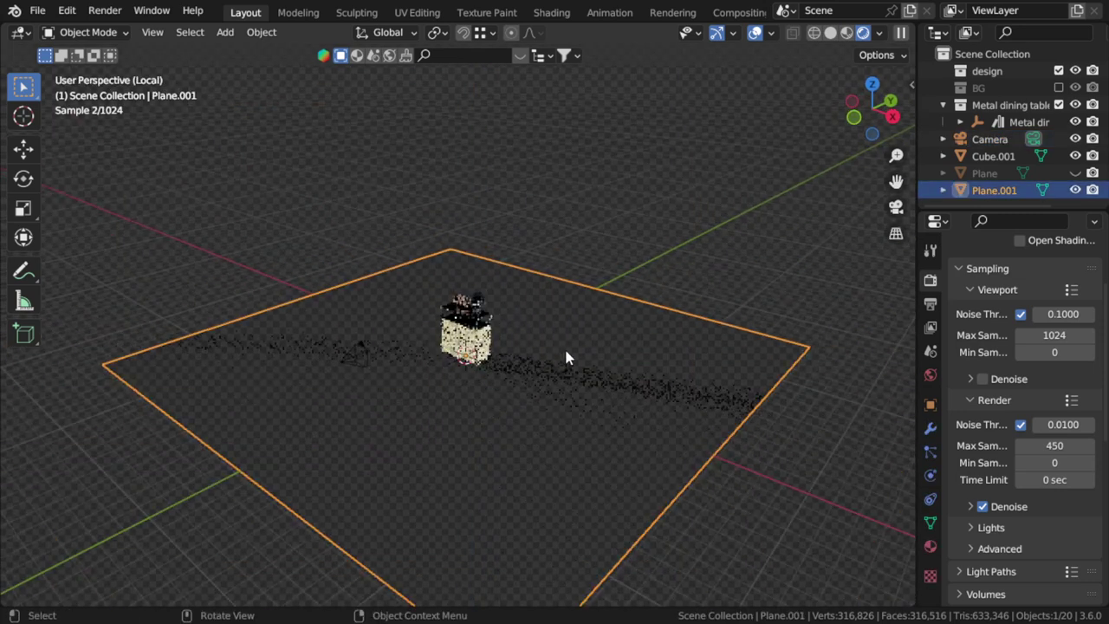
- Check the World HDRI nodes in the Shader Editor, then return to the 3D Viewport camera view
{"action": "left_click", "coordinate": [21, 32]}
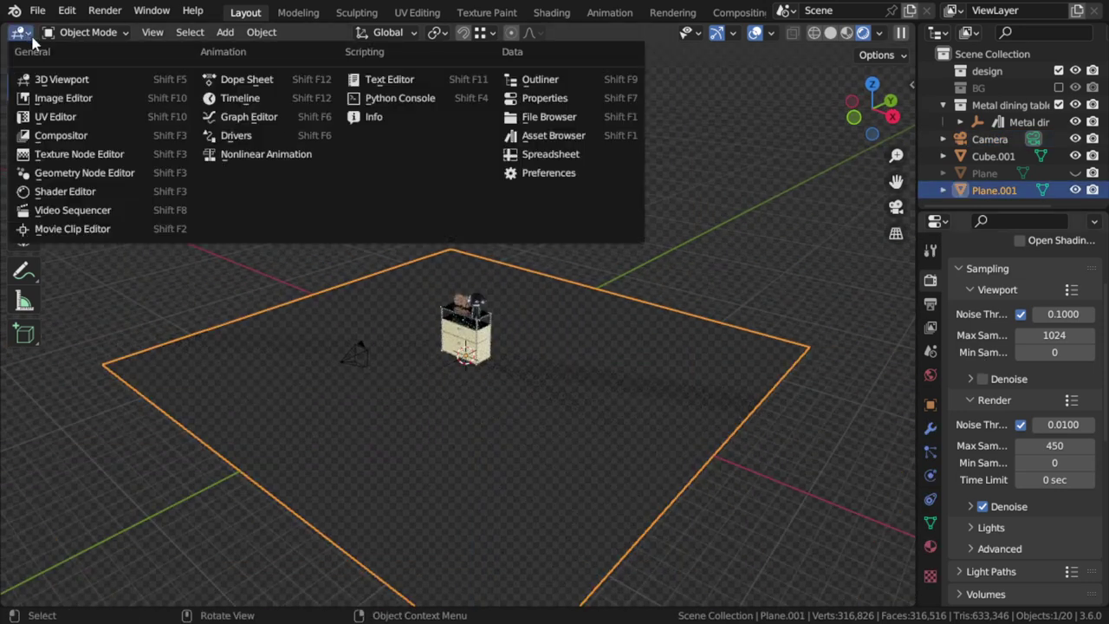
{"action": "left_click", "coordinate": [68, 191]}
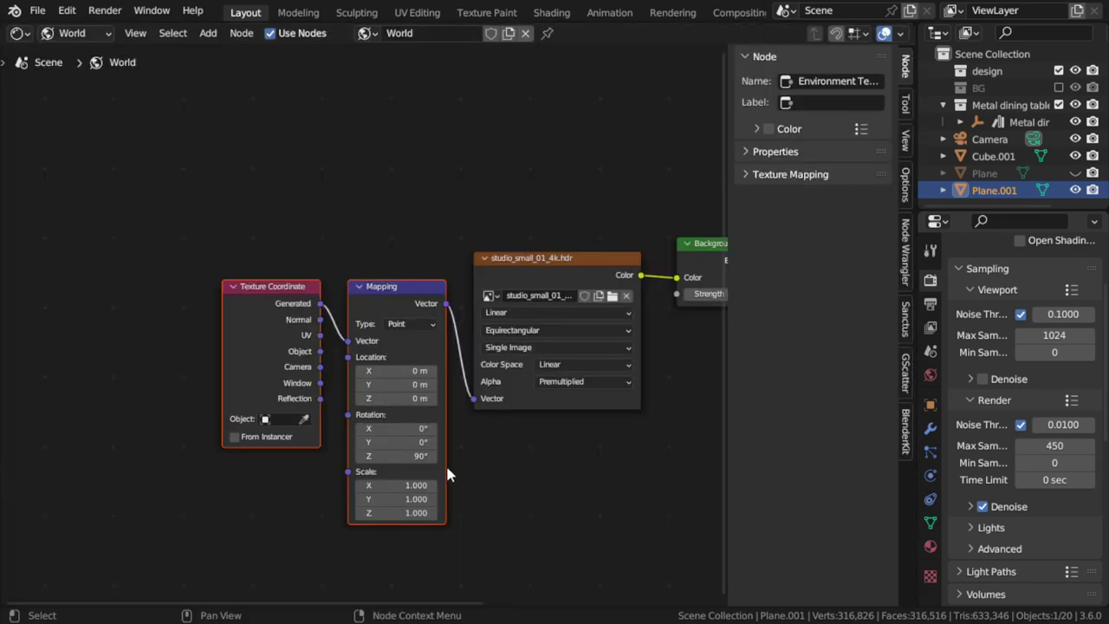
{"action": "left_click", "coordinate": [21, 32]}
{"action": "left_click", "coordinate": [48, 76]}
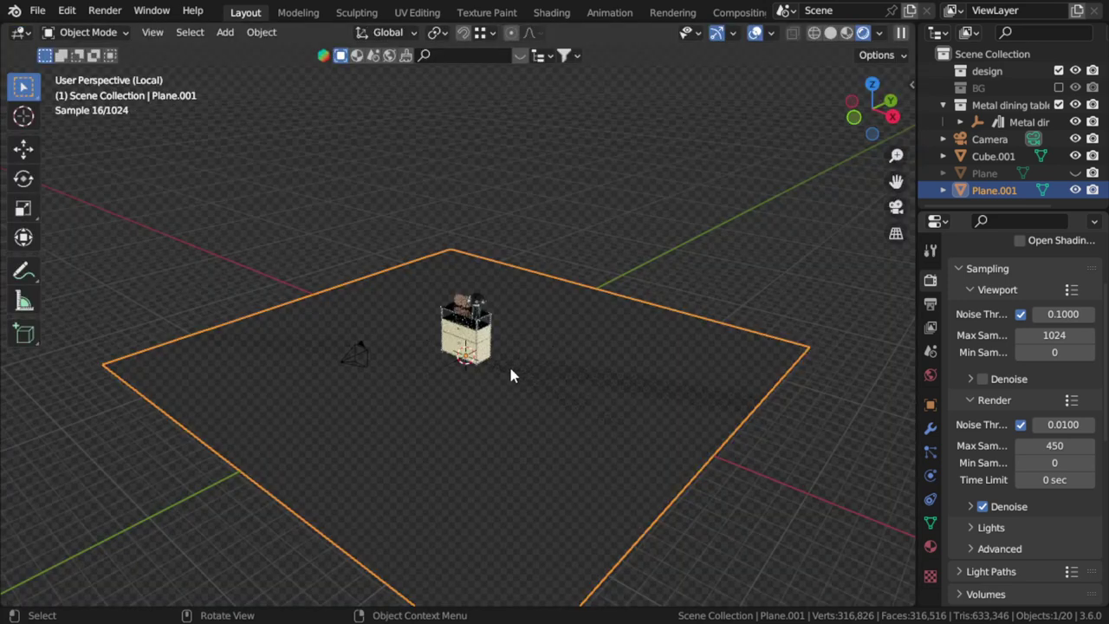
{"action": "key", "text": "KP_0"}
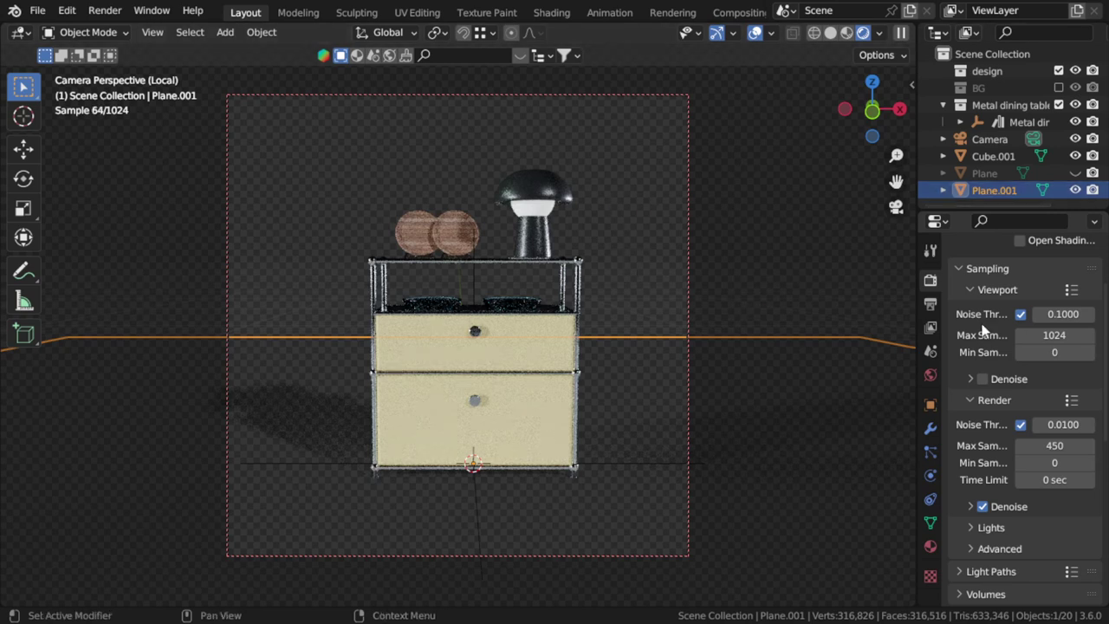
- Render the cabinet from the camera with a transparent film background
{"action": "scroll", "coordinate": [980, 503], "scroll_direction": "down", "scroll_amount": 3}
{"action": "scroll", "coordinate": [1009, 490], "scroll_direction": "down", "scroll_amount": 2}
{"action": "scroll", "coordinate": [1007, 518], "scroll_direction": "down", "scroll_amount": 4}
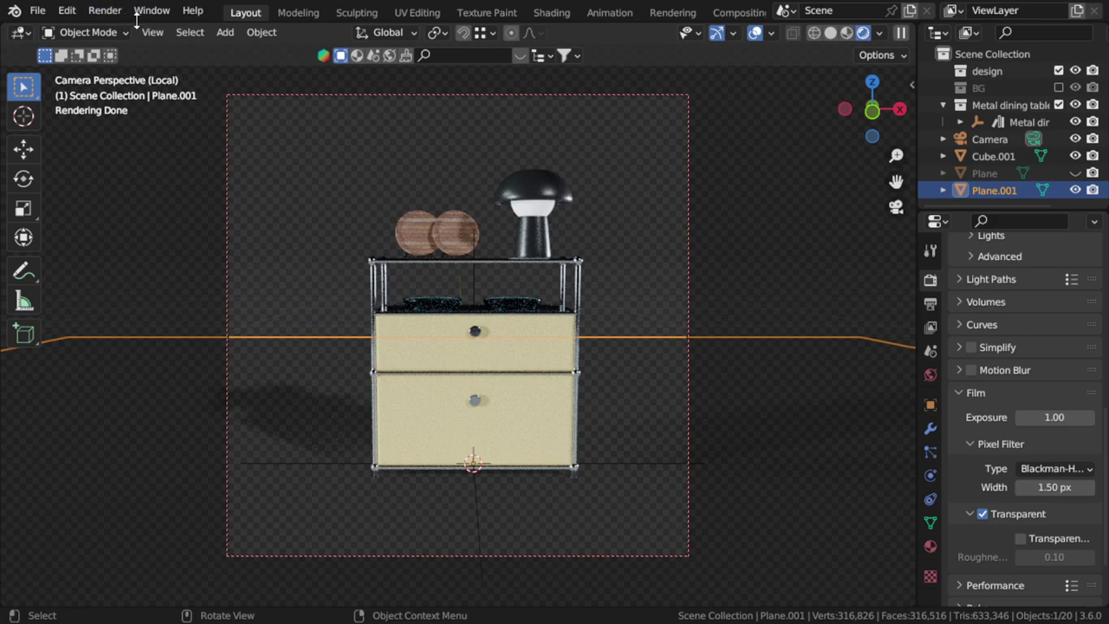
{"action": "left_click", "coordinate": [104, 10]}
{"action": "left_click", "coordinate": [136, 30]}
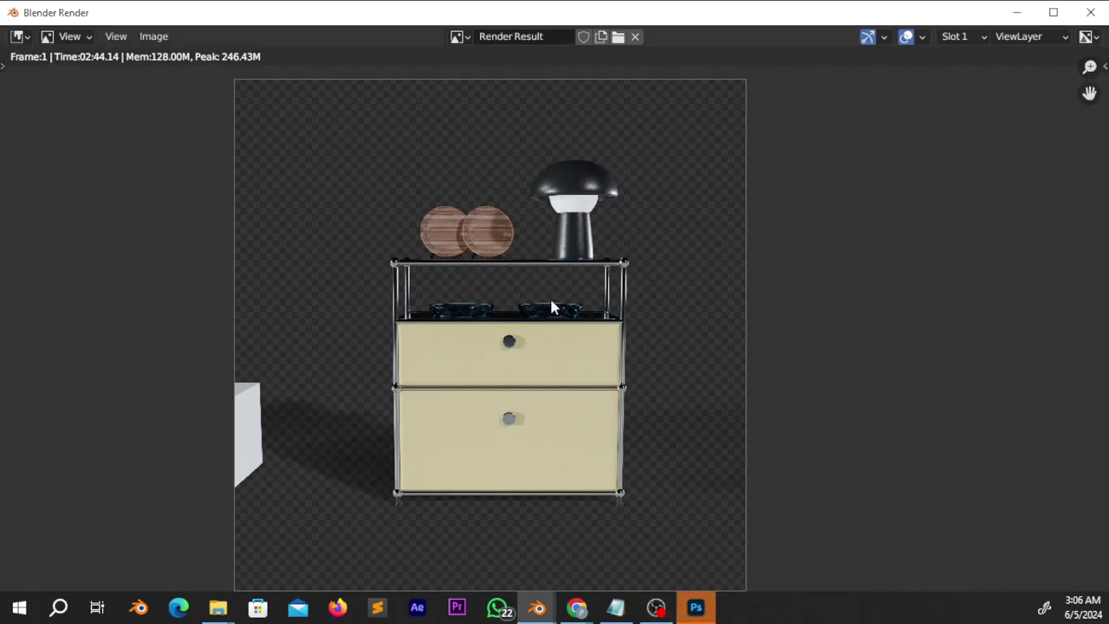
- Recentre the render result, then switch to Photoshop showing 1.png
{"action": "middle_click_drag", "start_coordinate": [554, 314], "coordinate": [543, 262]}
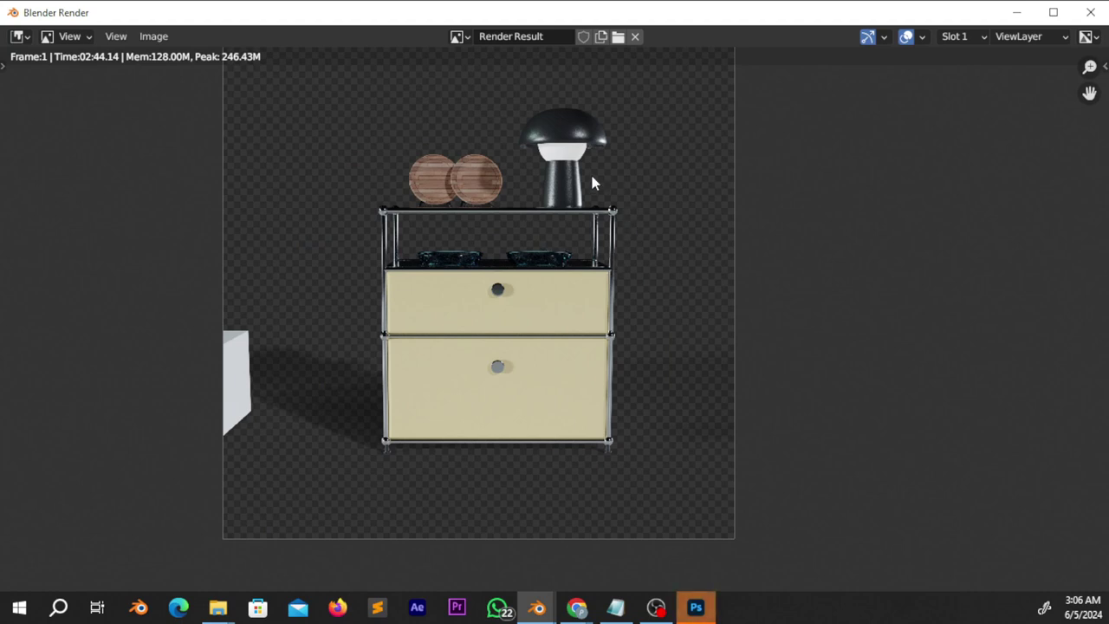
{"action": "scroll", "coordinate": [561, 214], "scroll_direction": "up", "scroll_amount": 1}
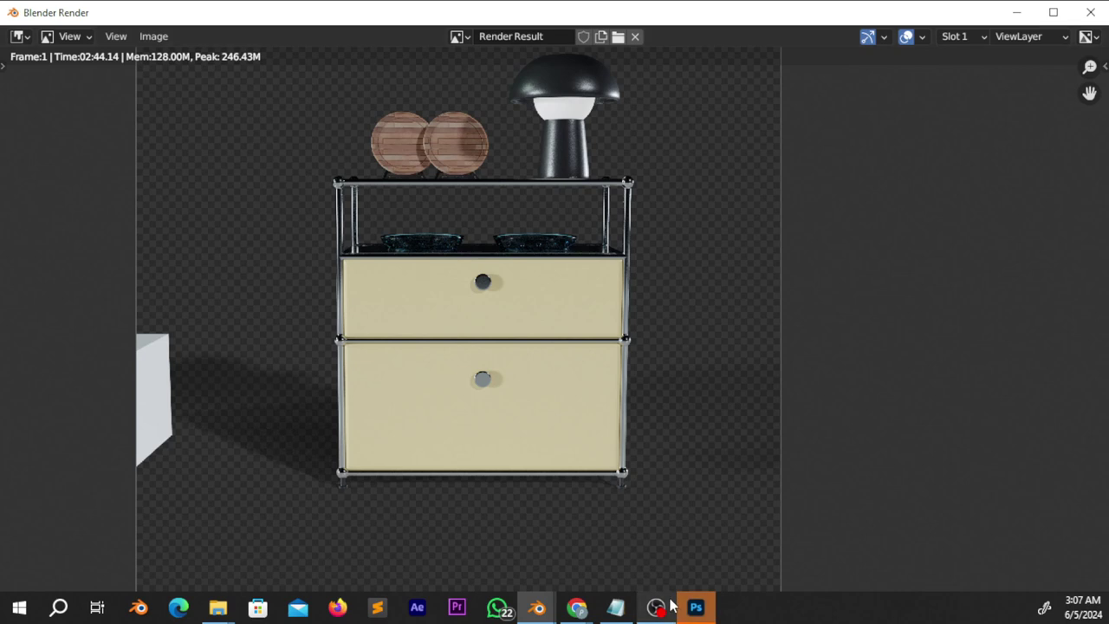
{"action": "left_click", "coordinate": [696, 607]}
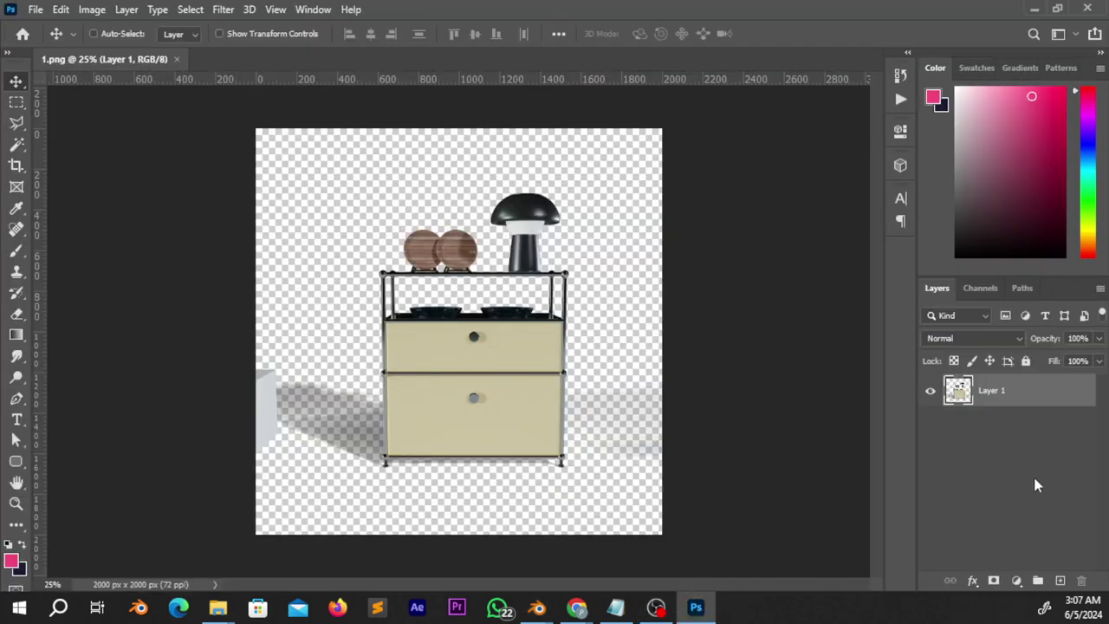
- Add a white-filled Layer 2, then make Layer 1 the working layer
{"action": "left_click", "coordinate": [1061, 580], "text": "ctrl"}
{"action": "key", "text": "d"}
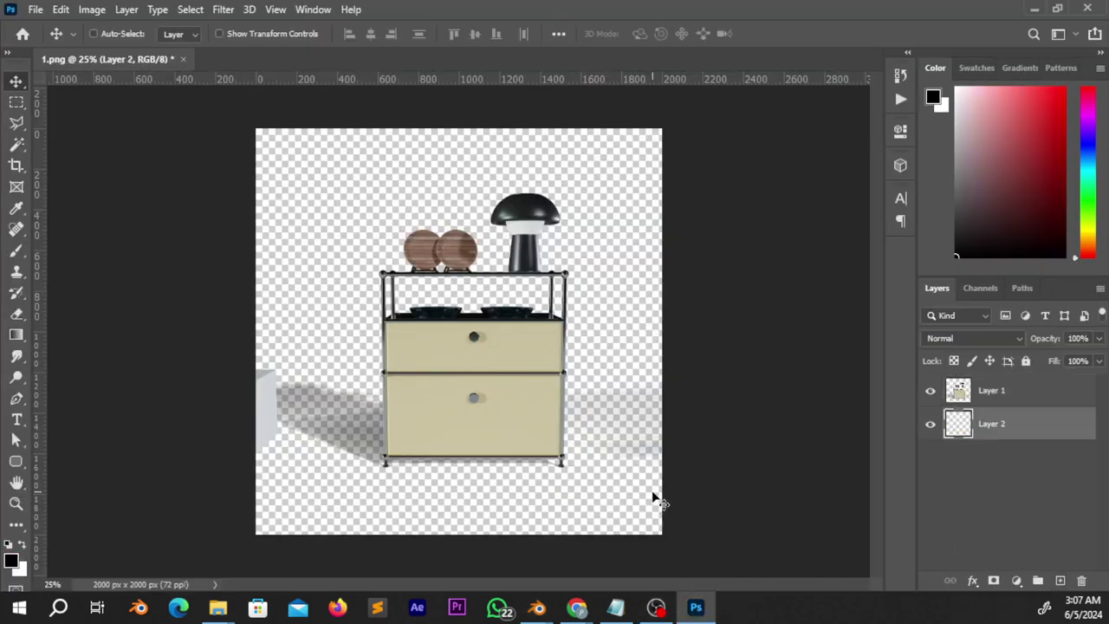
{"action": "key", "text": "ctrl+BackSpace"}
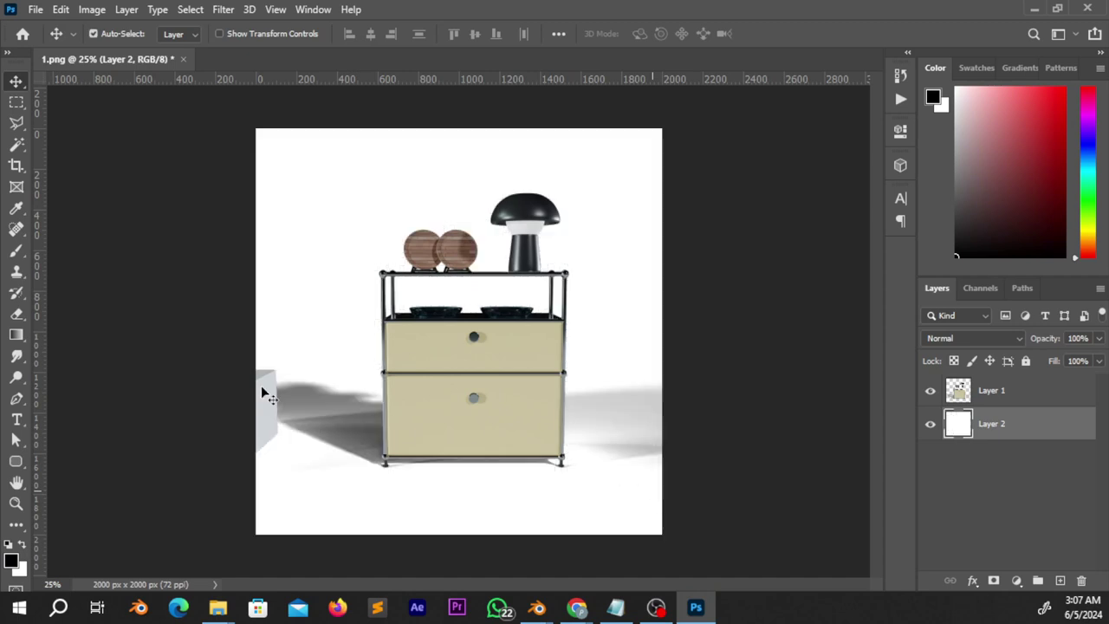
{"action": "left_click", "coordinate": [957, 388]}
- Erase the grey box at the left canvas edge with a polygonal lasso, then return to Blender
{"action": "left_click", "coordinate": [18, 123]}
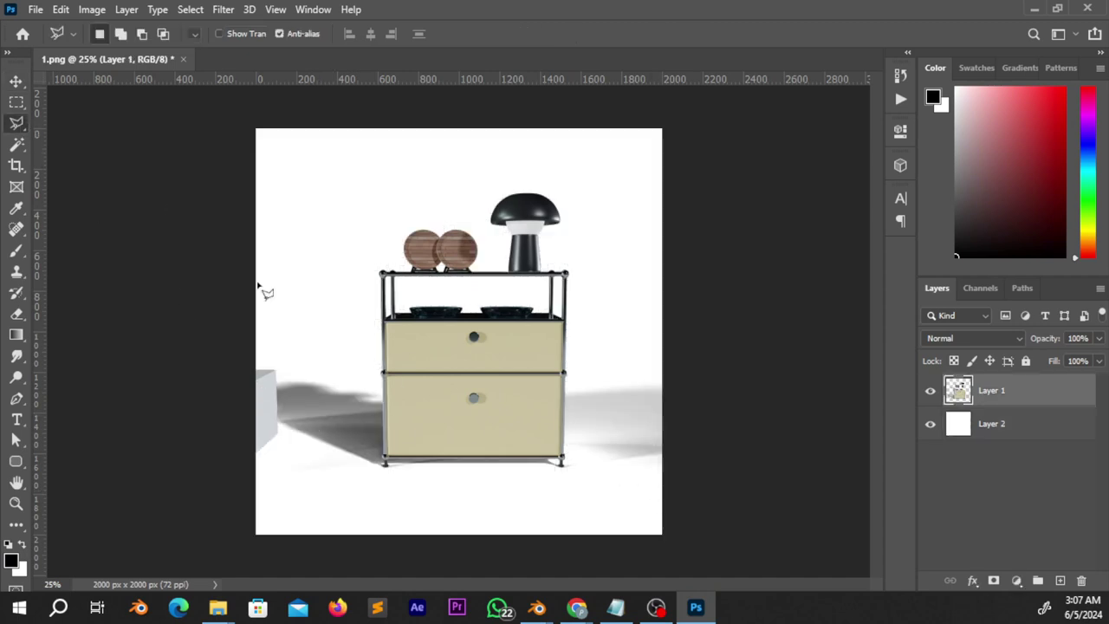
{"action": "left_click", "coordinate": [251, 330]}
{"action": "left_click", "coordinate": [279, 432]}
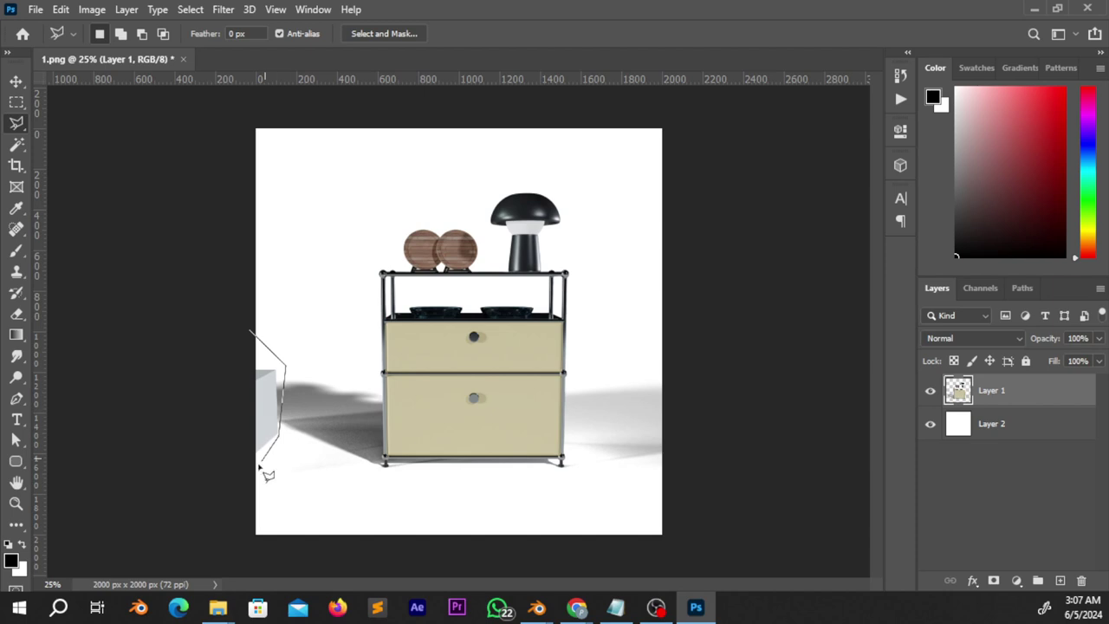
{"action": "left_click", "coordinate": [240, 486]}
{"action": "left_click", "coordinate": [225, 342]}
{"action": "left_click", "coordinate": [251, 331]}
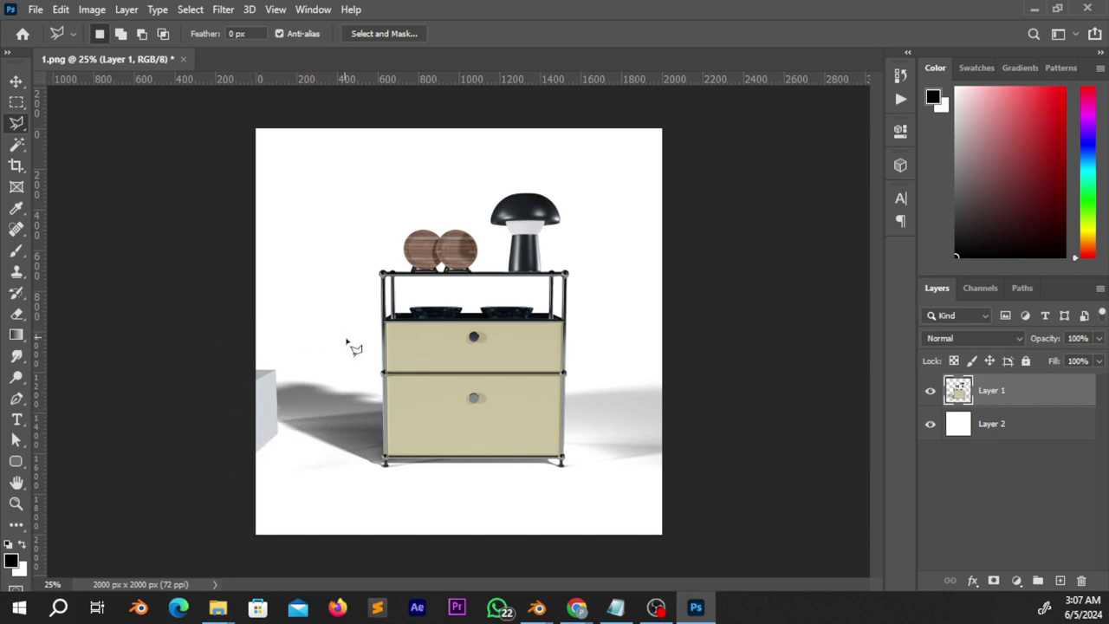
{"action": "key", "text": "Delete"}
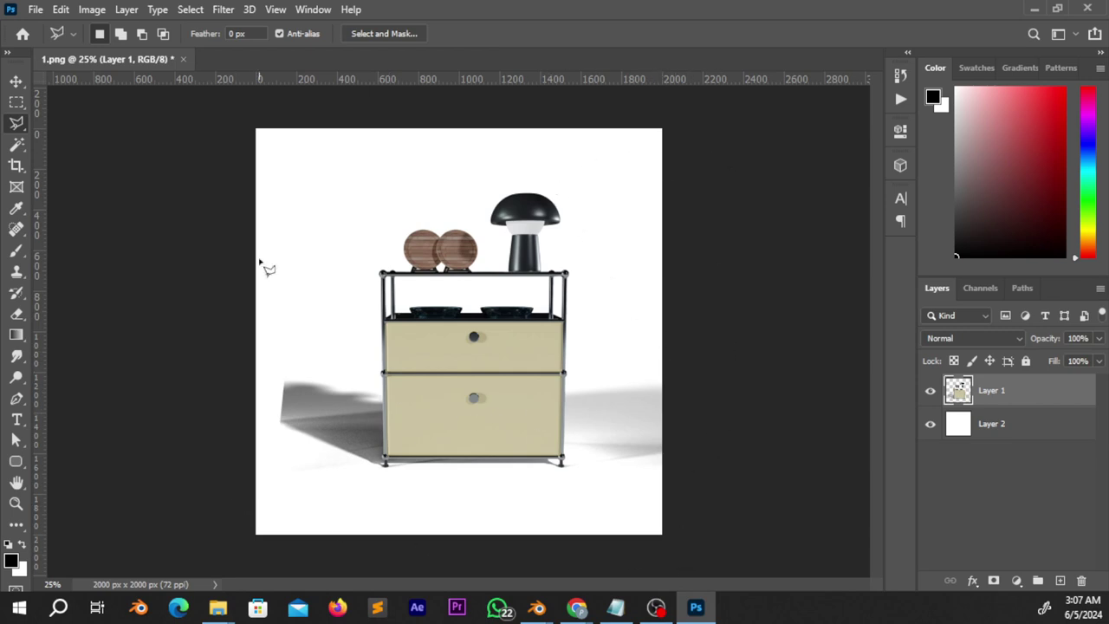
{"action": "left_click", "coordinate": [16, 81]}
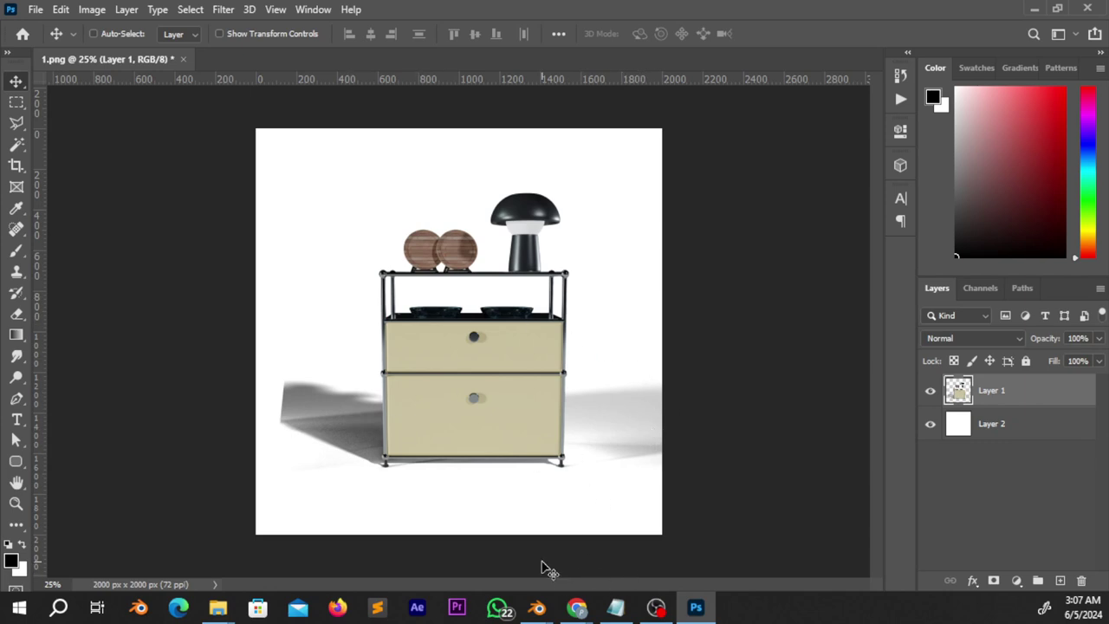
{"action": "mouse_move", "coordinate": [537, 607]}
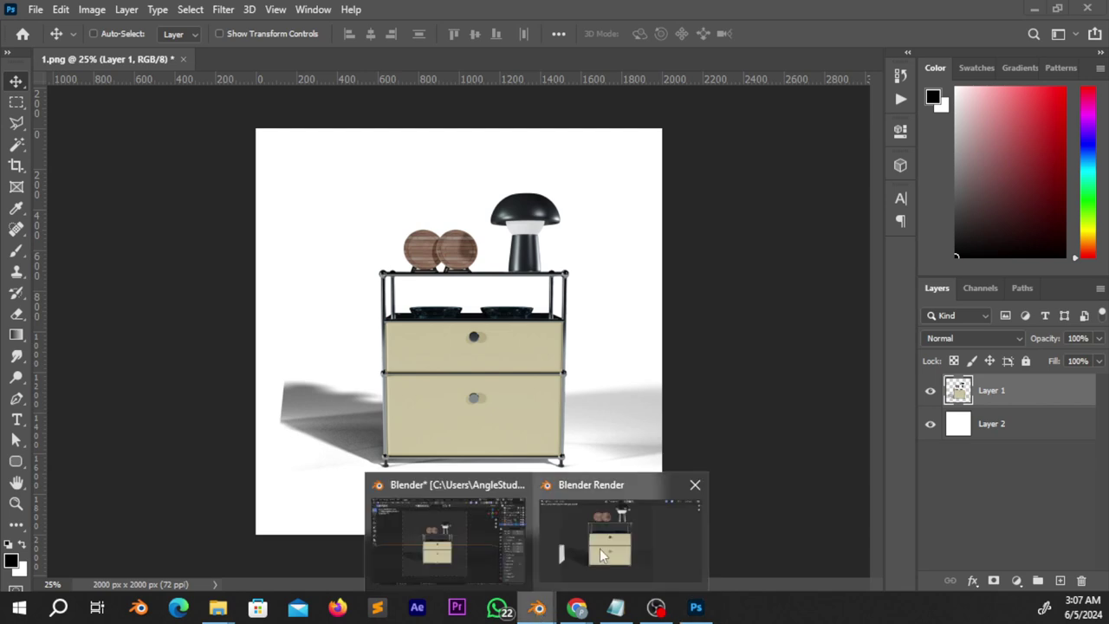
{"action": "left_click", "coordinate": [449, 524]}
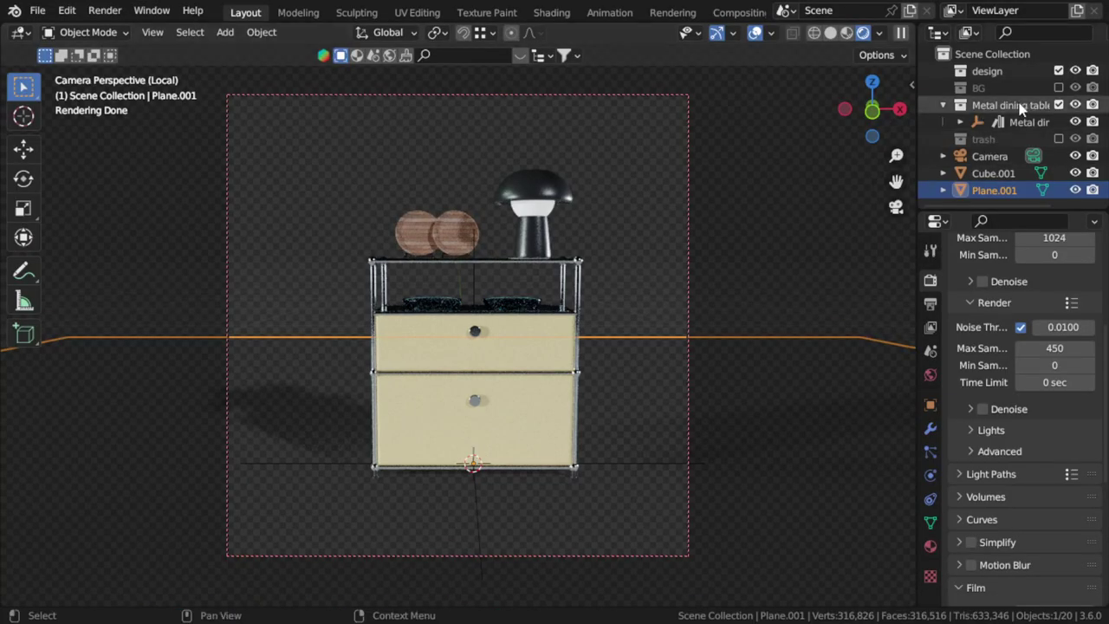
- Exclude the Metal dining table collection and delete Cube.001
{"action": "left_click", "coordinate": [1058, 105]}
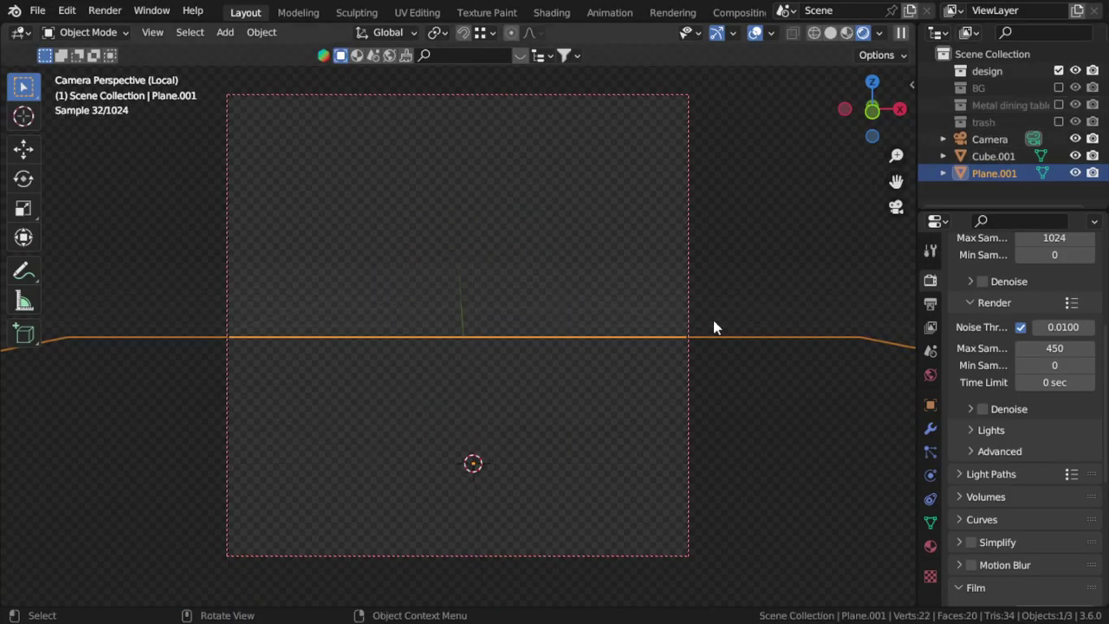
{"action": "left_click", "coordinate": [988, 154]}
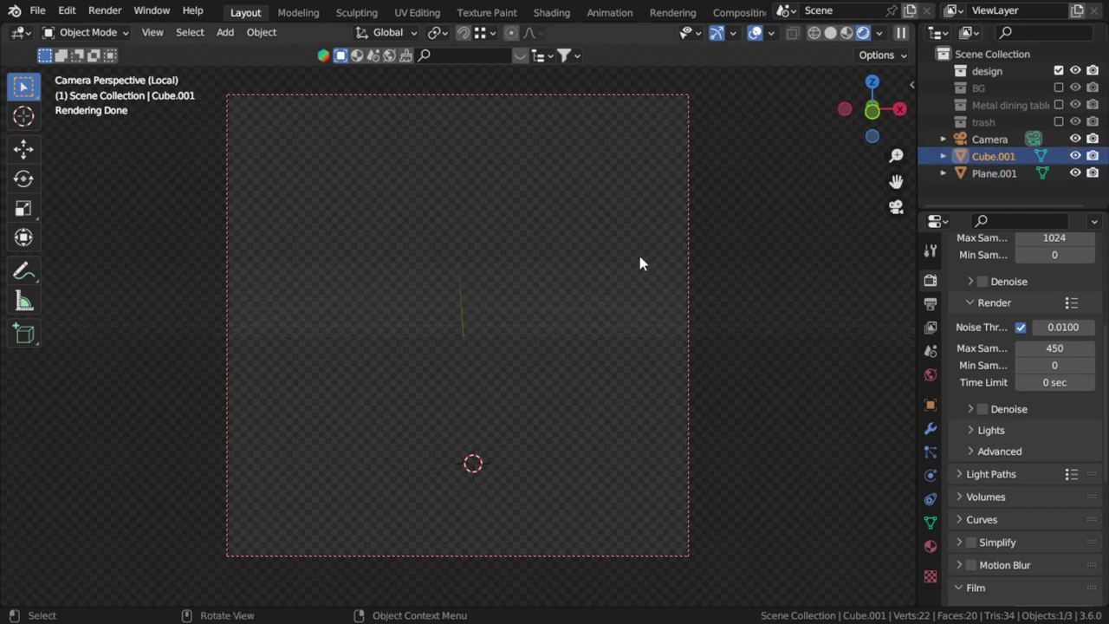
{"action": "key", "text": "KP_Divide"}
{"action": "key", "text": "Delete"}
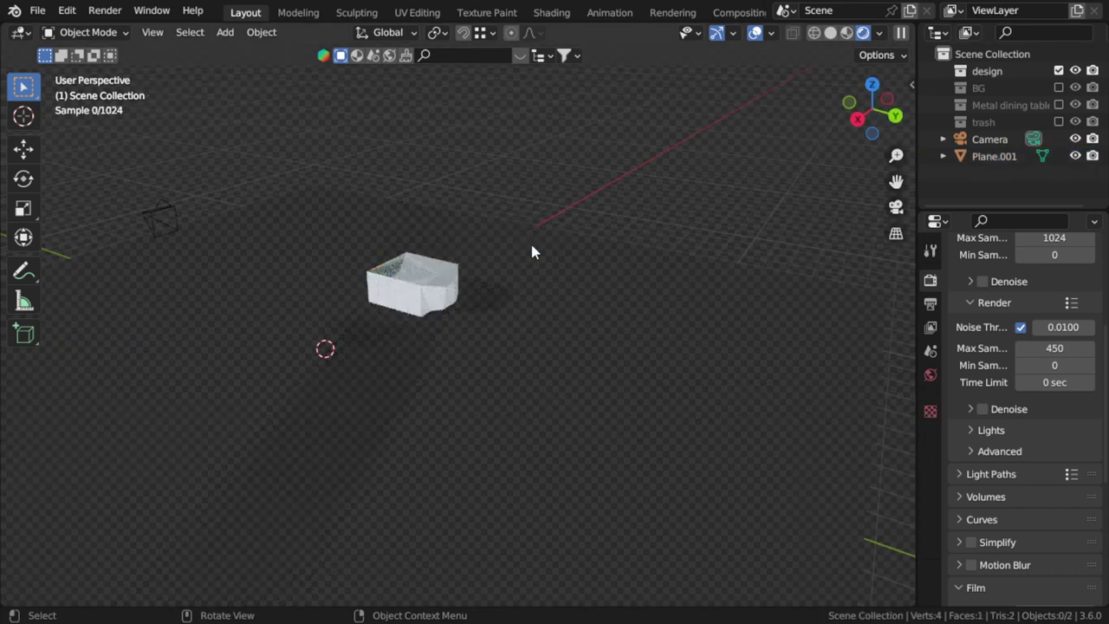
- Bring up Blender Preferences from the Edit menu
{"action": "key", "text": "shift+a"}
{"action": "key", "text": "Escape"}
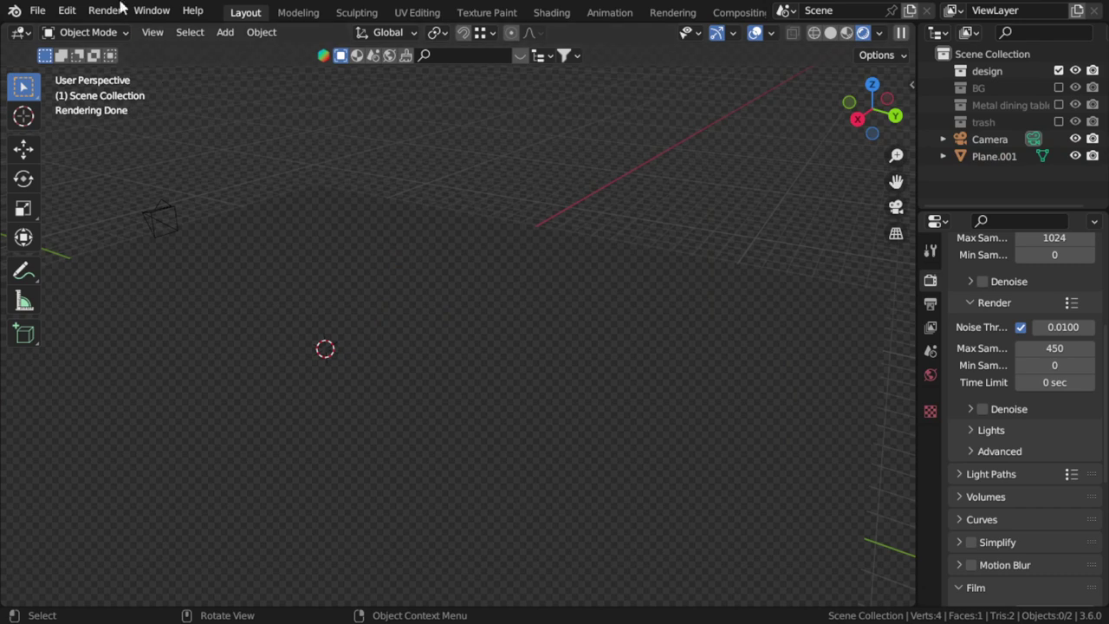
{"action": "left_click", "coordinate": [71, 10]}
{"action": "left_click", "coordinate": [150, 252]}
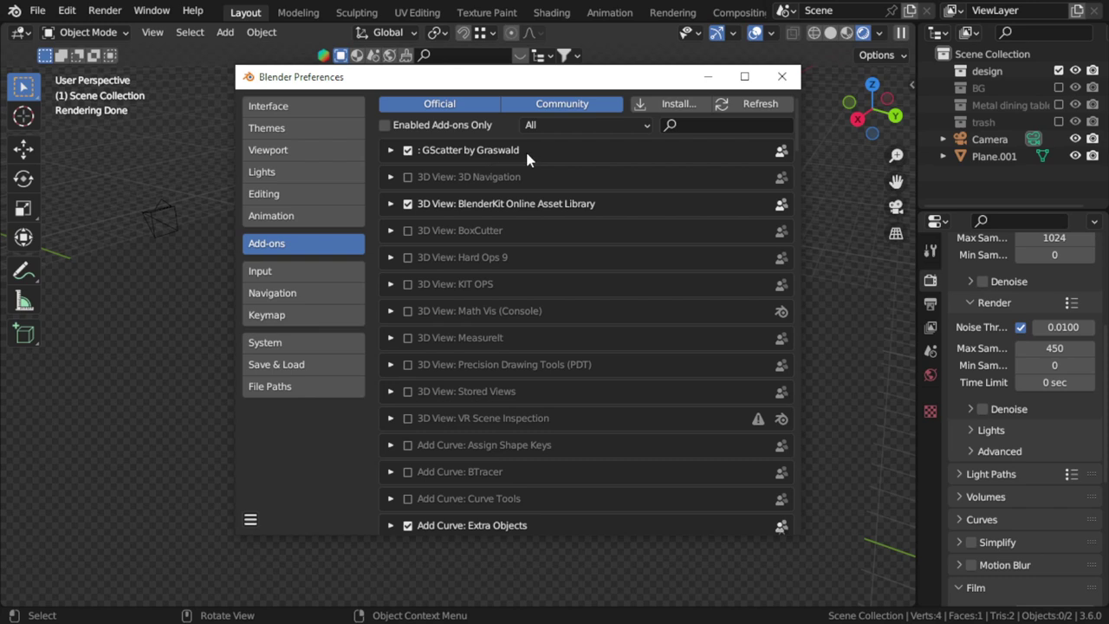
- Search add-ons for 'extr' to confirm Extra Objects is enabled, then close Preferences
{"action": "left_click", "coordinate": [715, 126]}
{"action": "type", "text": "تفق"}
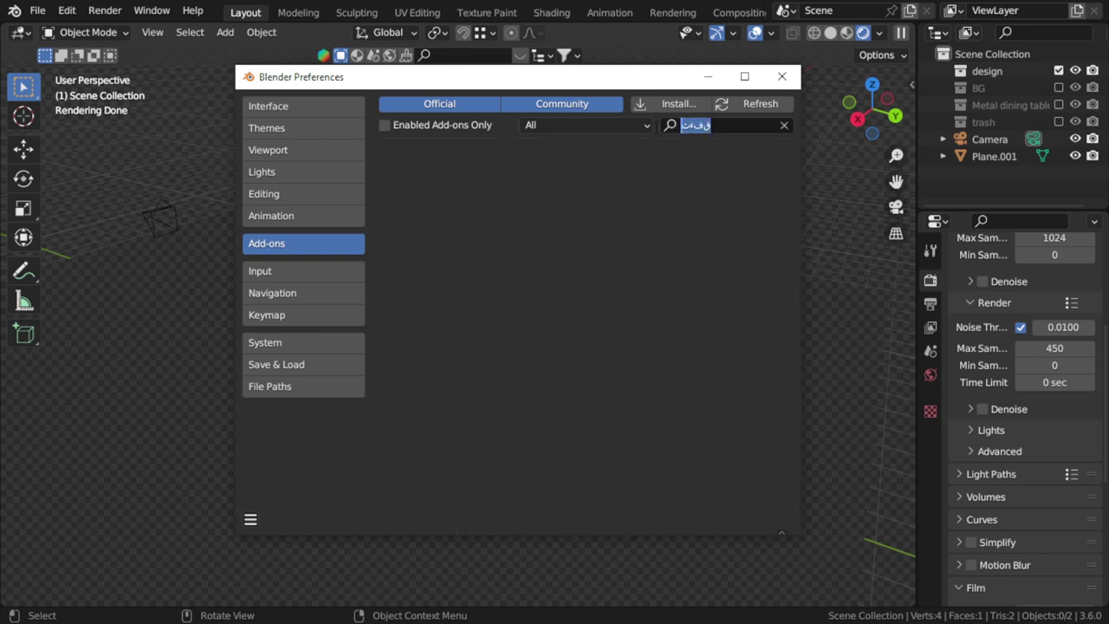
{"action": "type", "text": "extr"}
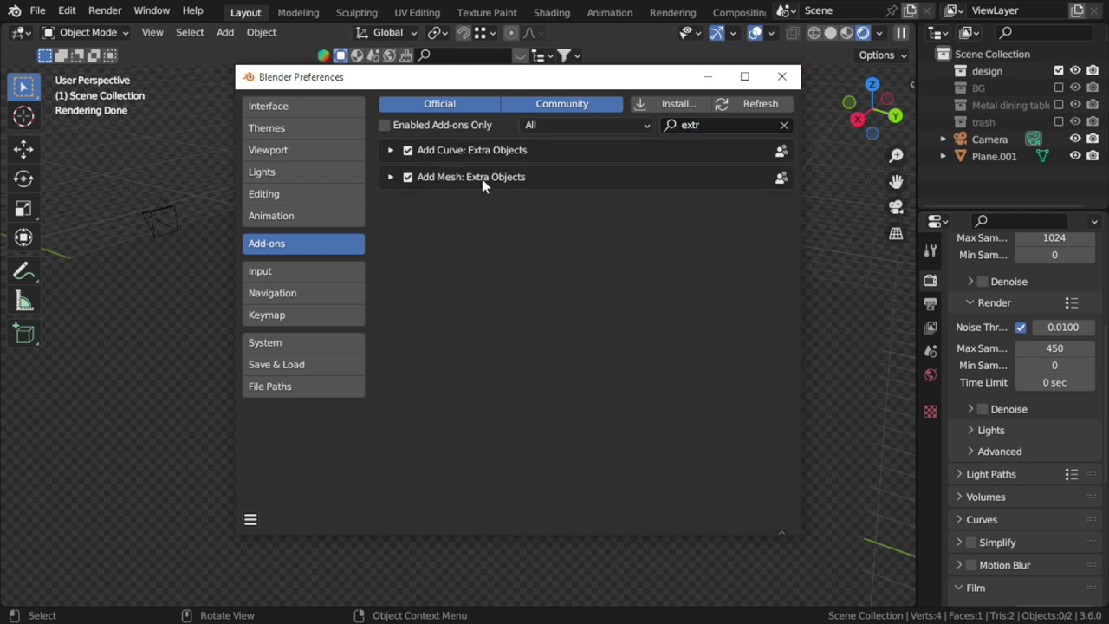
{"action": "left_click", "coordinate": [781, 77]}
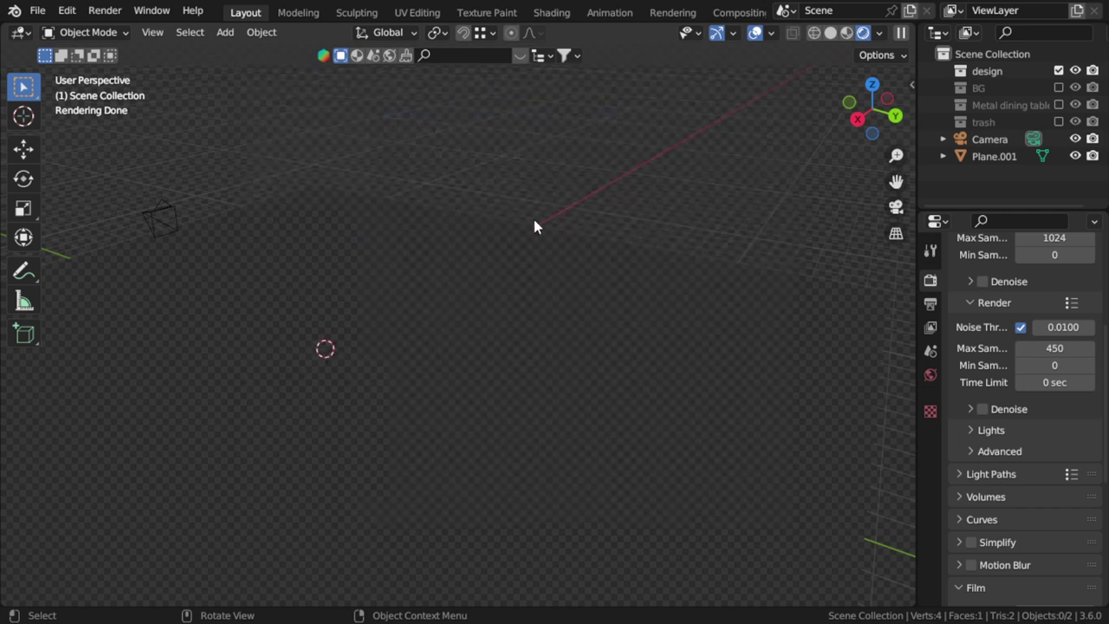
- Switch to solid shading and delete the floor plane
{"action": "key", "text": "shift+c"}
{"action": "left_click", "coordinate": [830, 33]}
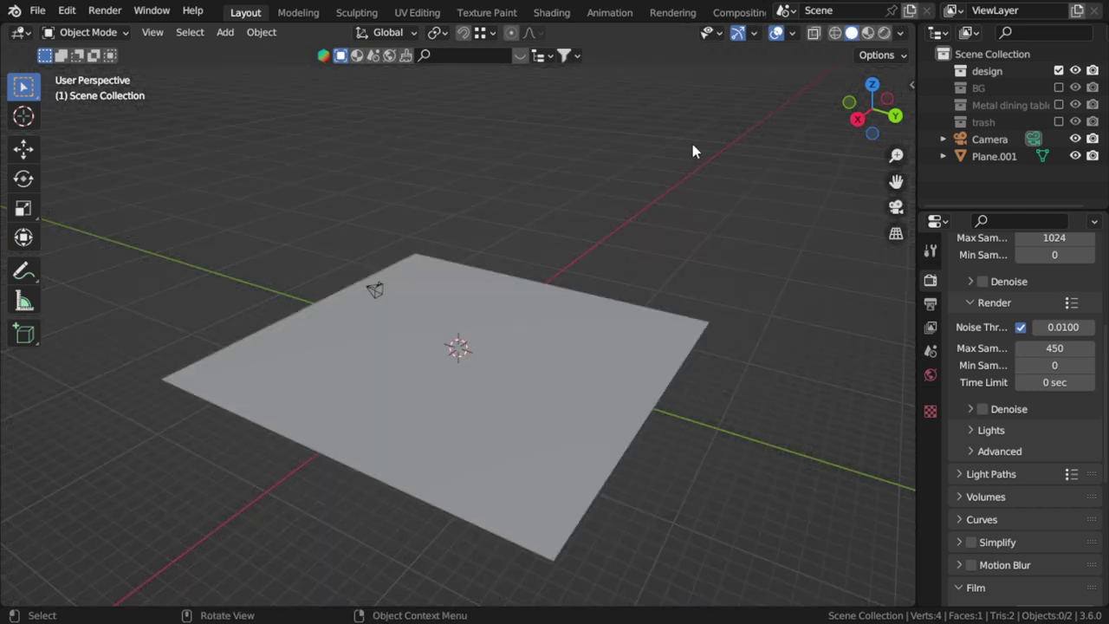
{"action": "left_click", "coordinate": [543, 339]}
{"action": "key", "text": "x"}
{"action": "left_click", "coordinate": [539, 328]}
{"action": "key", "text": "shift+a"}
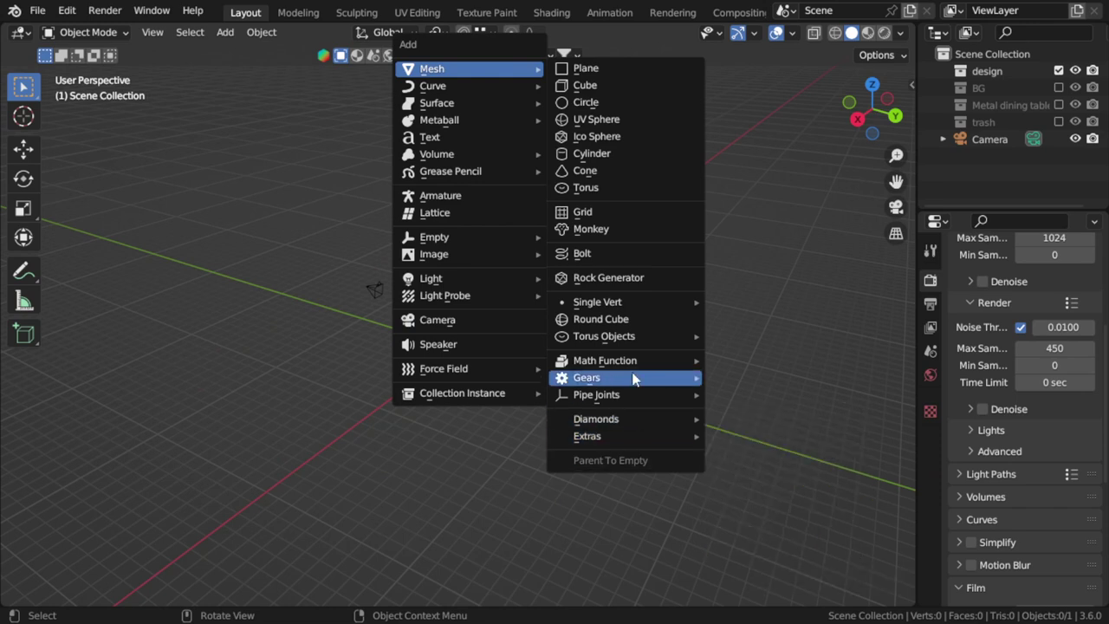
{"action": "mouse_move", "coordinate": [605, 360]}
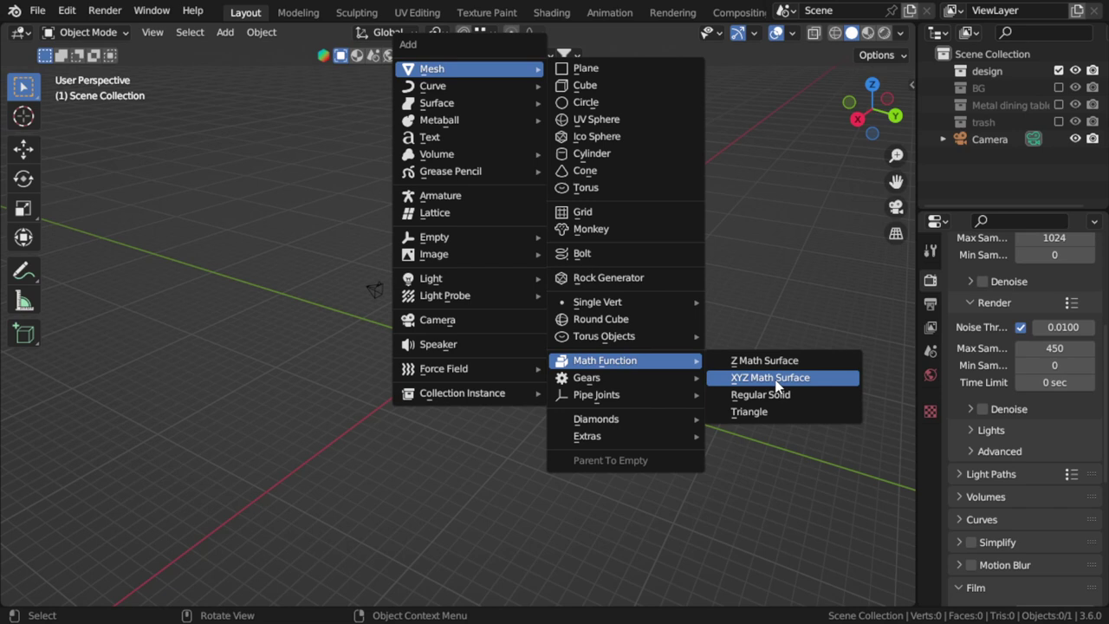
- Add an XYZ Math Surface and try its bonbon preset
{"action": "left_click", "coordinate": [777, 387]}
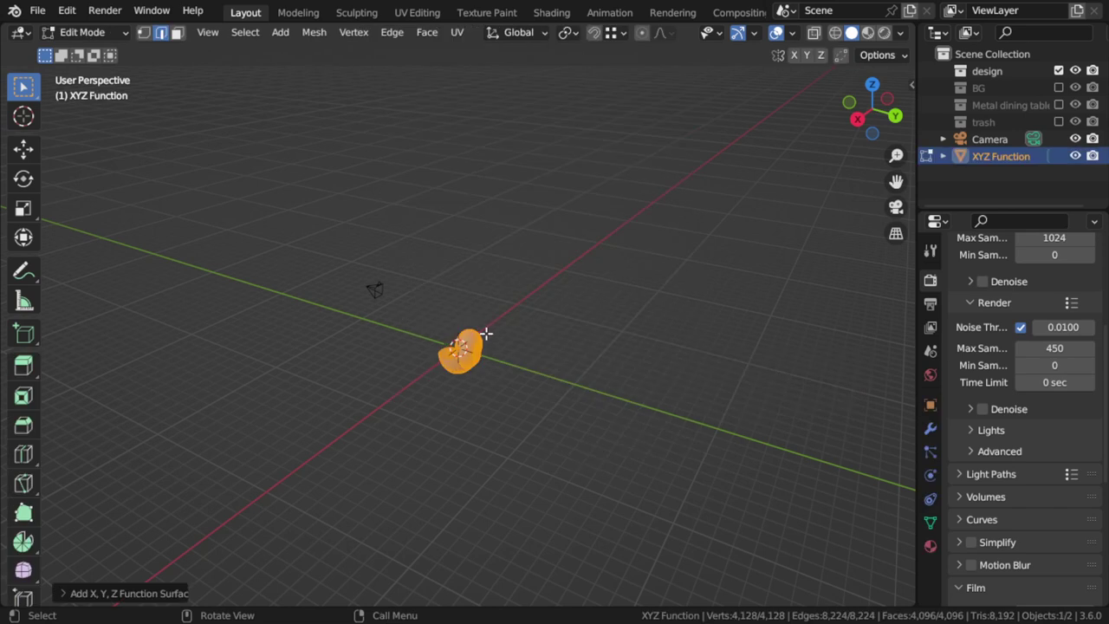
{"action": "left_click", "coordinate": [126, 596]}
{"action": "middle_click_drag", "start_coordinate": [651, 448], "coordinate": [322, 257]}
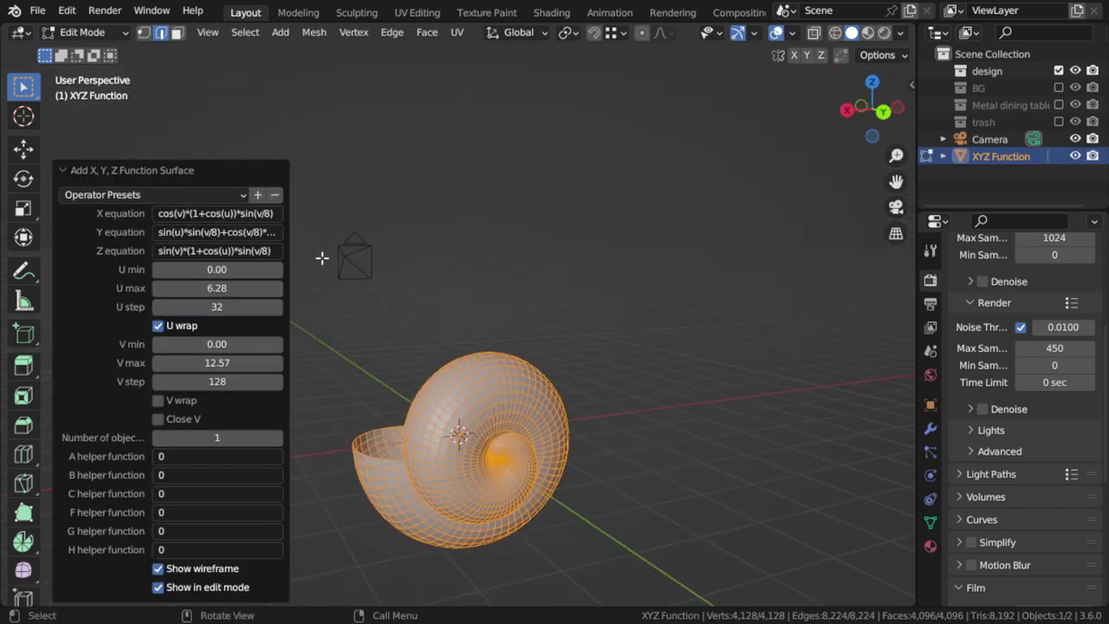
{"action": "left_click", "coordinate": [198, 194]}
{"action": "left_click", "coordinate": [198, 243]}
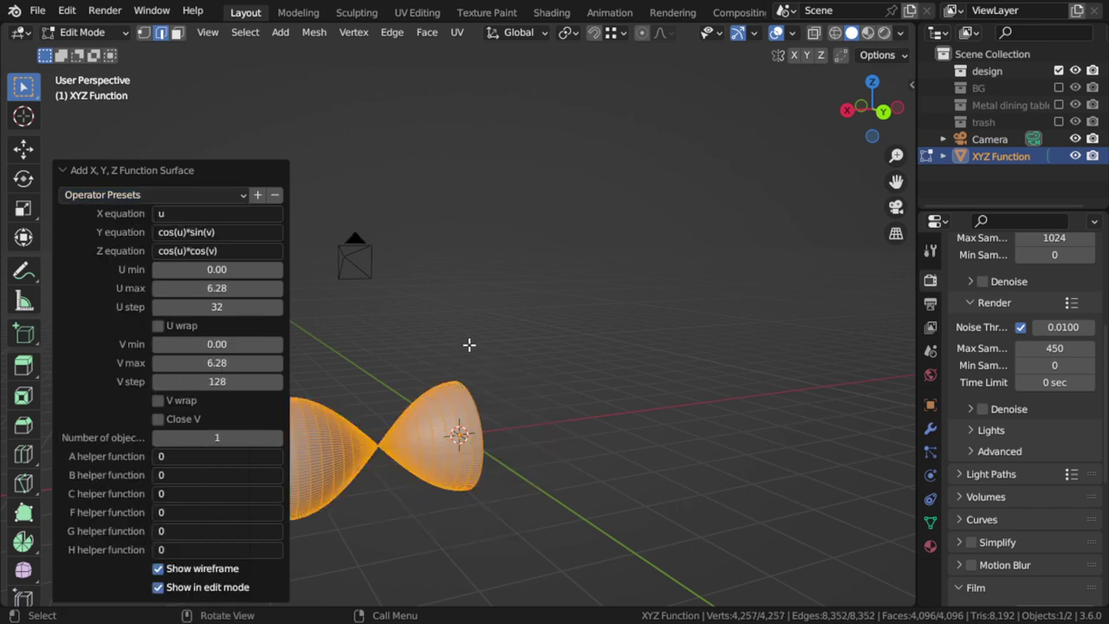
{"action": "middle_click_drag", "start_coordinate": [469, 344], "coordinate": [242, 240]}
- Try the boy and catalan presets, settling on clifford torus in Object Mode
{"action": "left_click", "coordinate": [180, 196]}
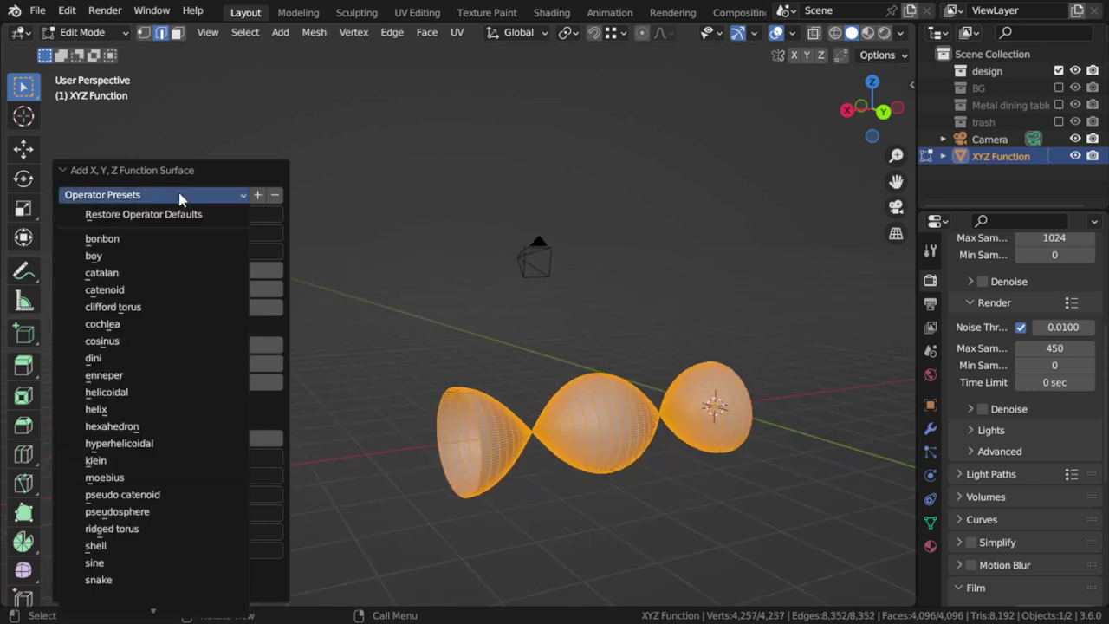
{"action": "left_click", "coordinate": [174, 255]}
{"action": "scroll", "coordinate": [840, 440], "scroll_direction": "down", "scroll_amount": 2}
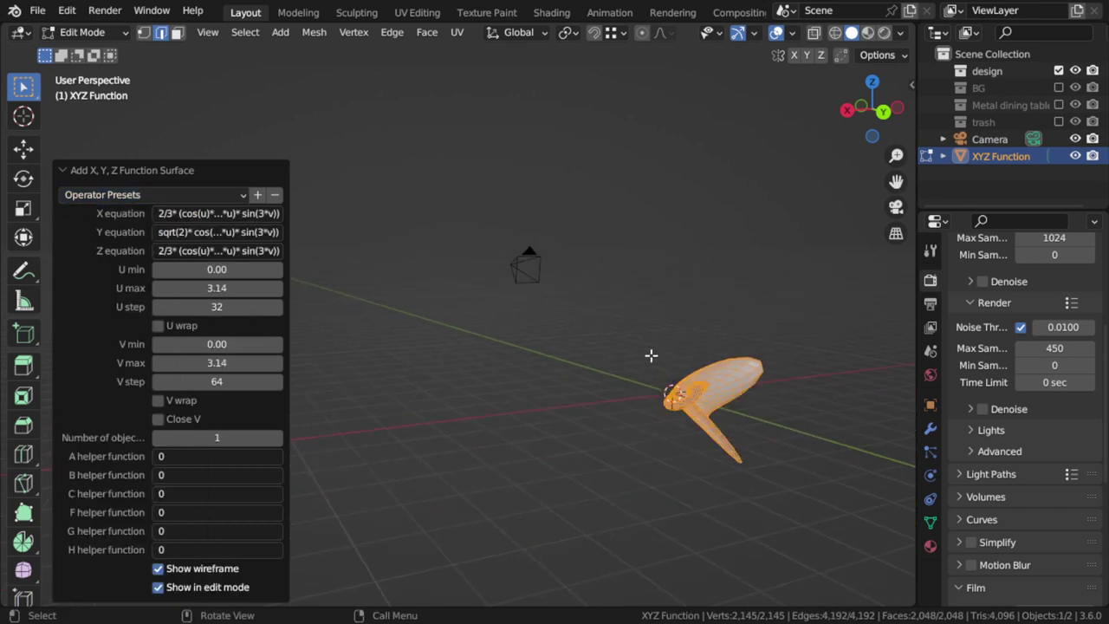
{"action": "left_click", "coordinate": [134, 194]}
{"action": "key", "text": "Return"}
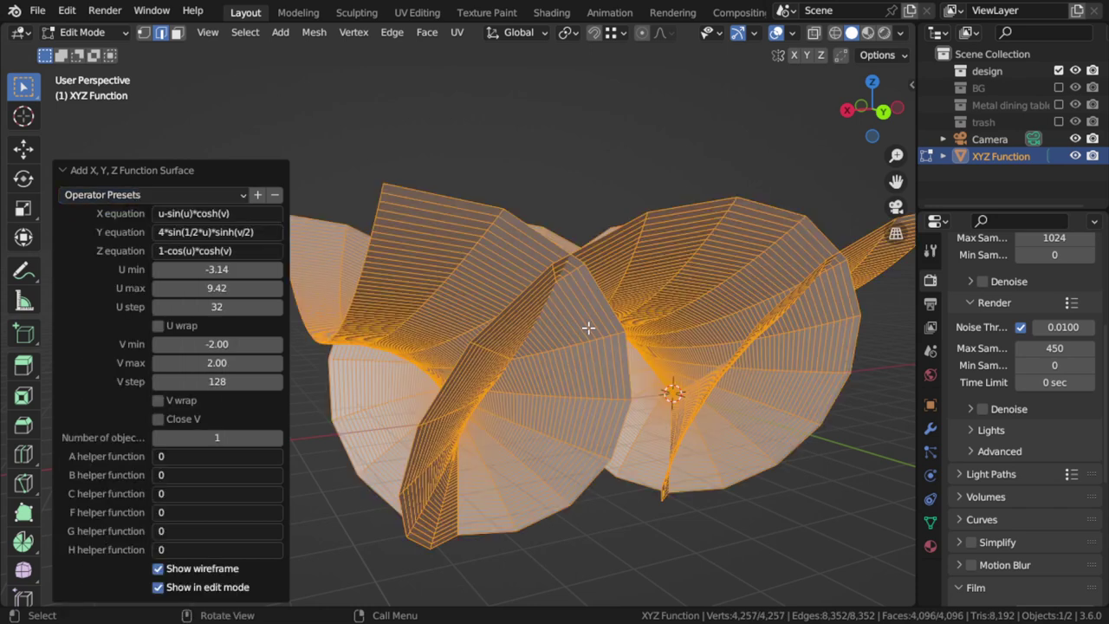
{"action": "left_click", "coordinate": [177, 196]}
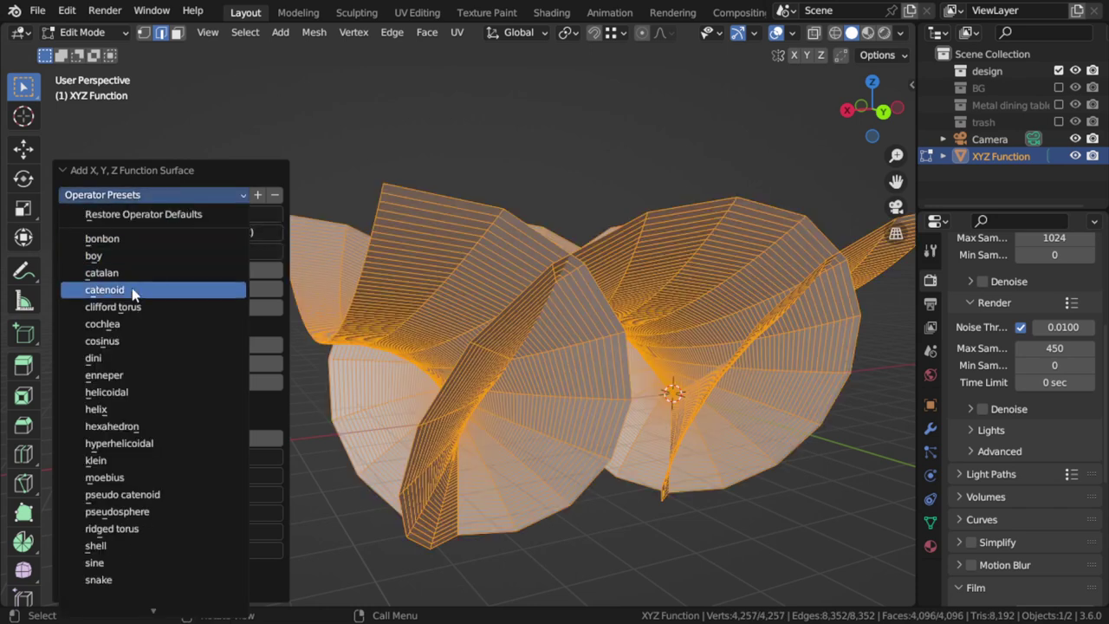
{"action": "left_click", "coordinate": [138, 308]}
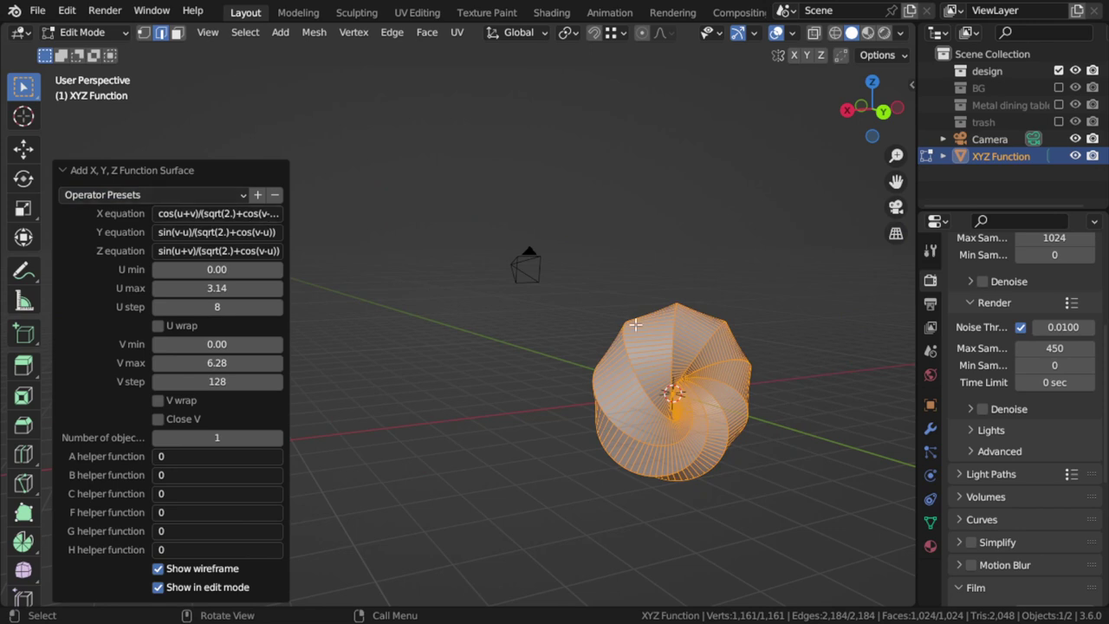
{"action": "mouse_move", "coordinate": [650, 359]}
{"action": "middle_mouse_down"}
{"action": "mouse_move", "coordinate": [604, 355]}
{"action": "mouse_move", "coordinate": [710, 384]}
{"action": "middle_mouse_up"}
{"action": "key", "text": "Tab"}
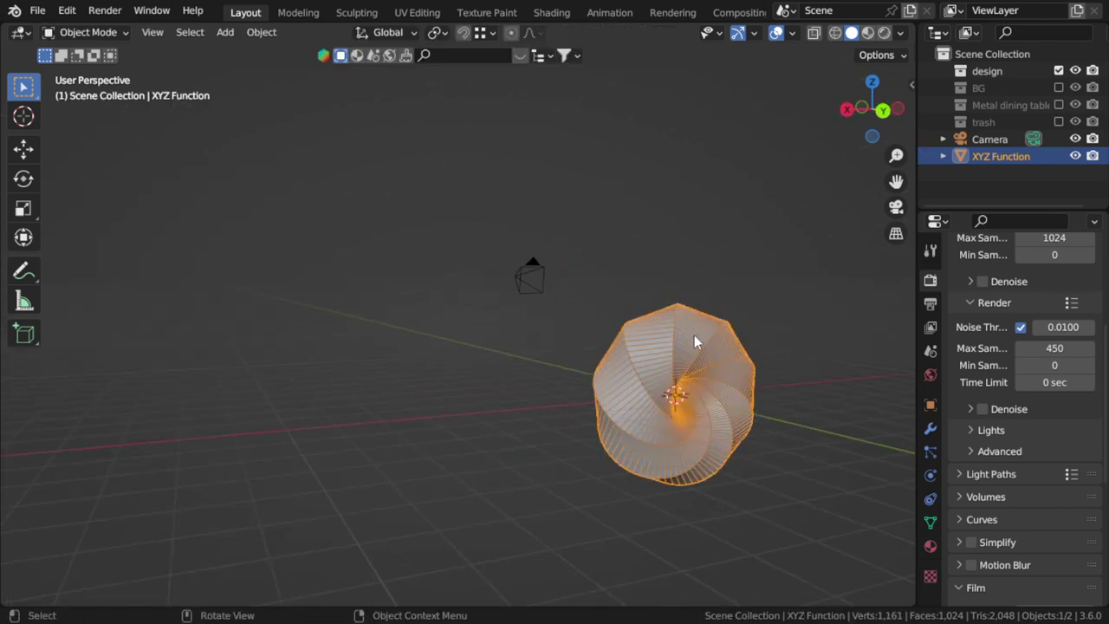
{"action": "key", "text": "Tab"}
{"action": "key", "text": "Tab"}
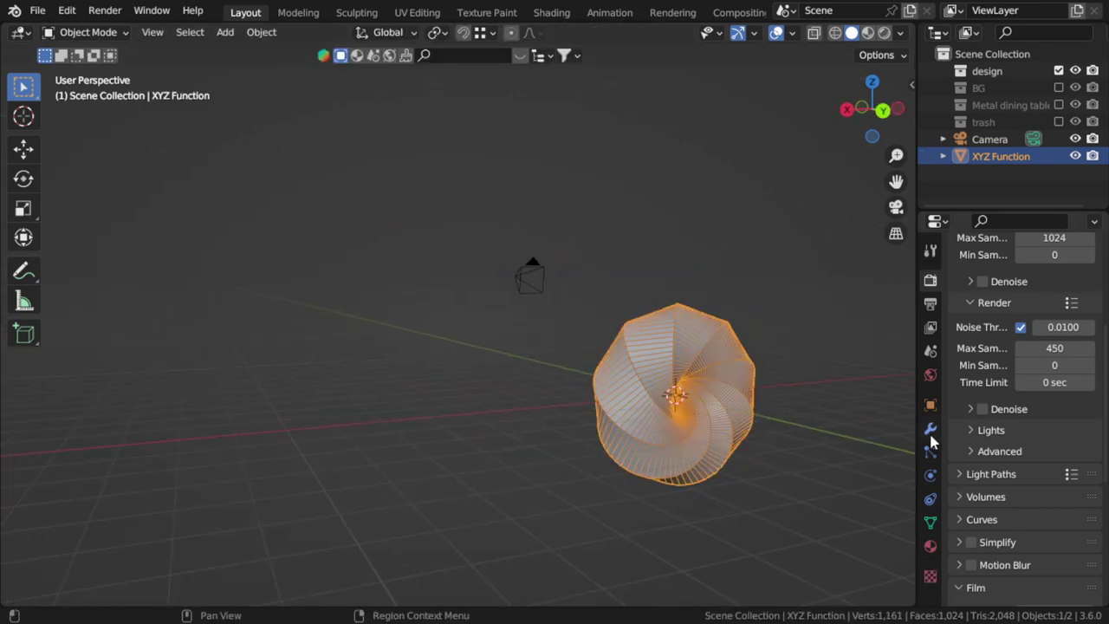
{"action": "left_click", "coordinate": [929, 428]}
- Add a Bevel modifier with 0.04 m amount and 3 segments
{"action": "left_click", "coordinate": [1028, 276]}
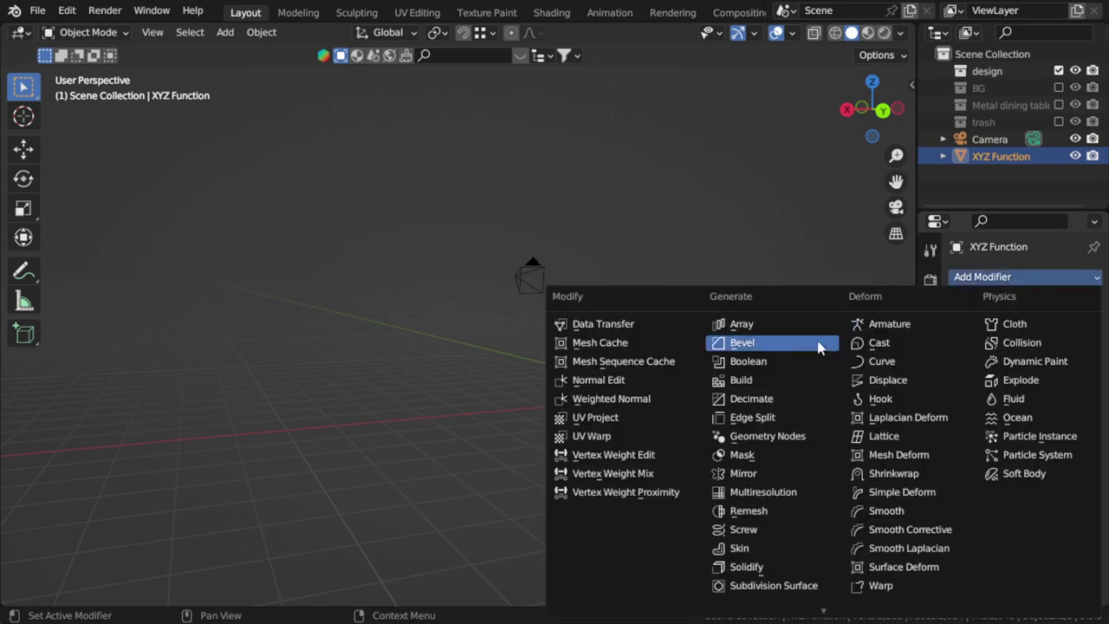
{"action": "left_click", "coordinate": [822, 345]}
{"action": "scroll", "coordinate": [791, 317], "scroll_direction": "up", "scroll_amount": 1}
{"action": "scroll", "coordinate": [792, 316], "scroll_direction": "up", "scroll_amount": 2}
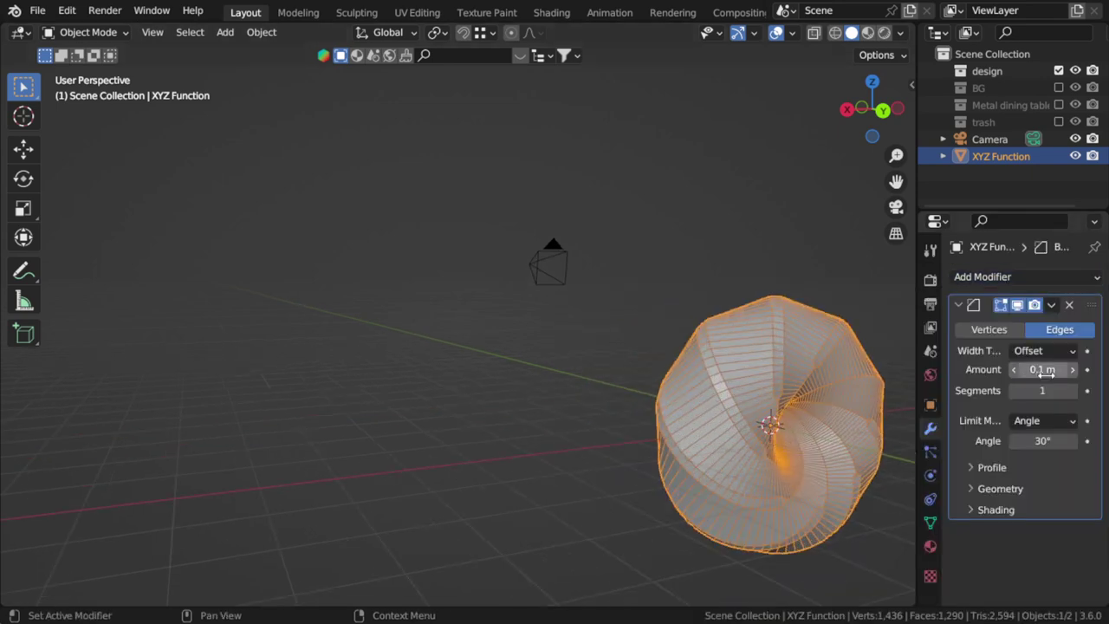
{"action": "left_click_drag", "start_coordinate": [1042, 369], "coordinate": [1023, 369]}
{"action": "left_click", "coordinate": [1073, 390]}
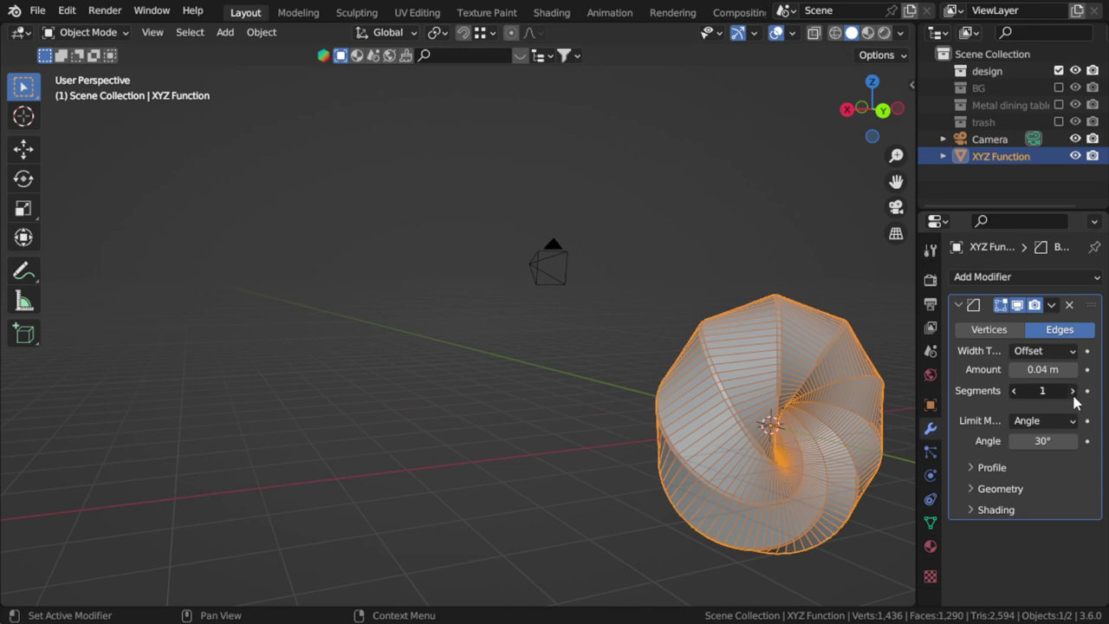
{"action": "left_click", "coordinate": [1073, 391]}
{"action": "key", "text": "Tab"}
{"action": "key", "text": "Tab"}
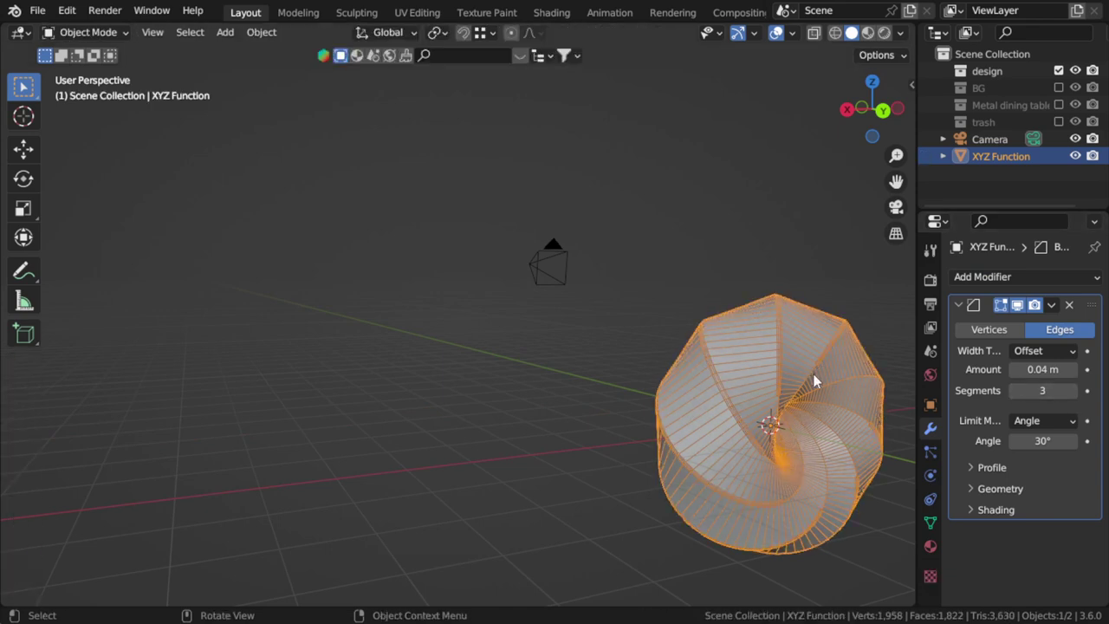
- Turn off the surface's wireframe viewport display and centre the view on it
{"action": "left_click", "coordinate": [930, 405]}
{"action": "scroll", "coordinate": [996, 464], "scroll_direction": "down", "scroll_amount": 6}
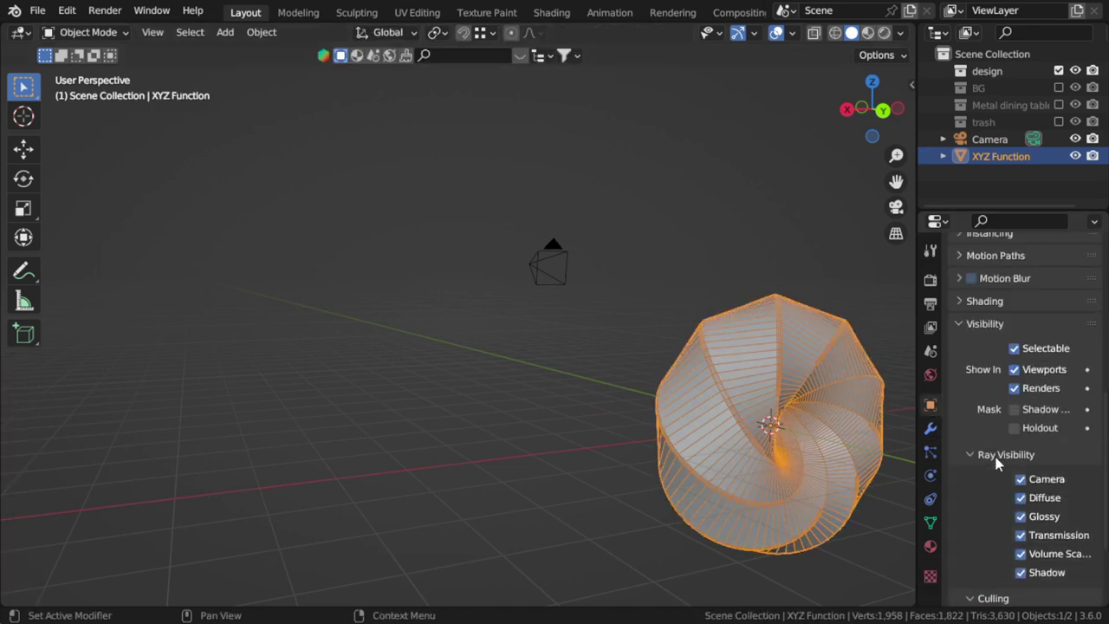
{"action": "scroll", "coordinate": [976, 469], "scroll_direction": "down", "scroll_amount": 3}
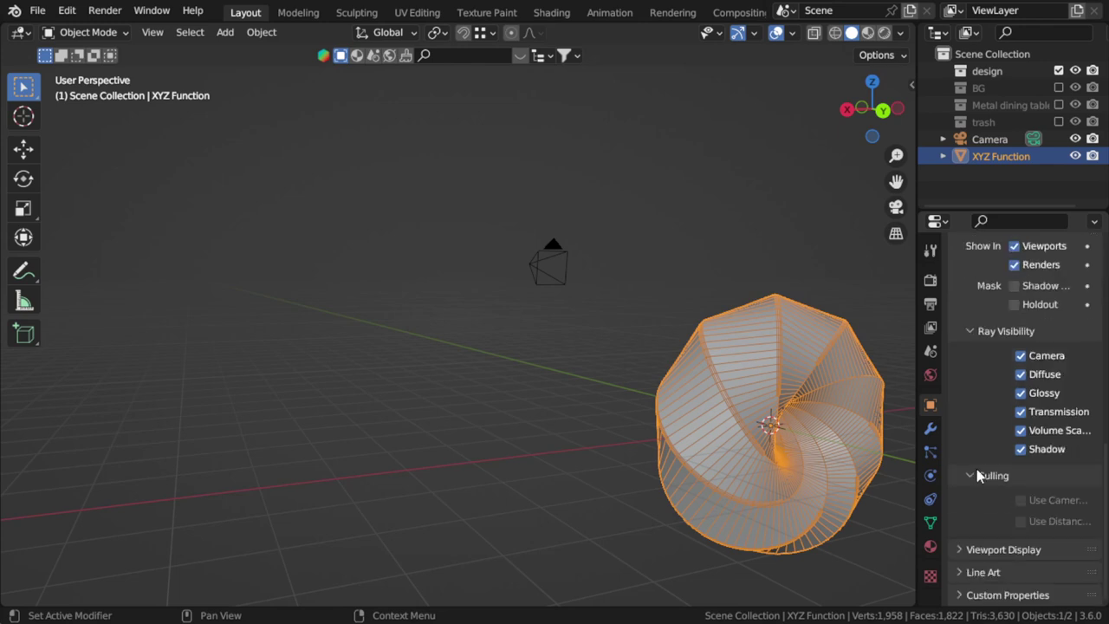
{"action": "left_click", "coordinate": [1002, 551]}
{"action": "scroll", "coordinate": [1002, 537], "scroll_direction": "down", "scroll_amount": 3}
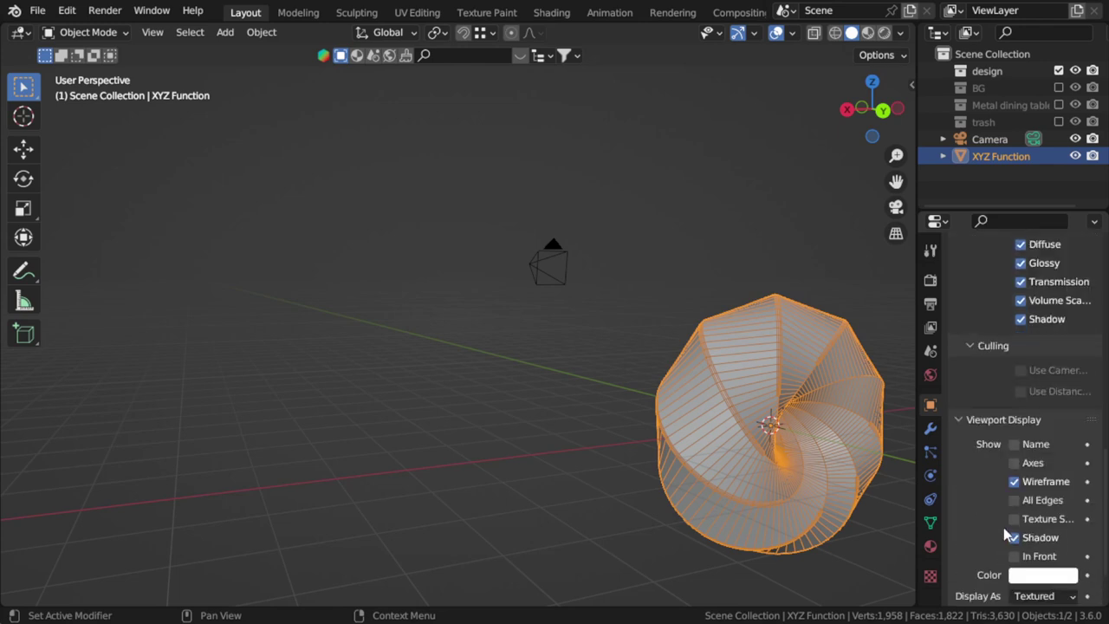
{"action": "left_click", "coordinate": [1014, 482]}
{"action": "middle_click_drag", "start_coordinate": [793, 418], "coordinate": [530, 371]}
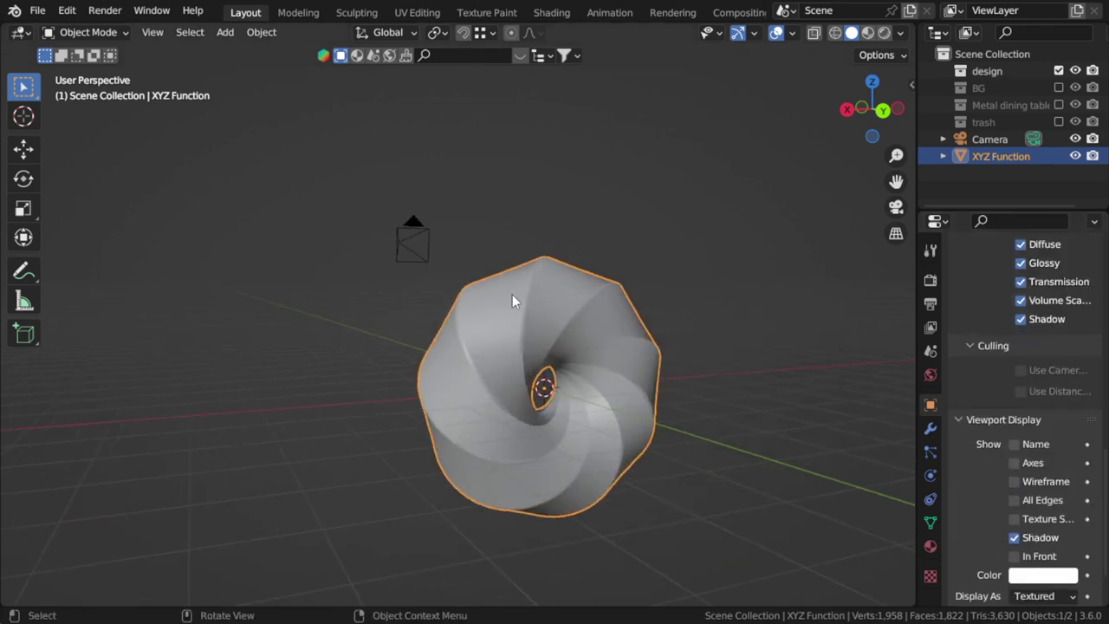
- Add an XYZ Math Surface and preview the torus preset
{"action": "key", "text": "shift+a"}
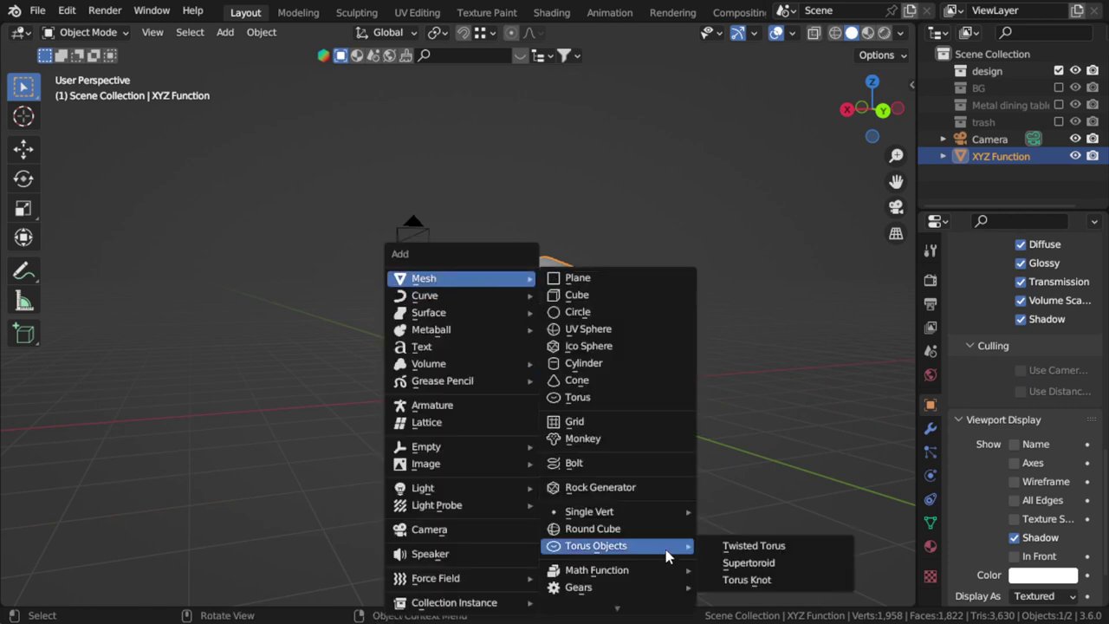
{"action": "scroll", "coordinate": [662, 533], "scroll_direction": "down", "scroll_amount": 1}
{"action": "scroll", "coordinate": [659, 541], "scroll_direction": "down", "scroll_amount": 1}
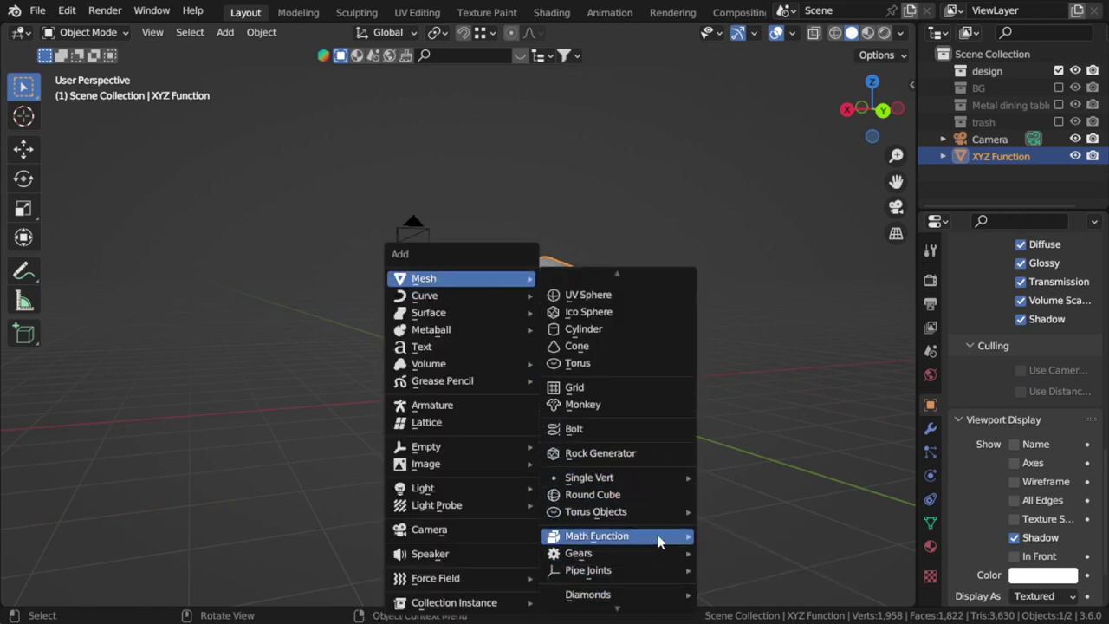
{"action": "mouse_move", "coordinate": [597, 535]}
{"action": "left_click", "coordinate": [751, 553]}
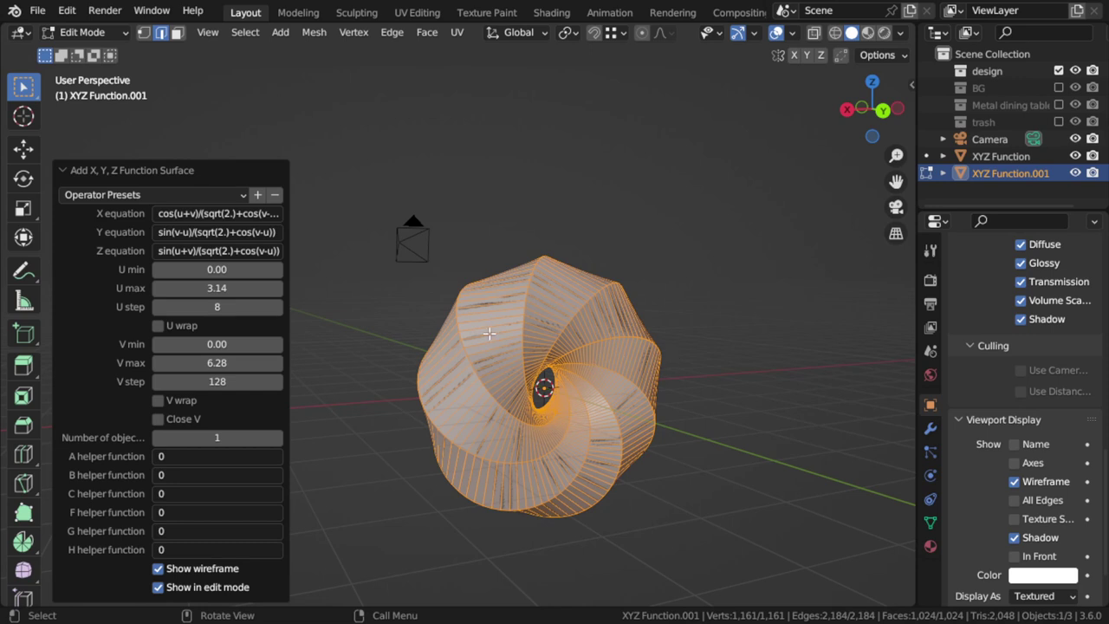
{"action": "left_click", "coordinate": [206, 203]}
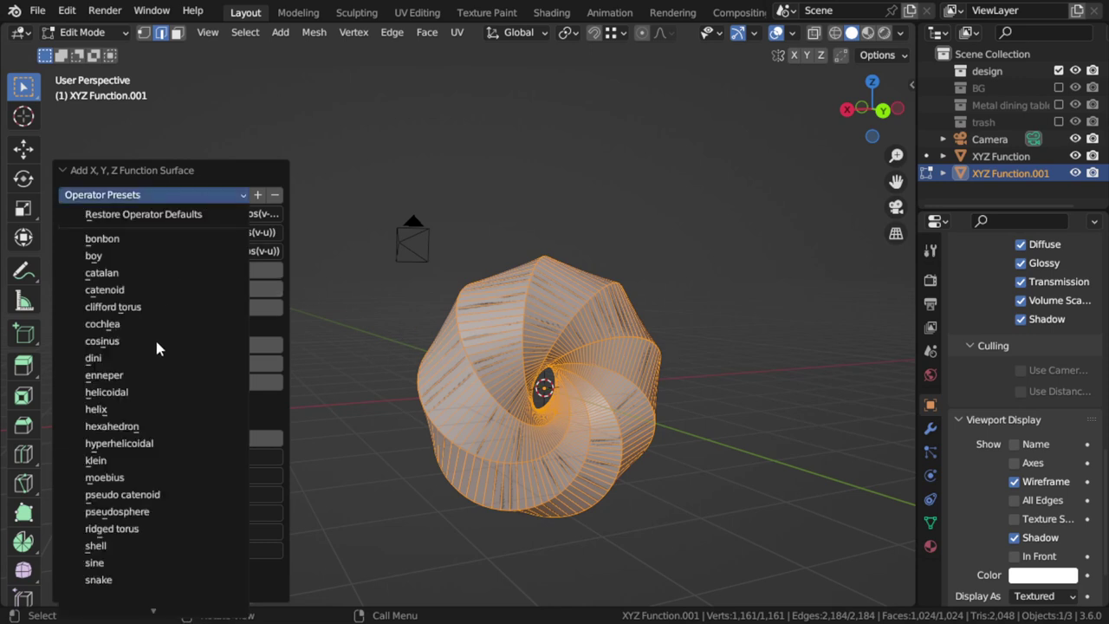
{"action": "left_click", "coordinate": [142, 477]}
{"action": "scroll", "coordinate": [510, 330], "scroll_direction": "down", "scroll_amount": 5}
{"action": "middle_click_drag", "start_coordinate": [511, 329], "coordinate": [569, 413]}
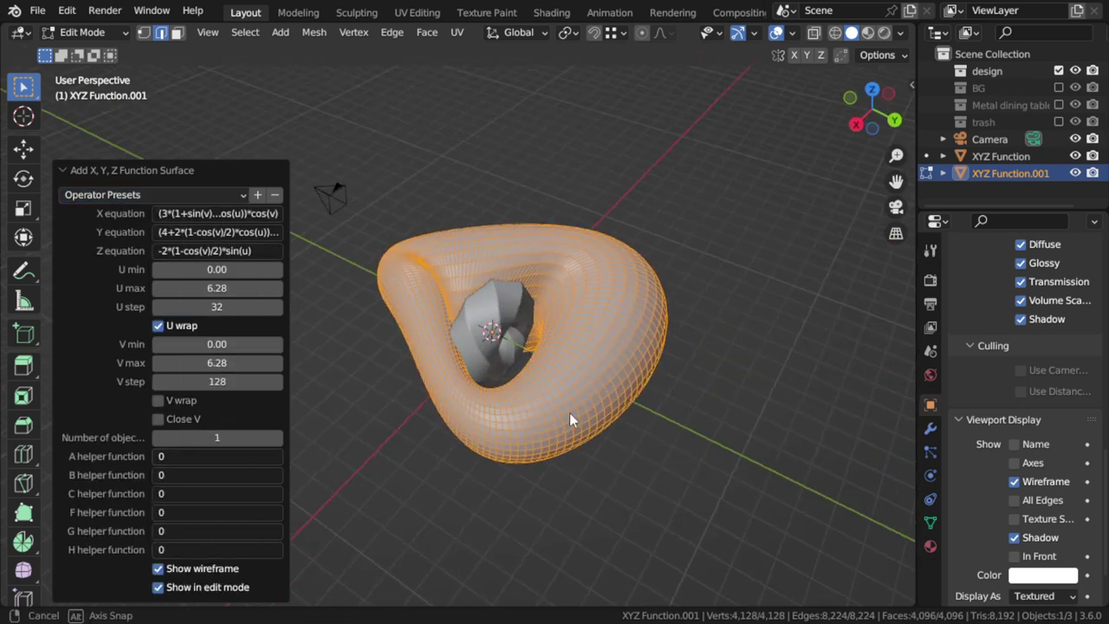
- Try the hyperbolic and shell presets, hiding the original XYZ Function
{"action": "left_click", "coordinate": [153, 206]}
{"action": "left_click", "coordinate": [132, 446]}
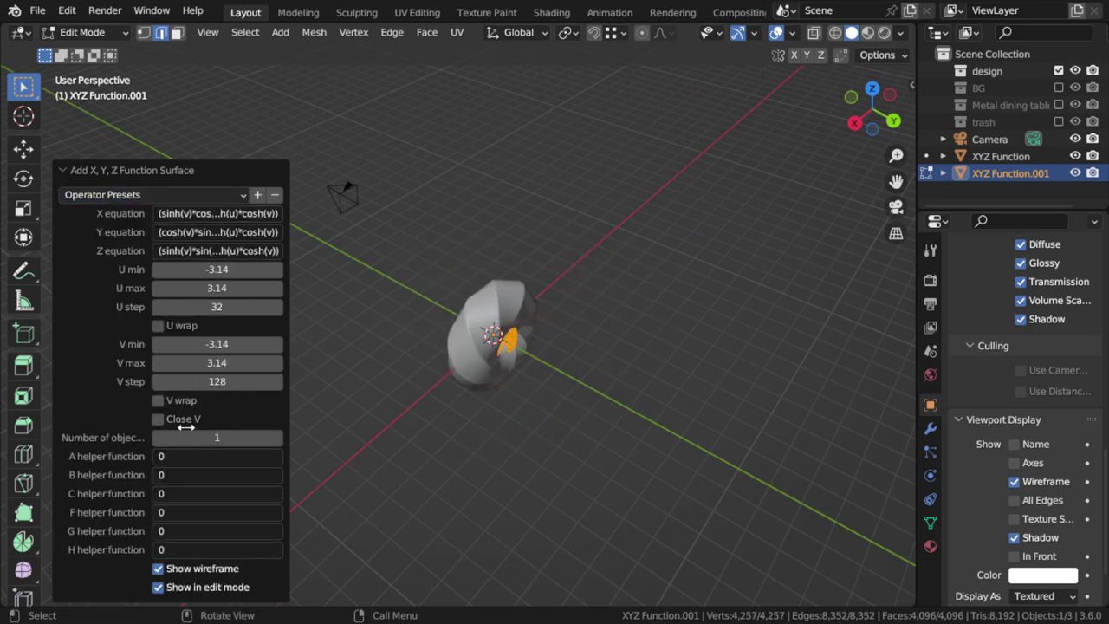
{"action": "left_click", "coordinate": [1076, 156]}
{"action": "middle_click_drag", "start_coordinate": [523, 329], "coordinate": [511, 322]}
{"action": "left_click", "coordinate": [156, 194]}
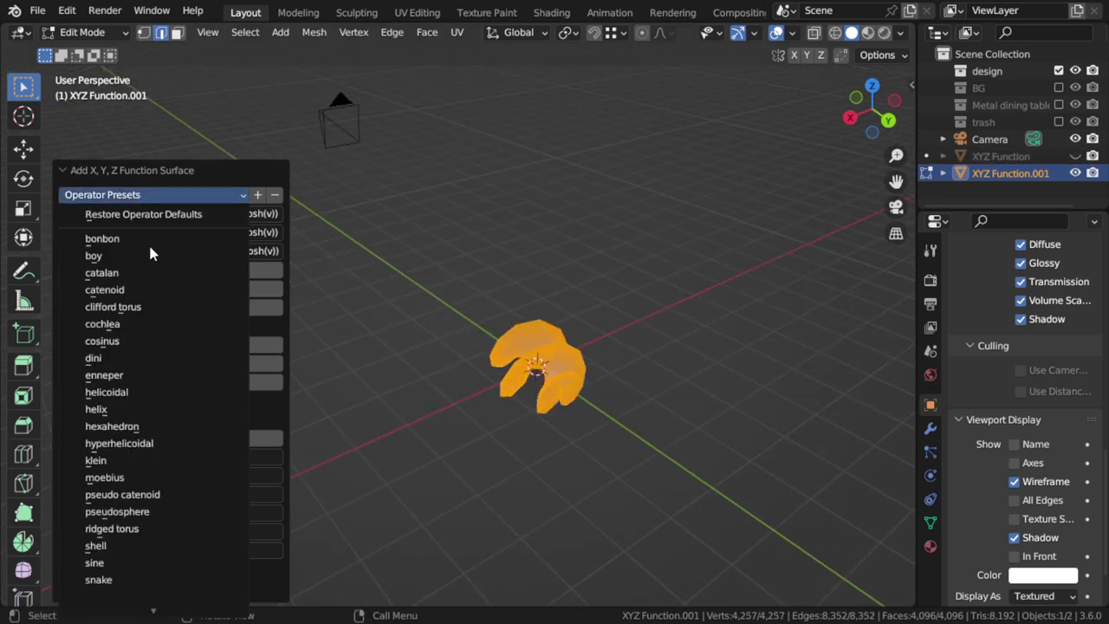
{"action": "scroll", "coordinate": [143, 390], "scroll_direction": "down", "scroll_amount": 2}
{"action": "left_click", "coordinate": [136, 573]}
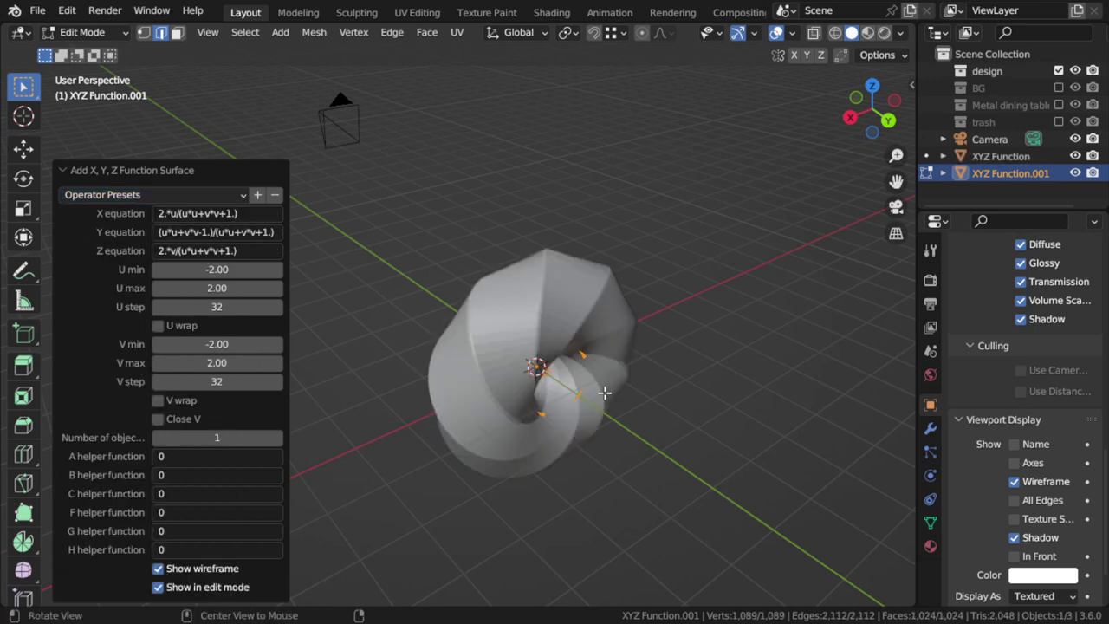
{"action": "middle_click_drag", "start_coordinate": [601, 389], "coordinate": [555, 339]}
- Apply the cosinus preset, keep XYZ Function hidden, and return to Object Mode
{"action": "left_click", "coordinate": [182, 195]}
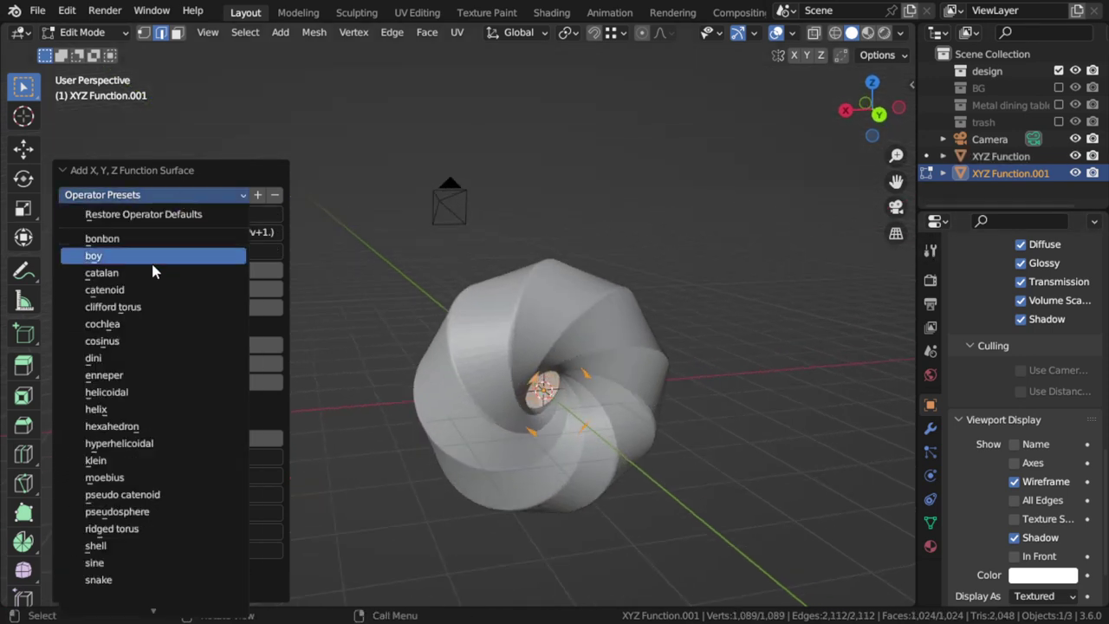
{"action": "left_click", "coordinate": [116, 345]}
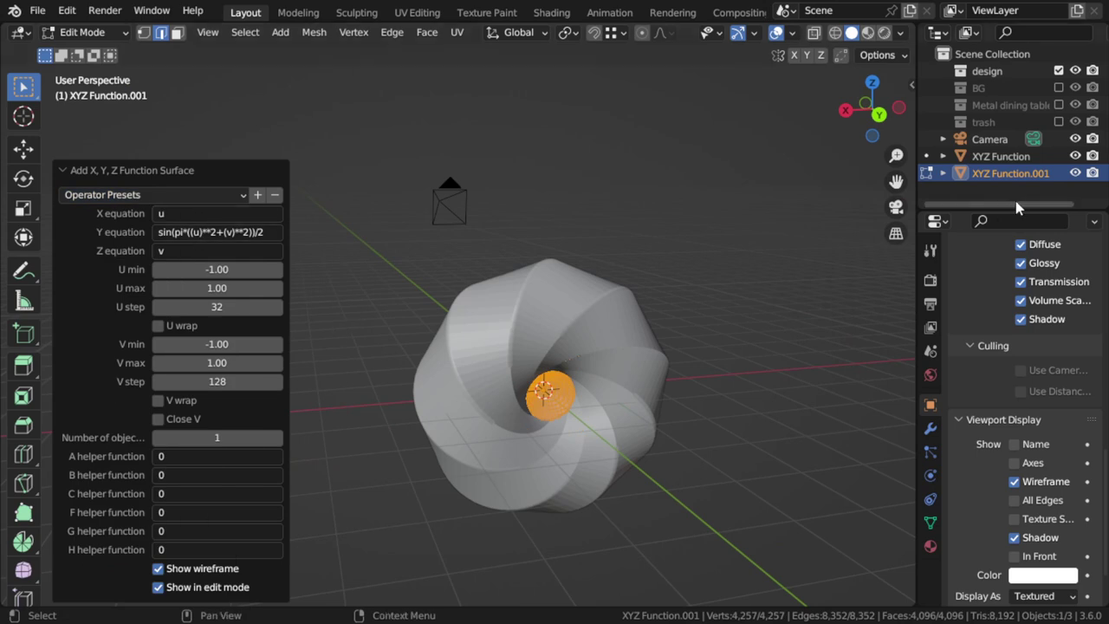
{"action": "left_click", "coordinate": [1075, 156]}
{"action": "middle_click_drag", "start_coordinate": [546, 370], "coordinate": [615, 411]}
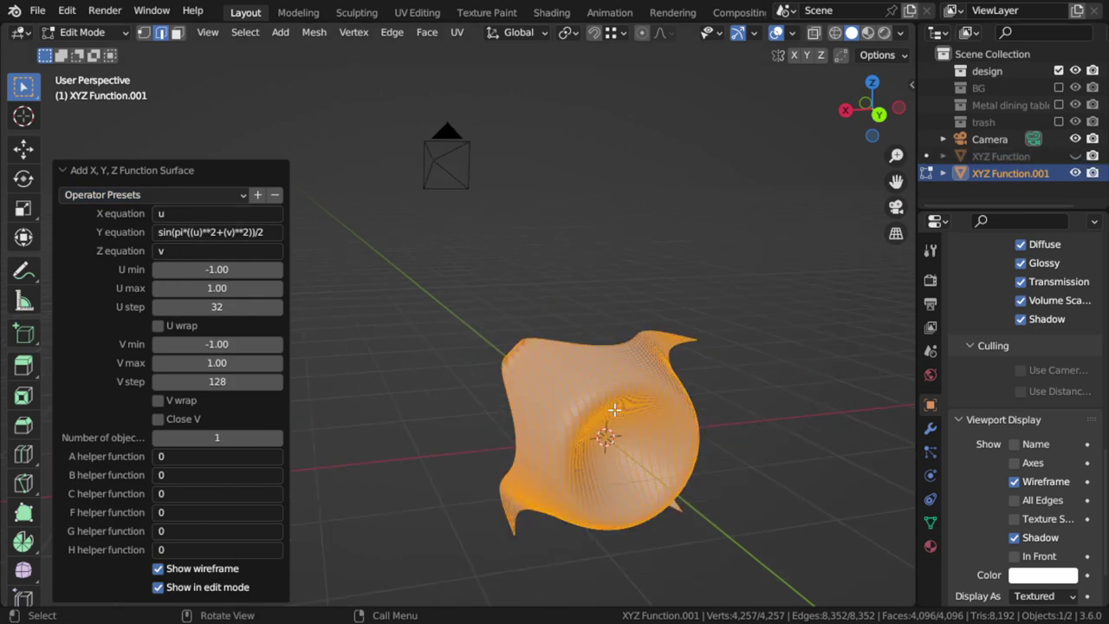
{"action": "key", "text": "Tab"}
{"action": "mouse_move", "coordinate": [642, 455]}
{"action": "middle_mouse_down"}
{"action": "mouse_move", "coordinate": [525, 375]}
{"action": "mouse_move", "coordinate": [388, 454]}
{"action": "mouse_move", "coordinate": [633, 425]}
{"action": "middle_mouse_up"}
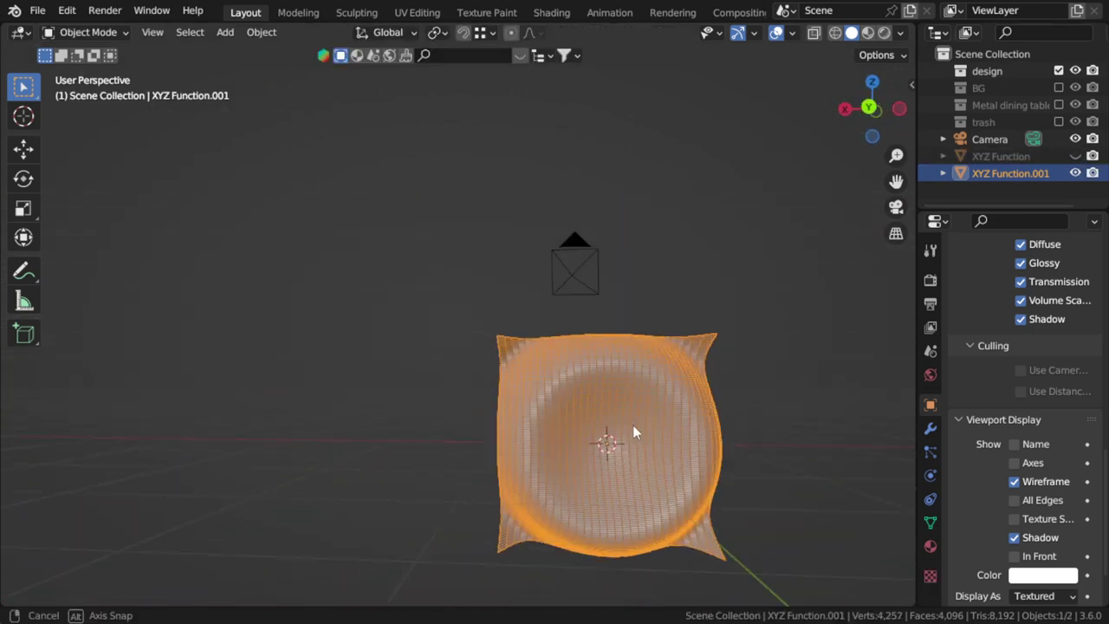
- Turn off the cosinus surface's wireframe display
{"action": "key", "text": "Tab"}
{"action": "key", "text": "Tab"}
{"action": "mouse_move", "coordinate": [732, 422]}
{"action": "middle_mouse_down"}
{"action": "mouse_move", "coordinate": [527, 447]}
{"action": "mouse_move", "coordinate": [334, 433]}
{"action": "mouse_move", "coordinate": [584, 372]}
{"action": "mouse_move", "coordinate": [582, 491]}
{"action": "mouse_move", "coordinate": [425, 520]}
{"action": "mouse_move", "coordinate": [599, 440]}
{"action": "mouse_move", "coordinate": [599, 508]}
{"action": "mouse_move", "coordinate": [604, 474]}
{"action": "mouse_move", "coordinate": [569, 436]}
{"action": "mouse_move", "coordinate": [606, 445]}
{"action": "mouse_move", "coordinate": [610, 399]}
{"action": "mouse_move", "coordinate": [605, 410]}
{"action": "middle_mouse_up"}
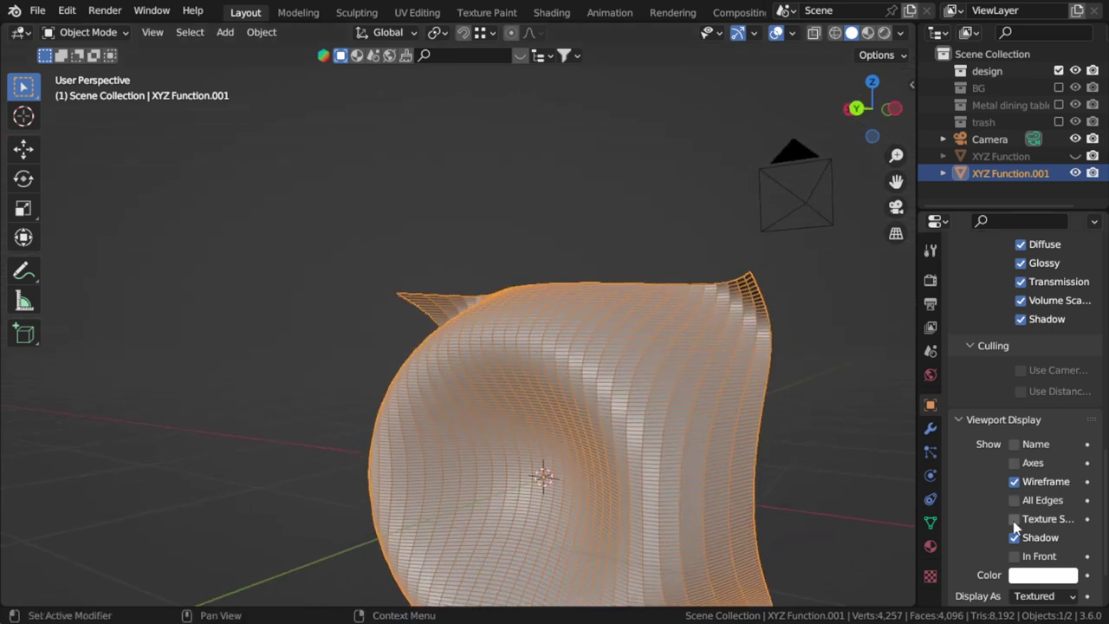
{"action": "left_click", "coordinate": [1015, 482]}
{"action": "scroll", "coordinate": [612, 369], "scroll_direction": "down", "scroll_amount": 3}
- Shade the surface smooth and add level-2 subdivision
{"action": "right_click", "coordinate": [606, 363]}
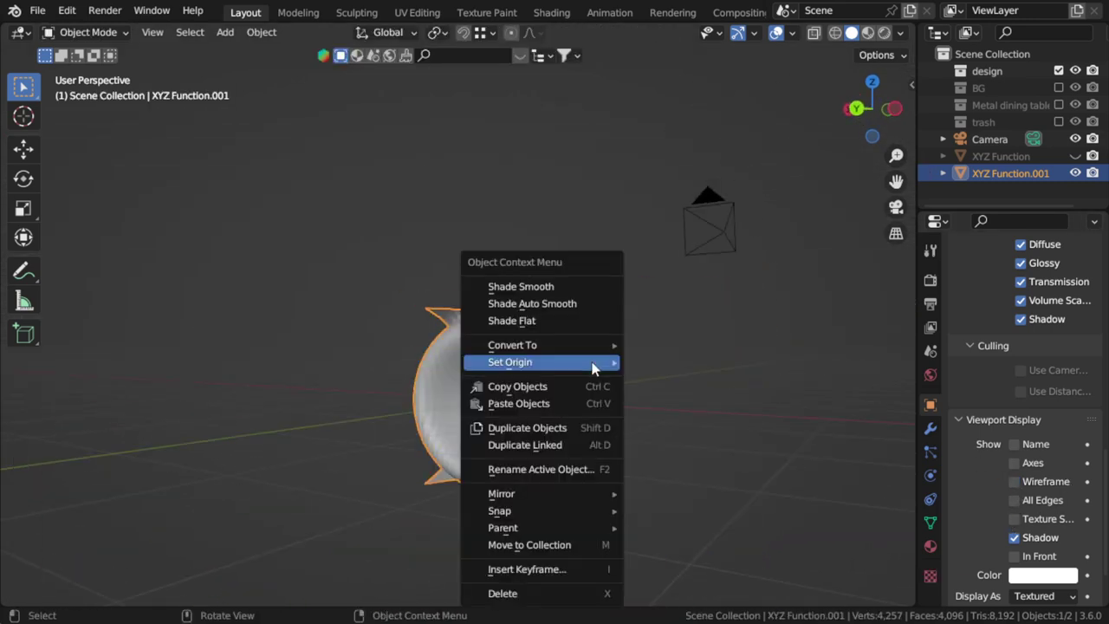
{"action": "left_click", "coordinate": [523, 288]}
{"action": "key", "text": "ctrl+2"}
{"action": "mouse_move", "coordinate": [648, 351]}
{"action": "middle_mouse_down"}
{"action": "mouse_move", "coordinate": [336, 363]}
{"action": "mouse_move", "coordinate": [534, 409]}
{"action": "mouse_move", "coordinate": [605, 369]}
{"action": "middle_mouse_up"}
- Rotate the surface 90° about X and switch to front orthographic view
{"action": "key", "text": "r"}
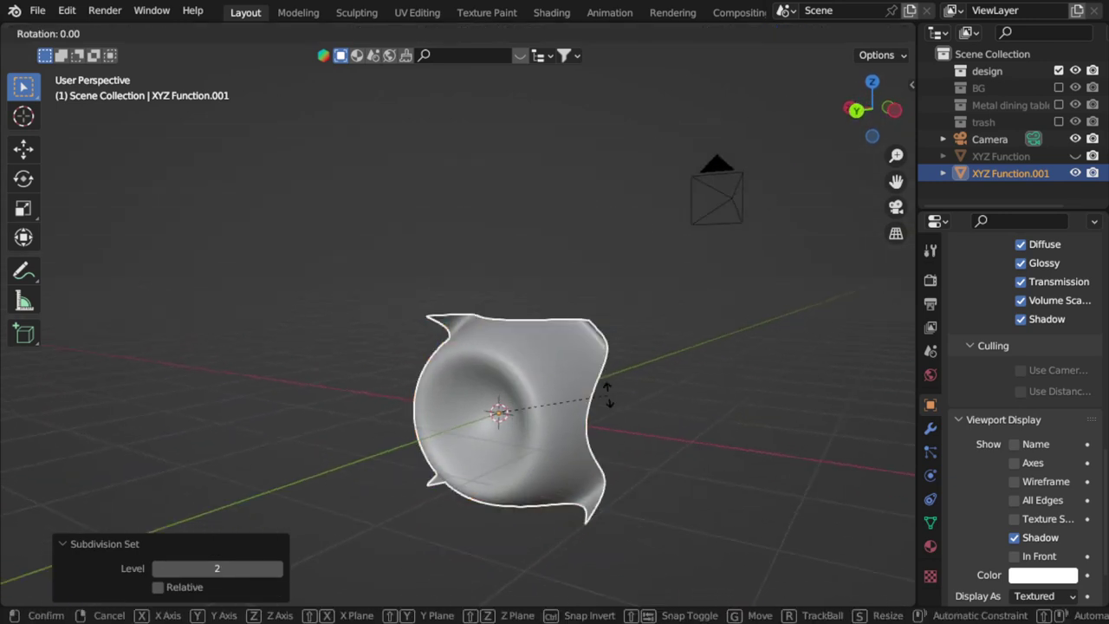
{"action": "type", "text": "x90"}
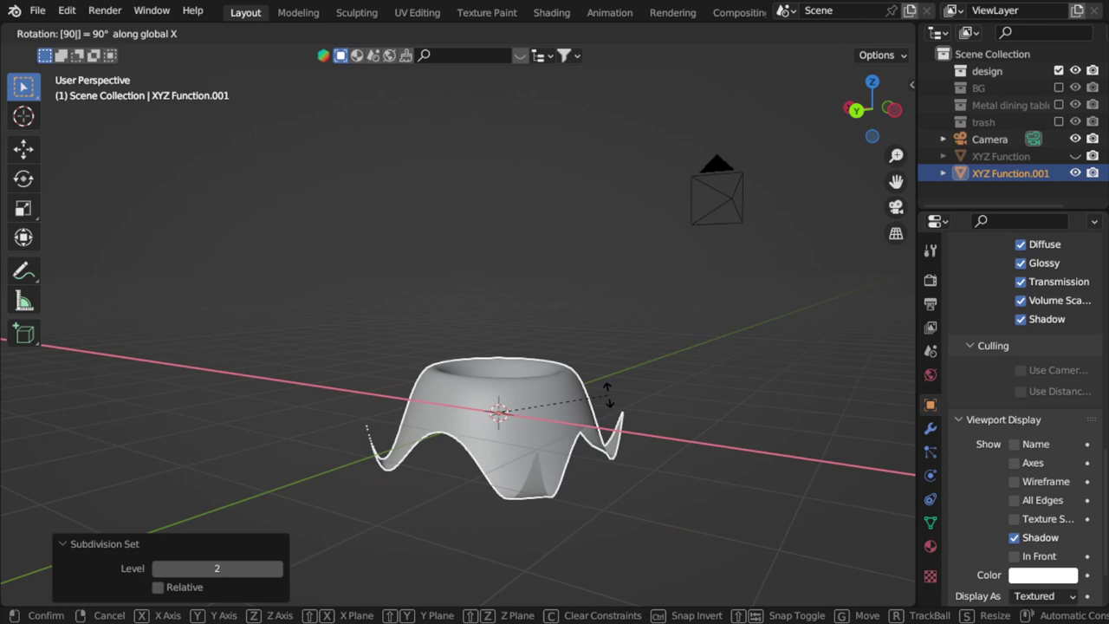
{"action": "key", "text": "Return"}
{"action": "key", "text": "KP_5"}
{"action": "key", "text": "KP_1"}
- Rotate the surface 180° about Y and raise it about 0.5 m on Z
{"action": "middle_click_drag", "start_coordinate": [548, 406], "coordinate": [649, 387], "text": "shift"}
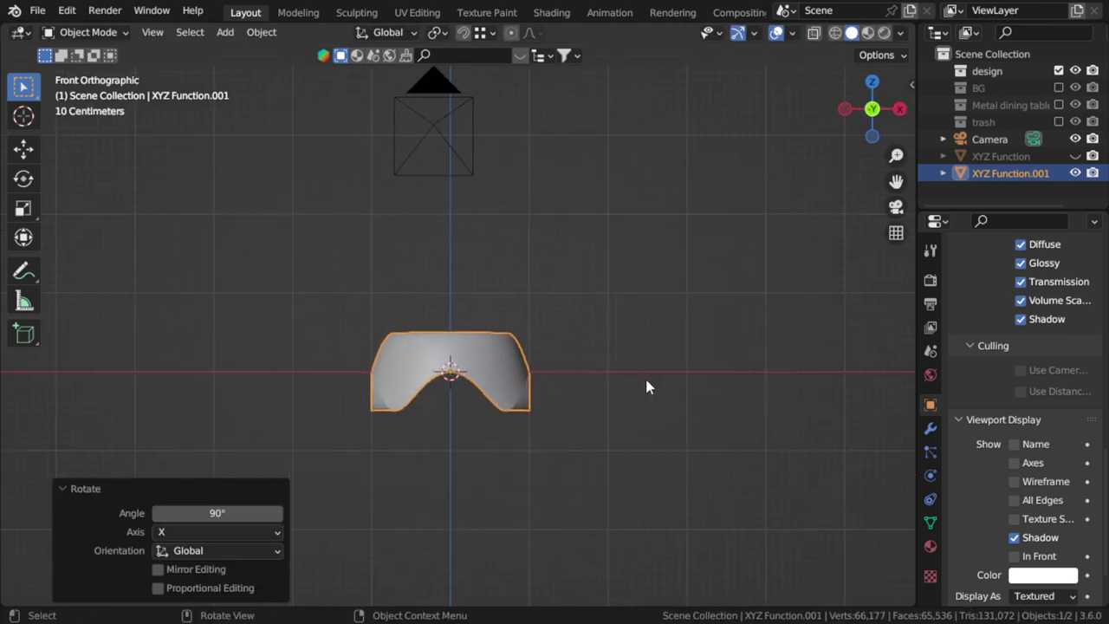
{"action": "type", "text": "ry18"}
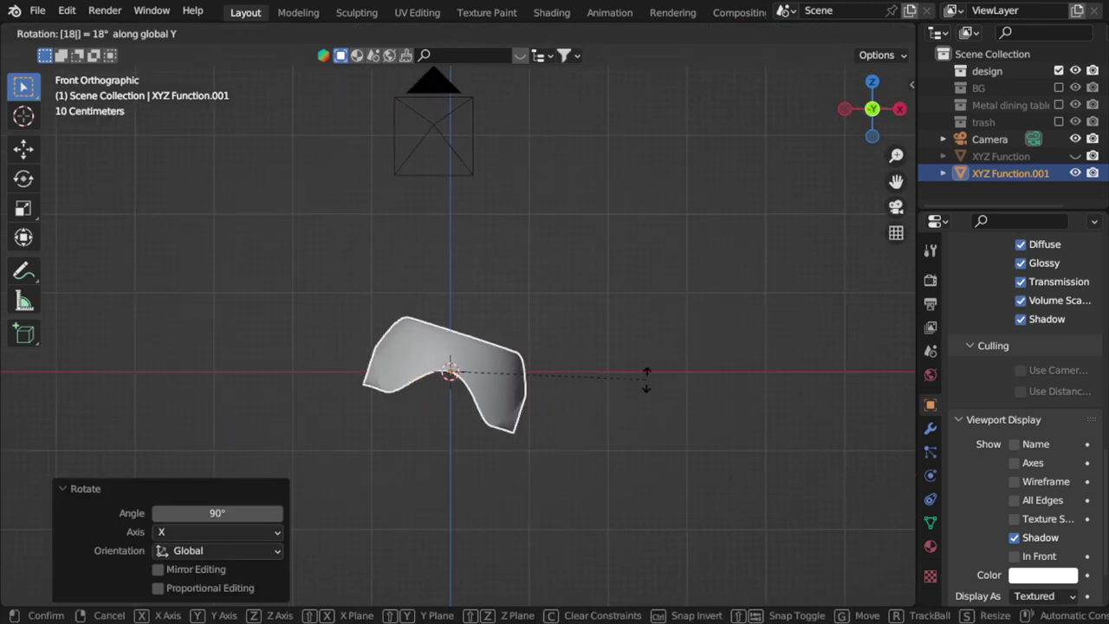
{"action": "type", "text": "0"}
{"action": "key", "text": "Return"}
{"action": "key", "text": "g"}
{"action": "key", "text": "z"}
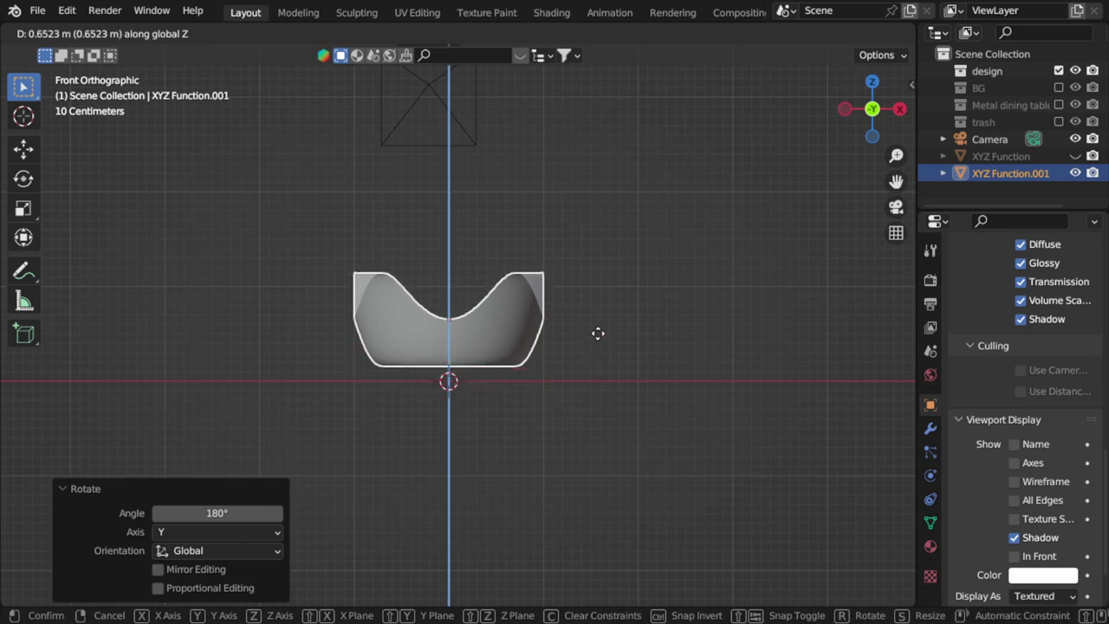
{"action": "left_click", "coordinate": [594, 380]}
{"action": "mouse_move", "coordinate": [594, 380]}
{"action": "middle_mouse_down"}
{"action": "mouse_move", "coordinate": [494, 399]}
{"action": "mouse_move", "coordinate": [533, 346]}
{"action": "middle_mouse_up"}
- Flip the surface another 180° about Y and view it from the front
{"action": "middle_click_drag", "start_coordinate": [781, 431], "coordinate": [652, 353]}
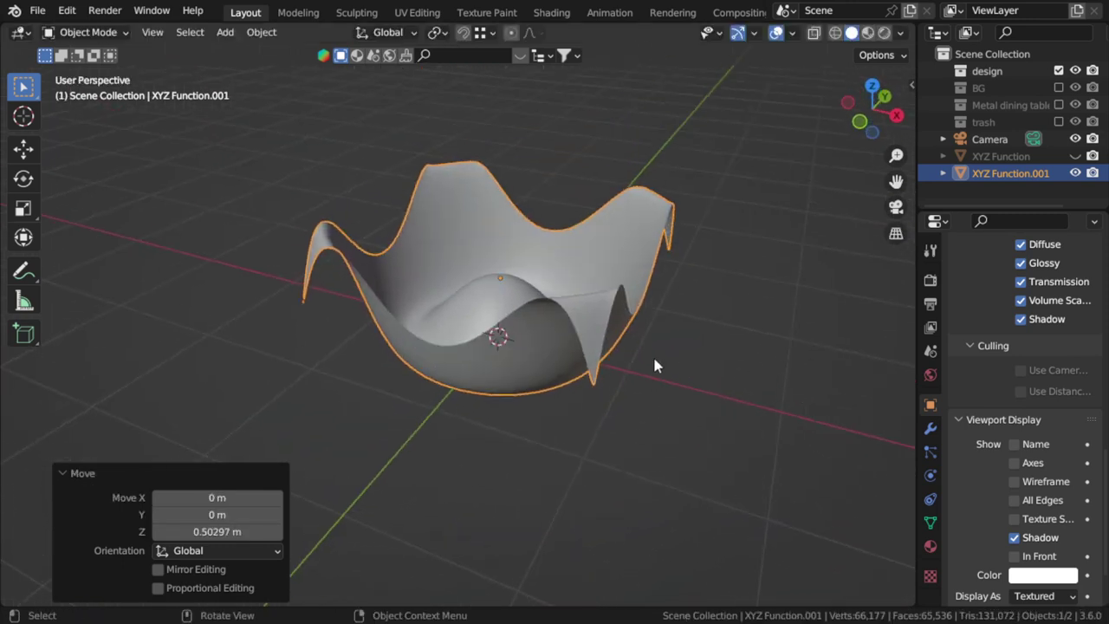
{"action": "type", "text": "ry180"}
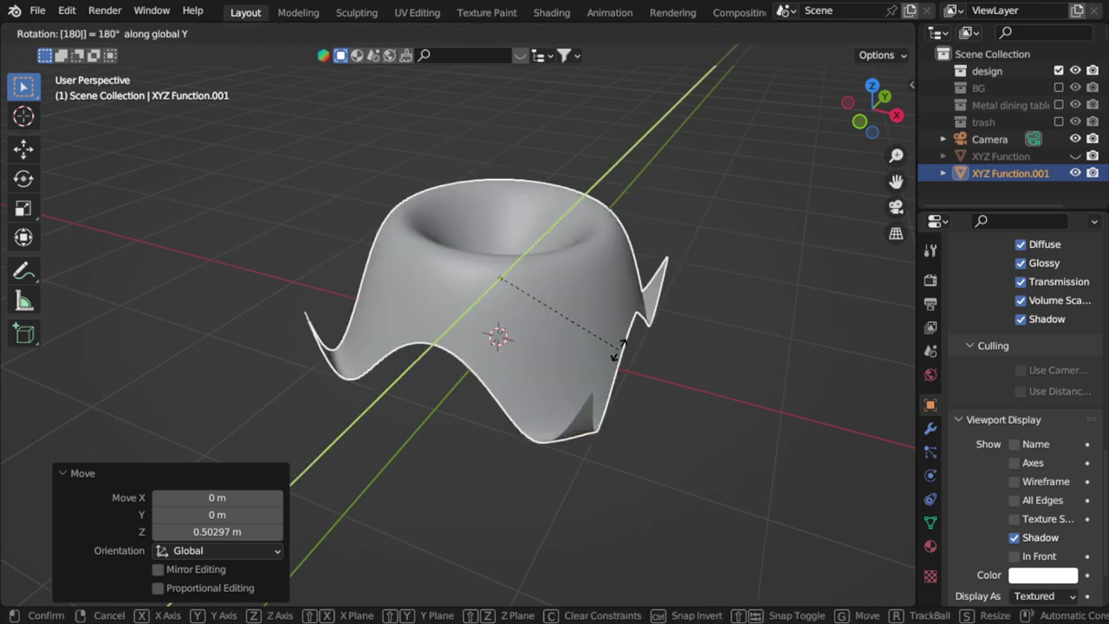
{"action": "key", "text": "Return"}
{"action": "key", "text": "KP_1"}
- Orbit around the upturned bowl shape to inspect it, then enter Edit Mode
{"action": "left_click", "coordinate": [616, 350]}
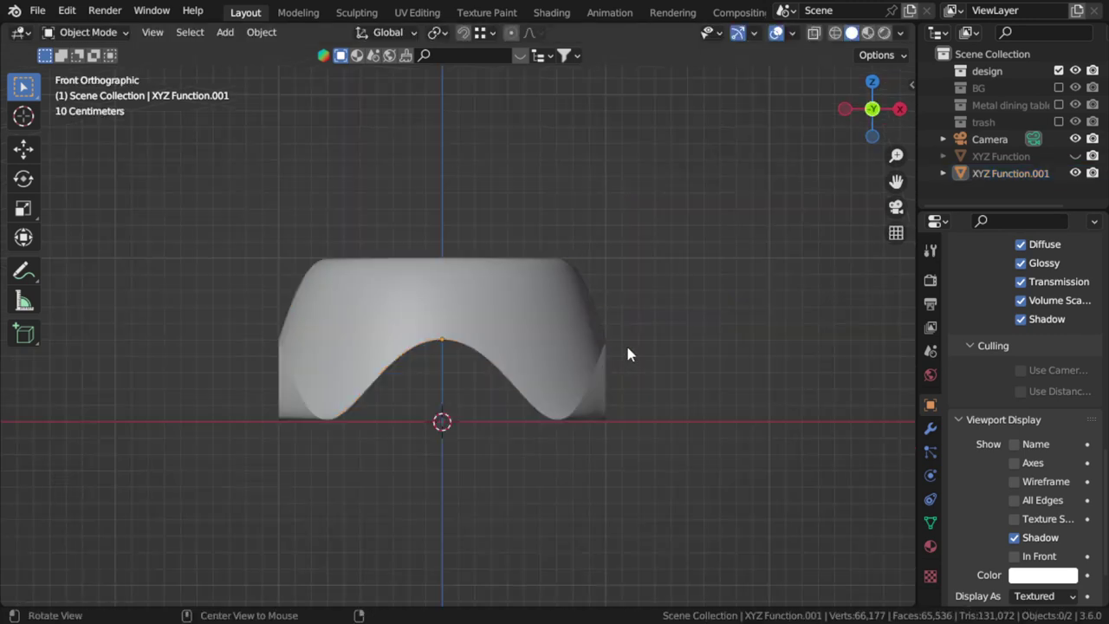
{"action": "middle_click_drag", "start_coordinate": [626, 346], "coordinate": [486, 395]}
{"action": "left_click", "coordinate": [566, 295]}
{"action": "mouse_move", "coordinate": [565, 296]}
{"action": "middle_mouse_down"}
{"action": "mouse_move", "coordinate": [602, 330]}
{"action": "mouse_move", "coordinate": [629, 277]}
{"action": "mouse_move", "coordinate": [601, 208]}
{"action": "mouse_move", "coordinate": [615, 371]}
{"action": "mouse_move", "coordinate": [441, 391]}
{"action": "mouse_move", "coordinate": [503, 403]}
{"action": "mouse_move", "coordinate": [456, 418]}
{"action": "middle_mouse_up"}
{"action": "key", "text": "Tab"}
{"action": "key", "text": "Tab"}
{"action": "scroll", "coordinate": [531, 336], "scroll_direction": "down", "scroll_amount": 2}
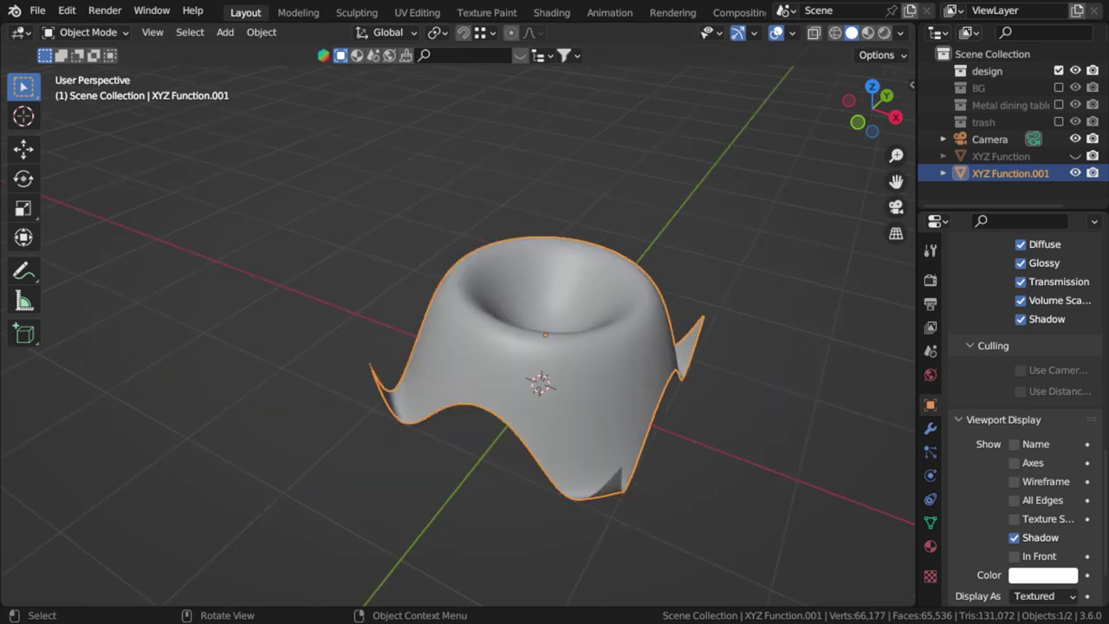